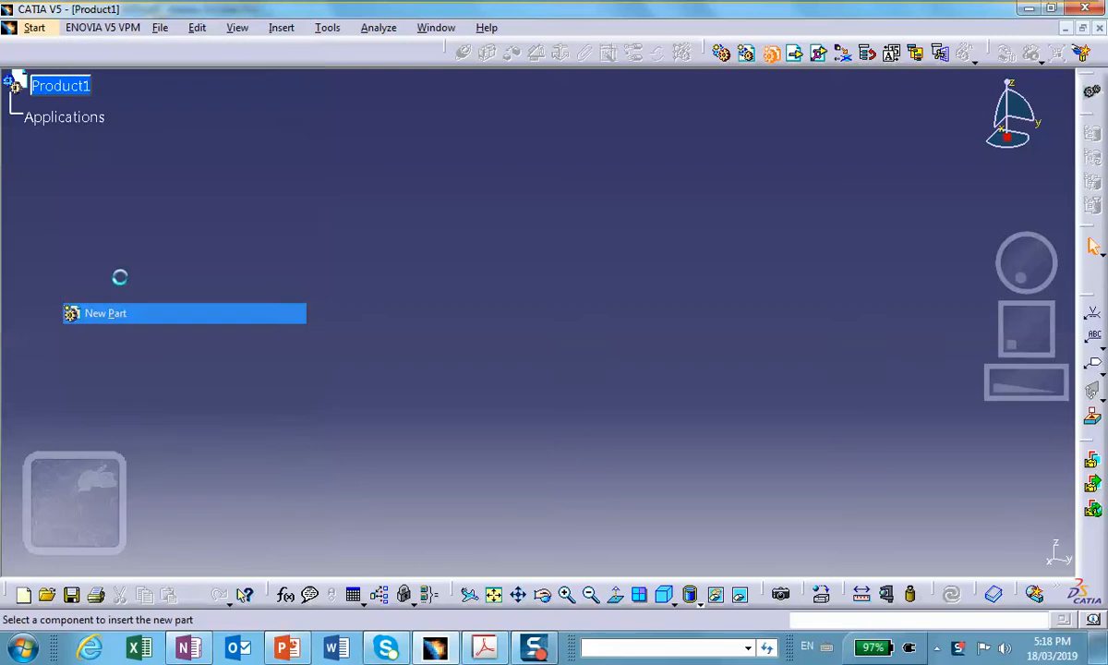
# Insert a new part under Product1 and set both its instance name and part number to "yellow".
pyautogui.click(58, 86)
pyautogui.click(10, 112)
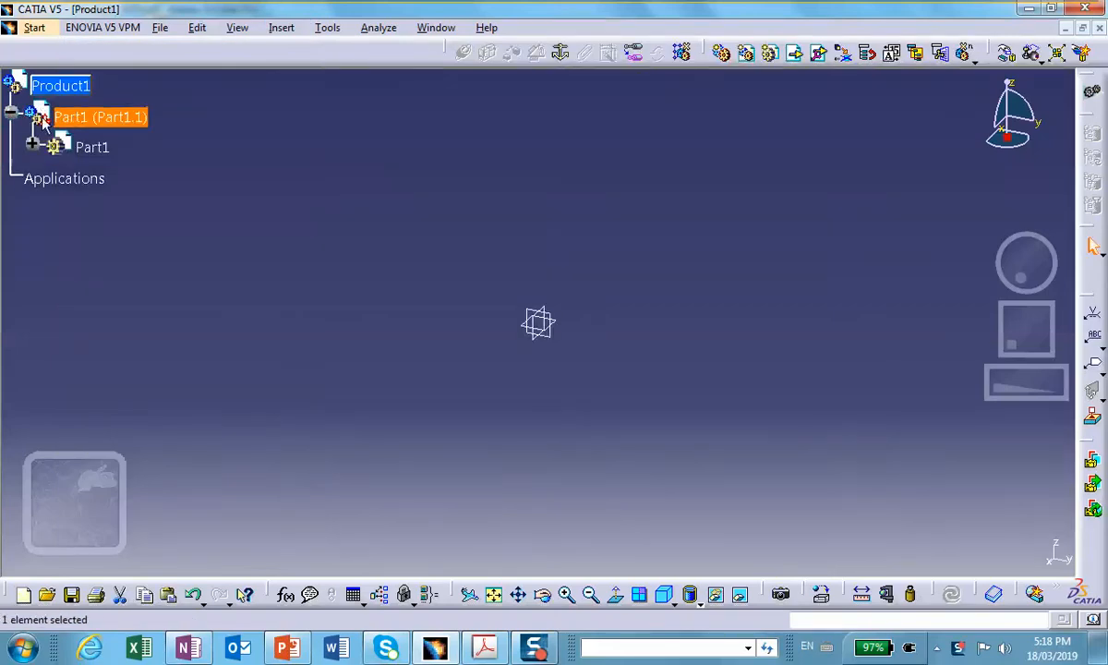
pyautogui.rightClick(83, 112)
pyautogui.click(129, 185)
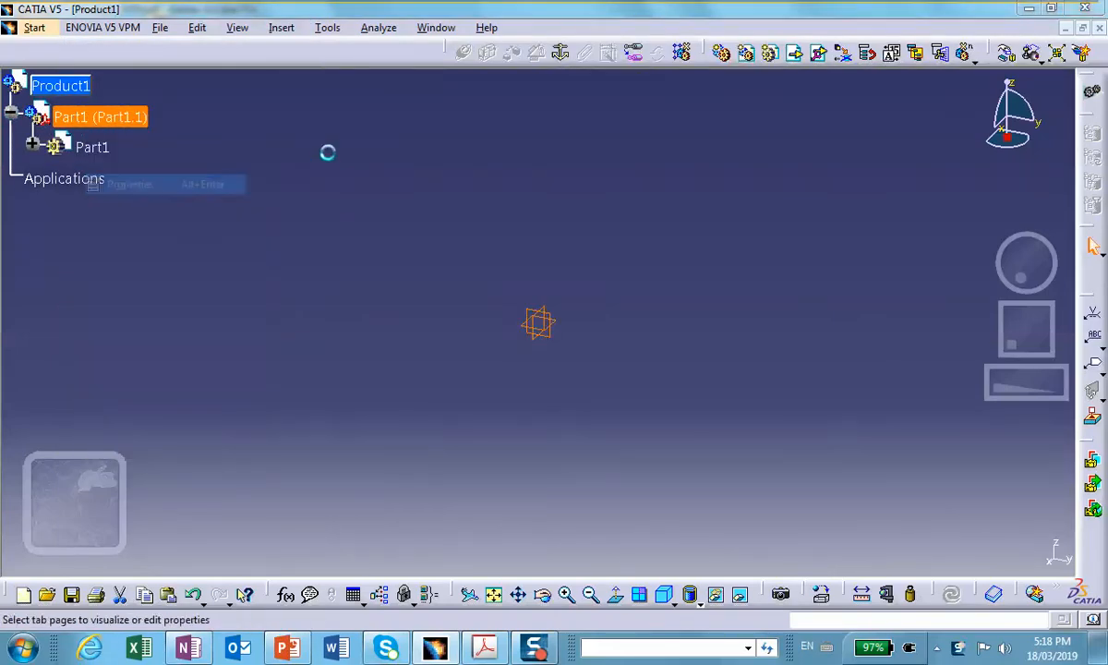
pyautogui.doubleClick(397, 192)
pyautogui.write('yellow')
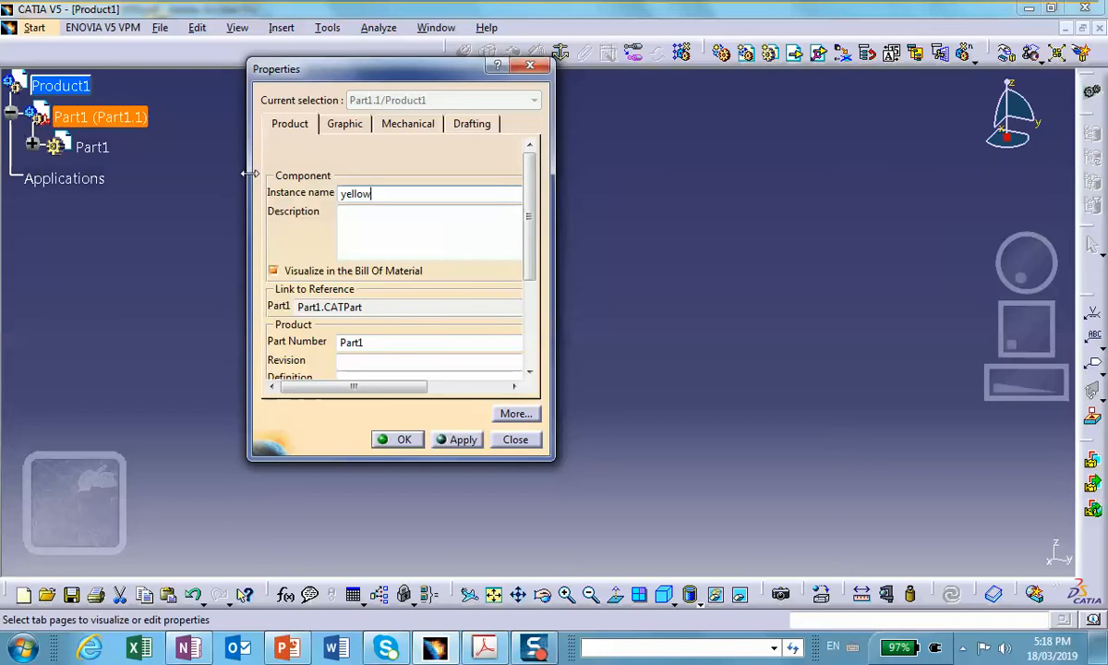
pyautogui.doubleClick(369, 343)
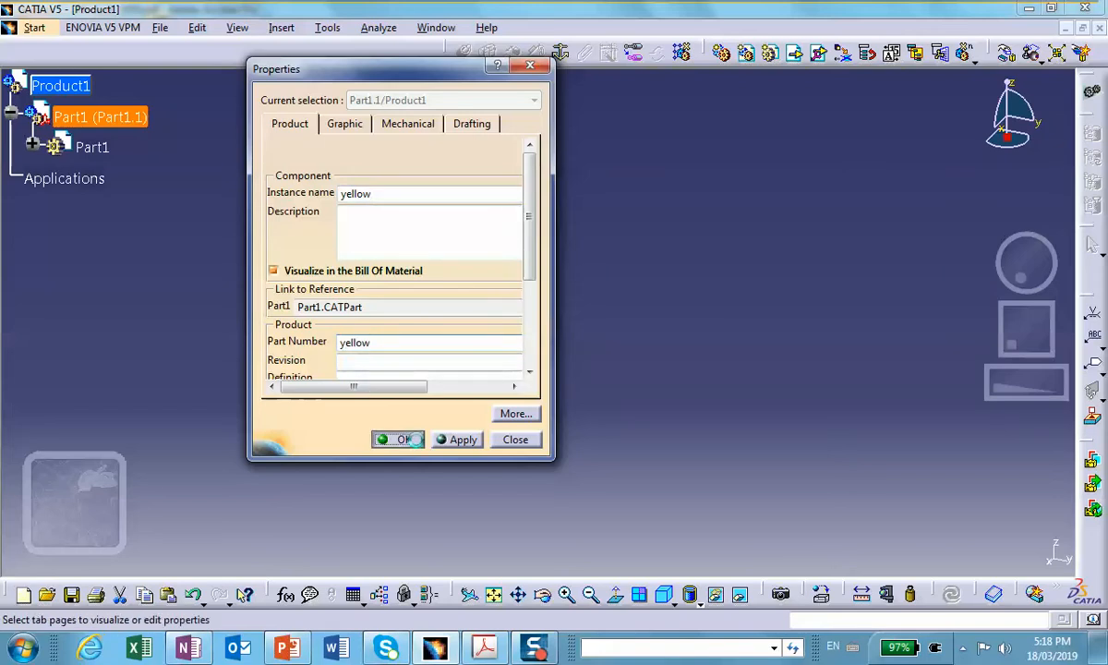
pyautogui.click(397, 439)
# Activate the yellow part for editing and start a sketch on its yz plane.
pyautogui.doubleClick(95, 147)
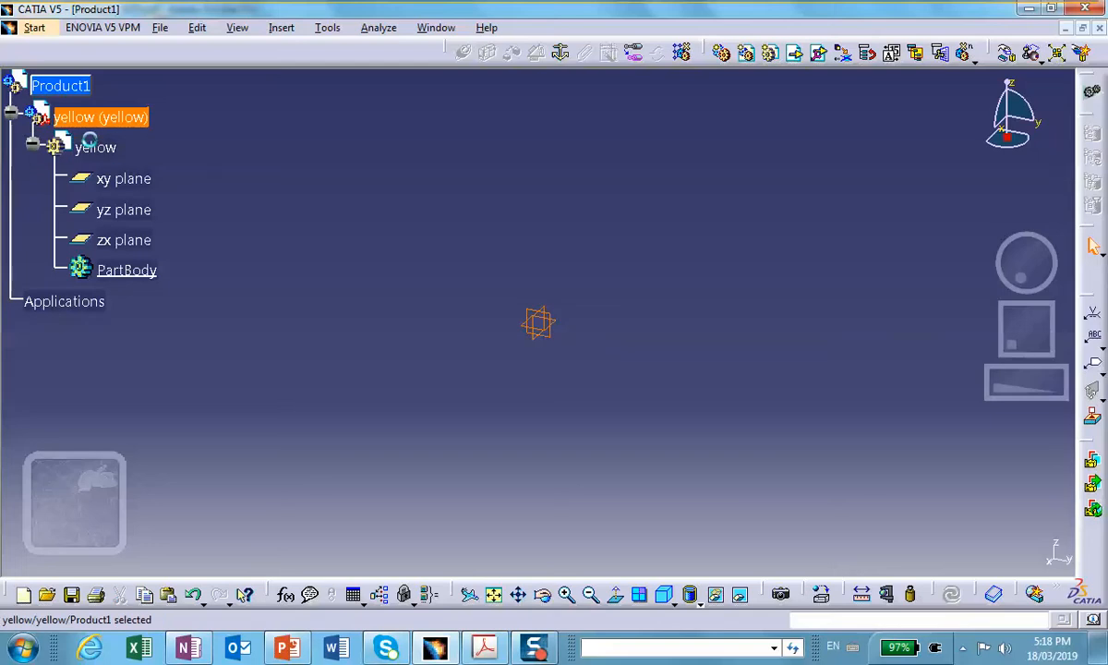
pyautogui.click(562, 320)
pyautogui.click(1092, 180)
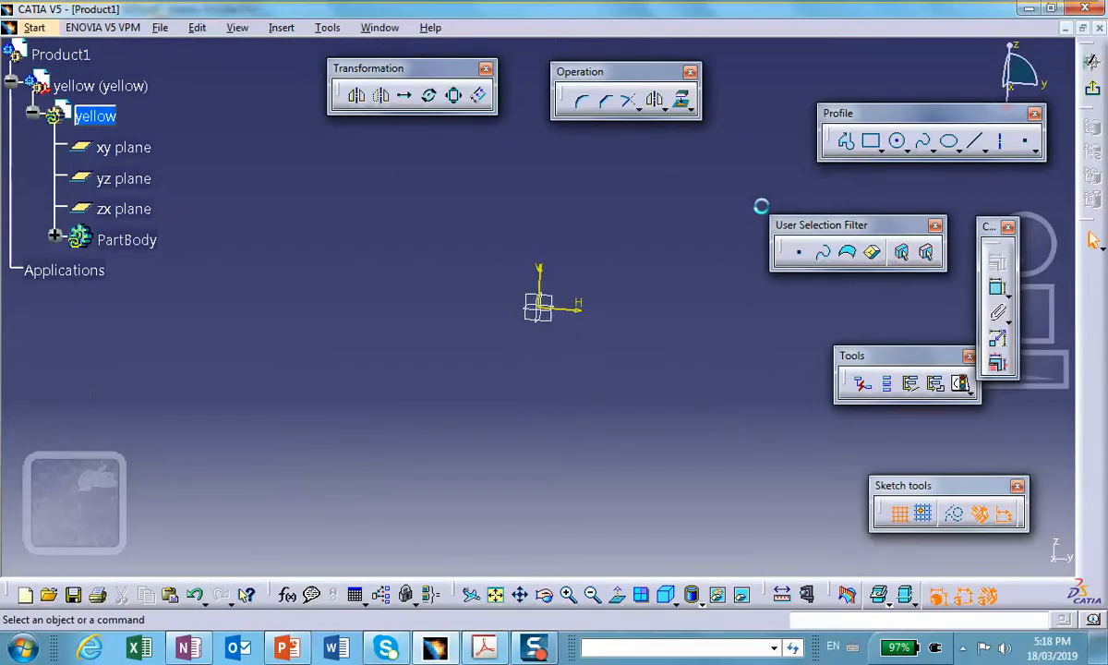
# Sketch a closed four-sided profile about 4.69 mm tall on the vertical axis, with a horizontal upper edge, short vertical side and slanted side tapering to a point.
pyautogui.click(845, 140)
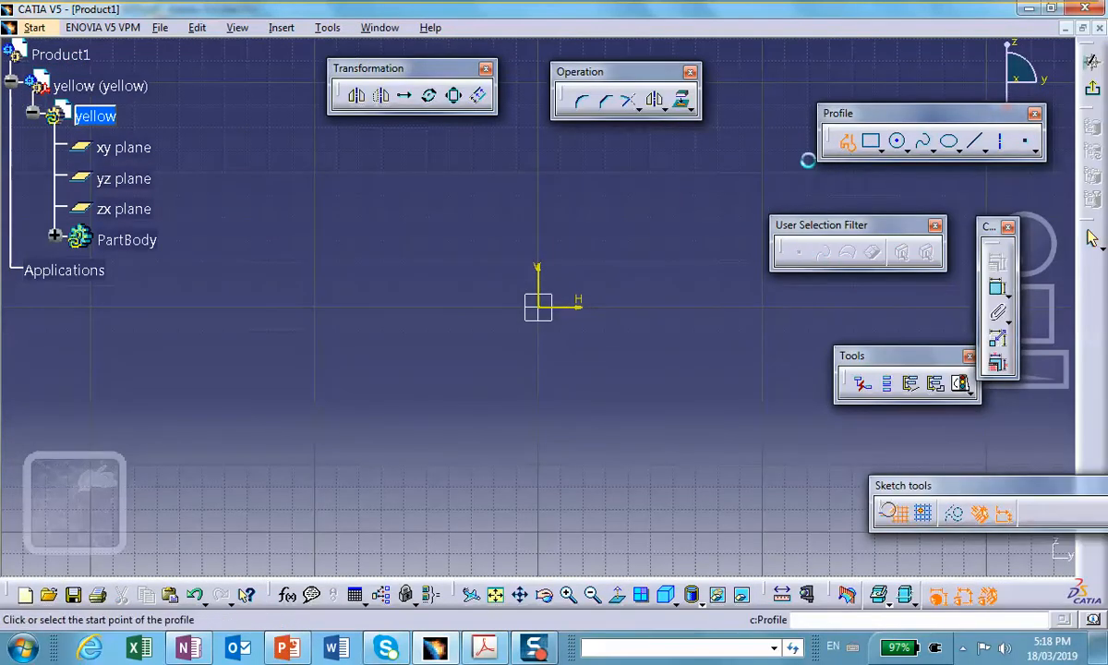
pyautogui.click(544, 185)
pyautogui.click(602, 190)
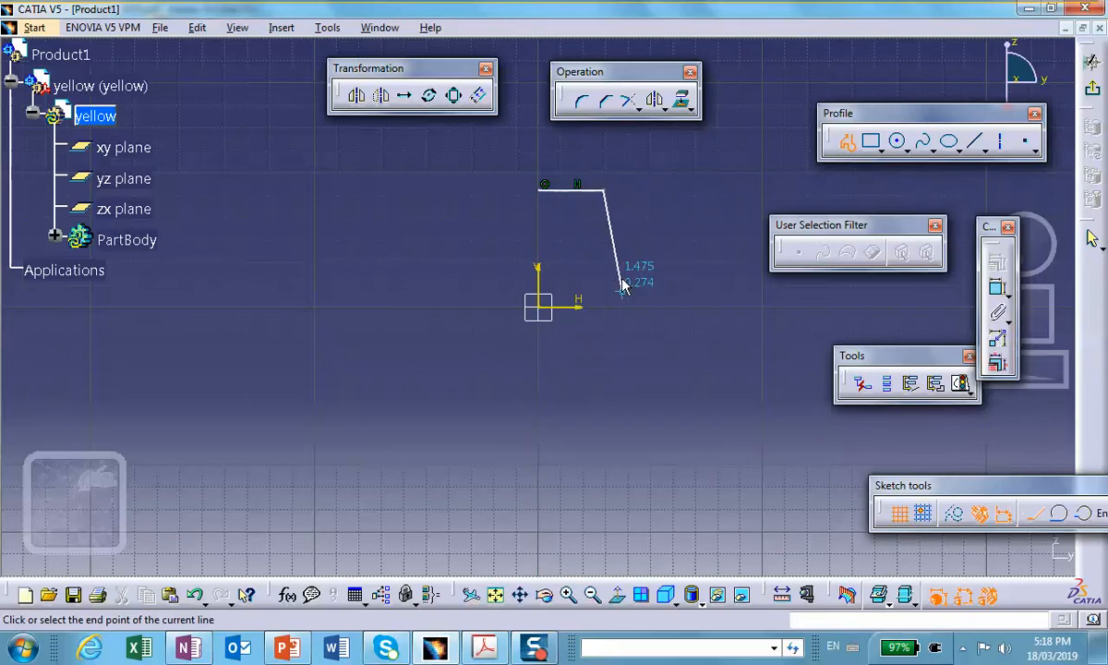
pyautogui.click(603, 248)
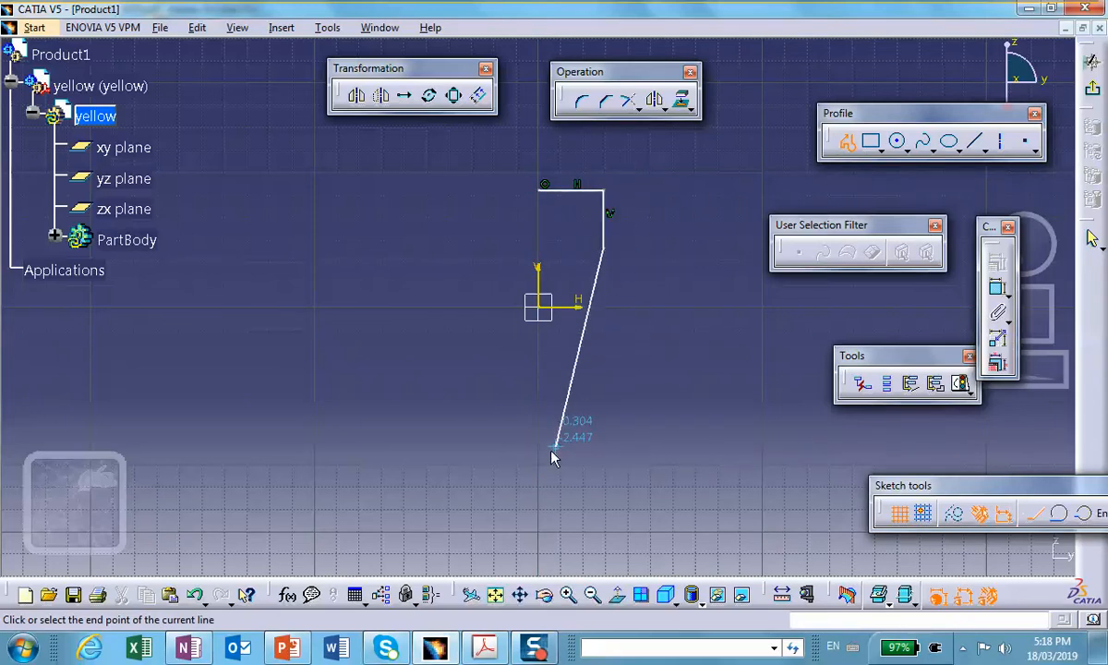
pyautogui.click(538, 453)
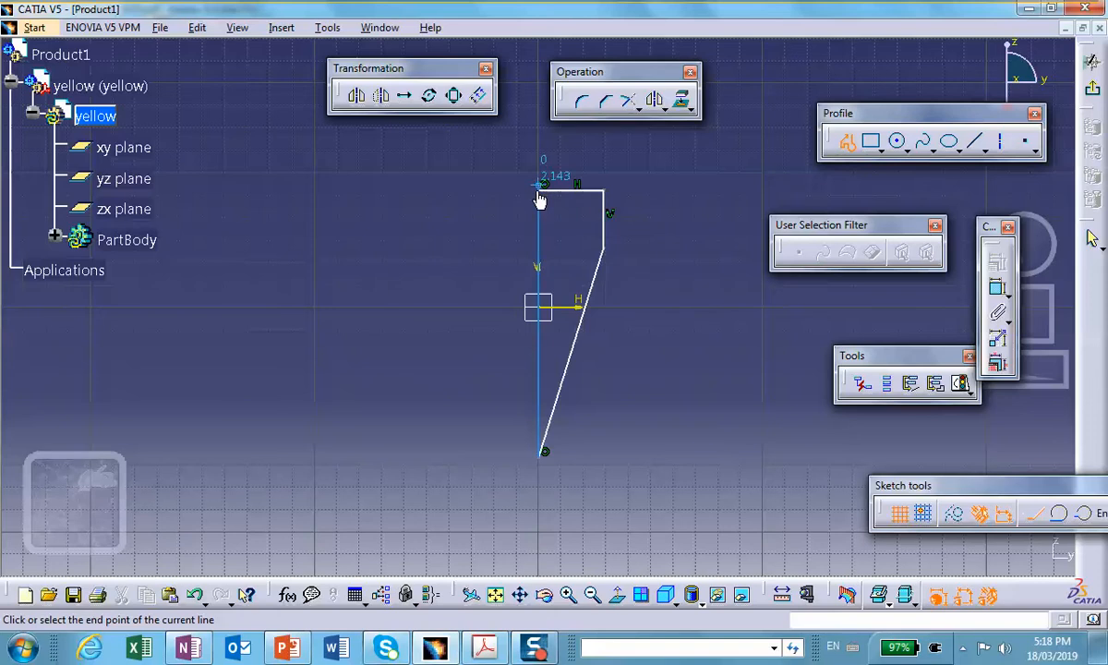
pyautogui.click(540, 200)
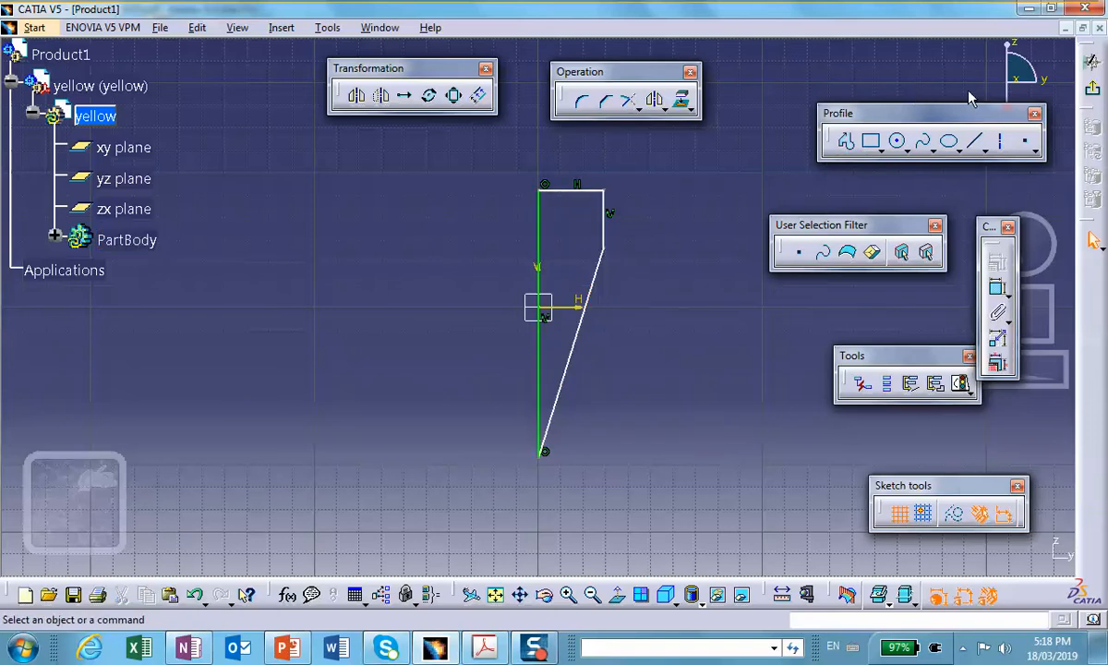
# Dimension the angle between the axis side and the slanted side, and the length of the short vertical side.
pyautogui.click(998, 287)
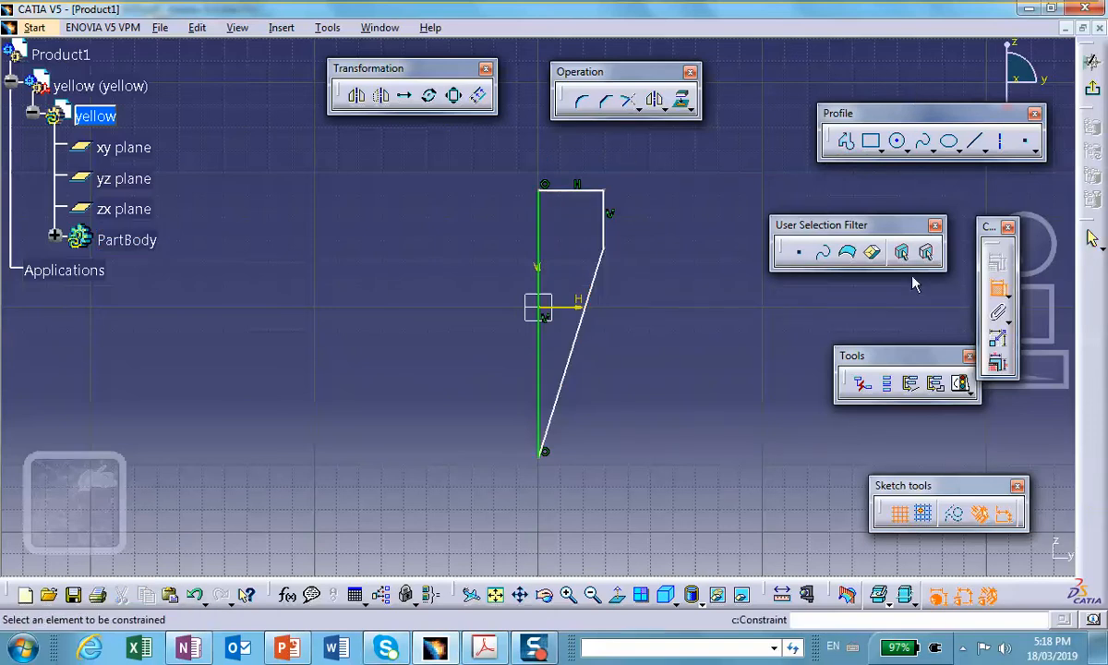
pyautogui.click(539, 373)
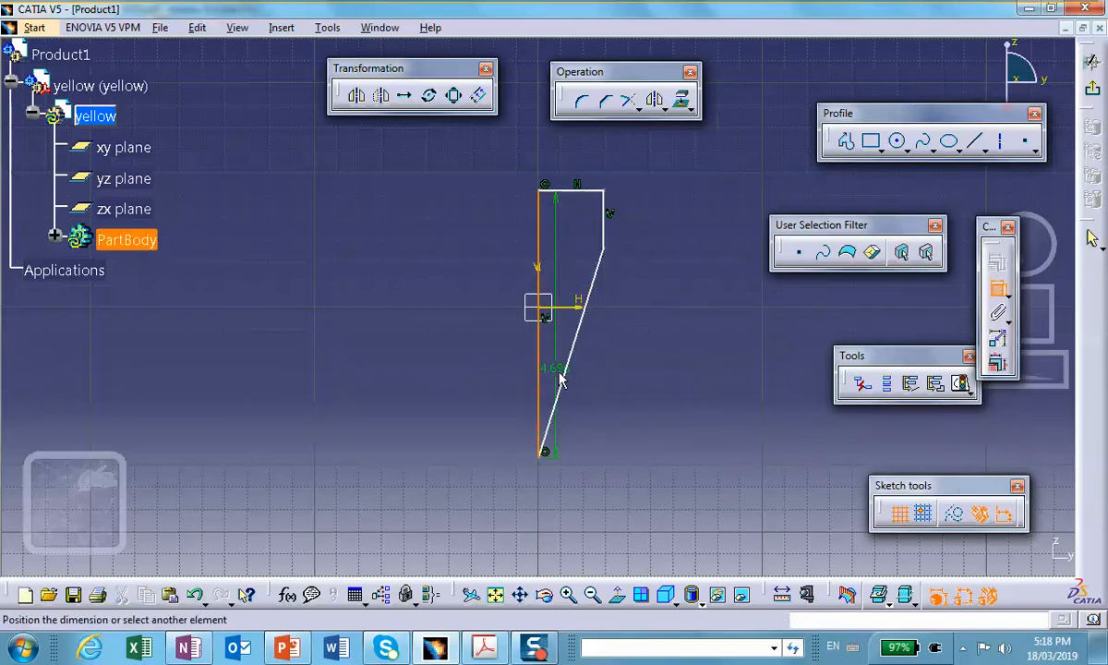
pyautogui.click(556, 351)
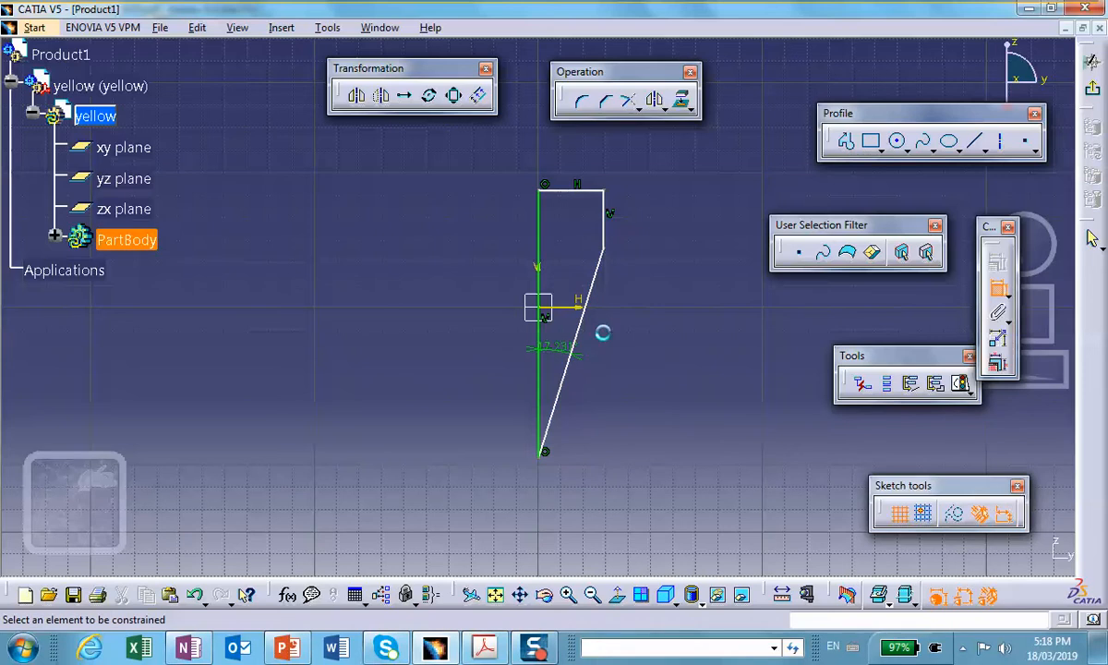
pyautogui.click(998, 290)
pyautogui.click(609, 235)
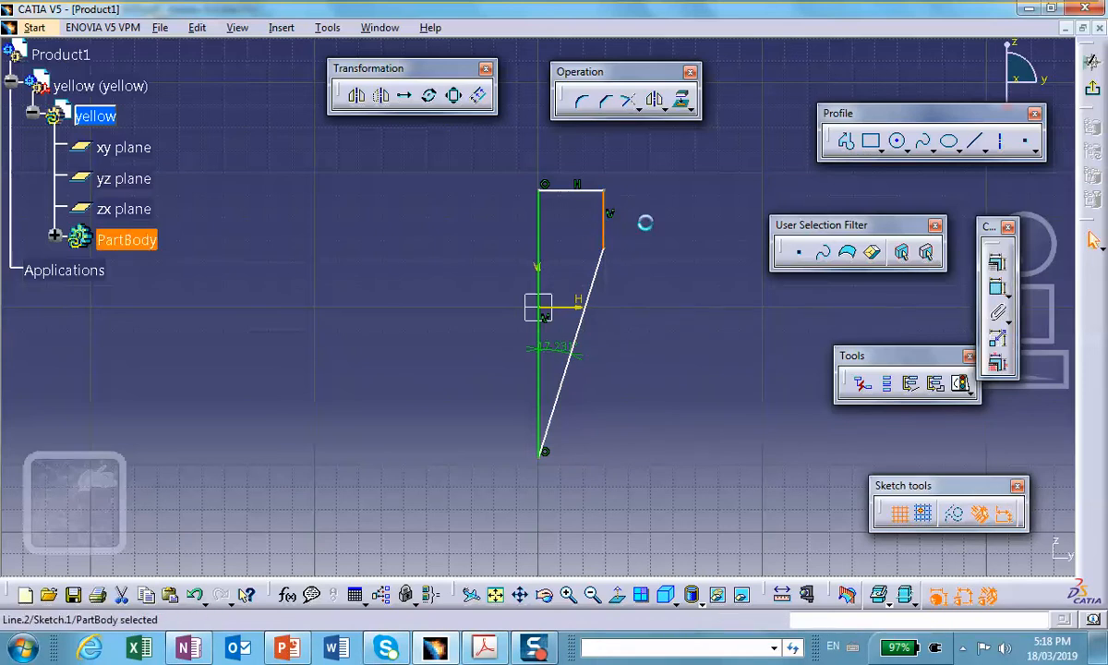
pyautogui.click(999, 290)
pyautogui.click(651, 230)
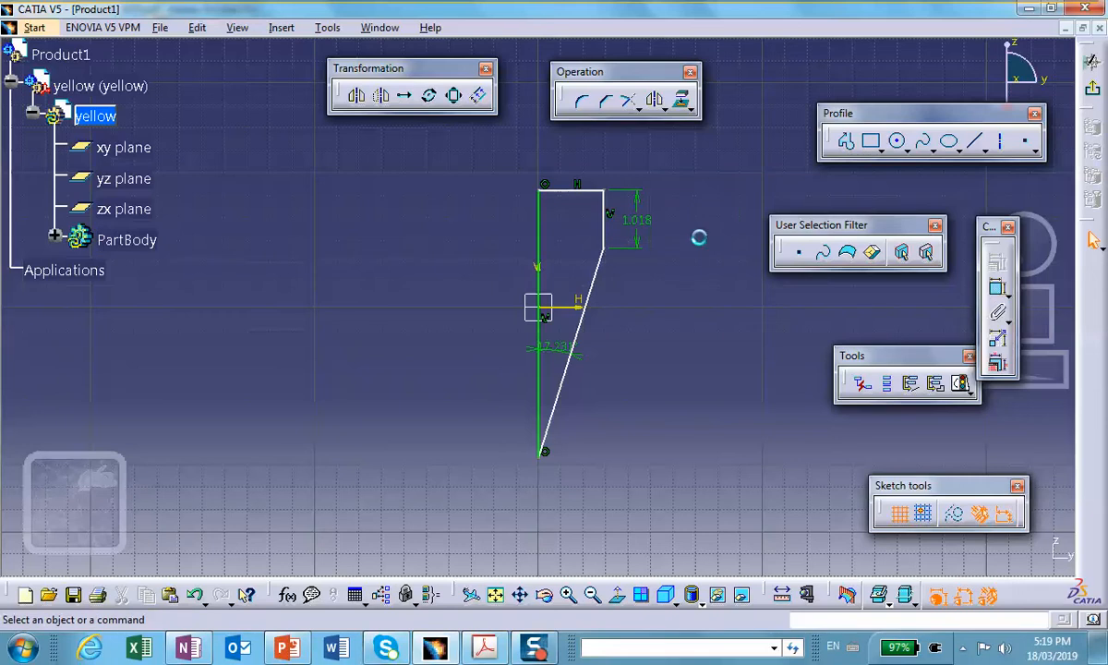
# Dimension the slanted side's height between its endpoints using the vertical measure direction, and exit the sketch.
pyautogui.click(998, 291)
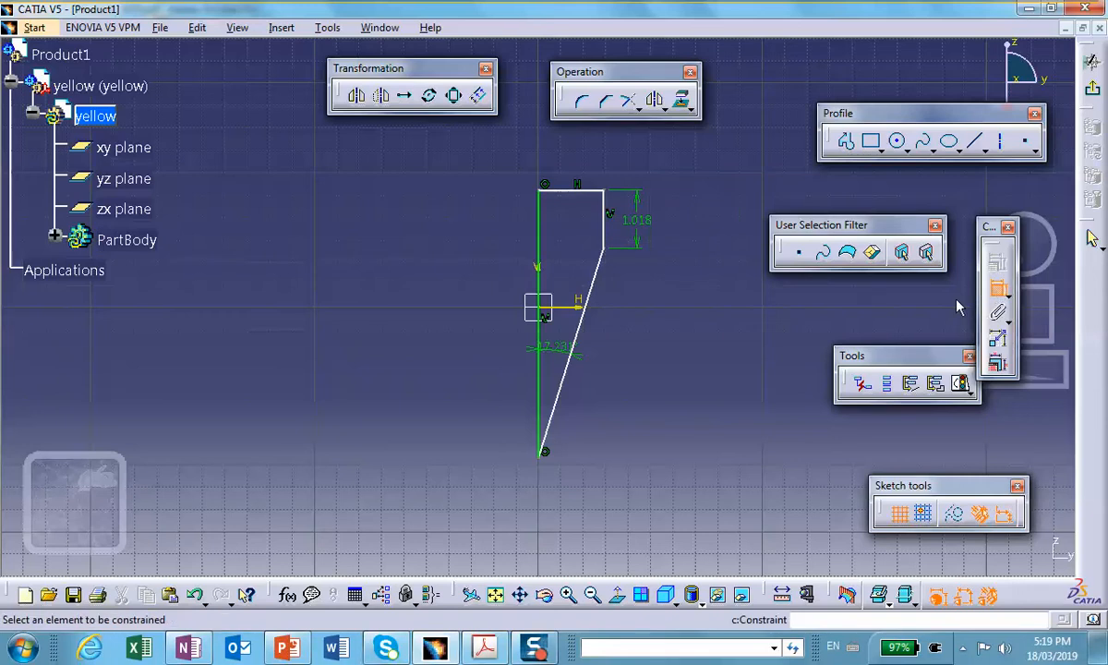
pyautogui.click(603, 256)
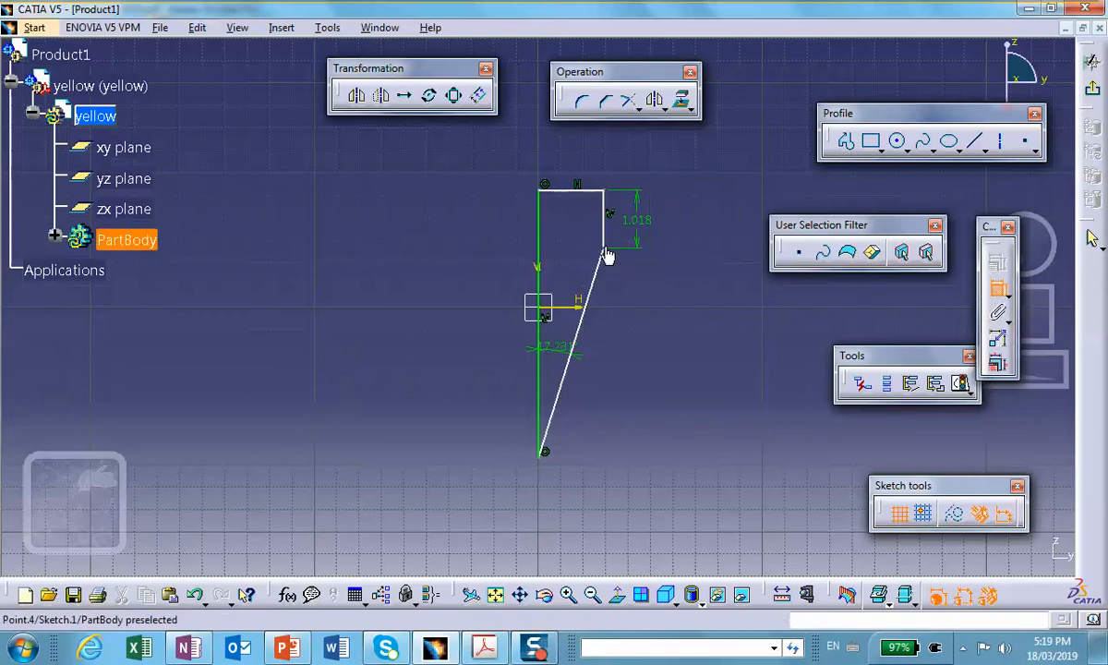
pyautogui.click(546, 456)
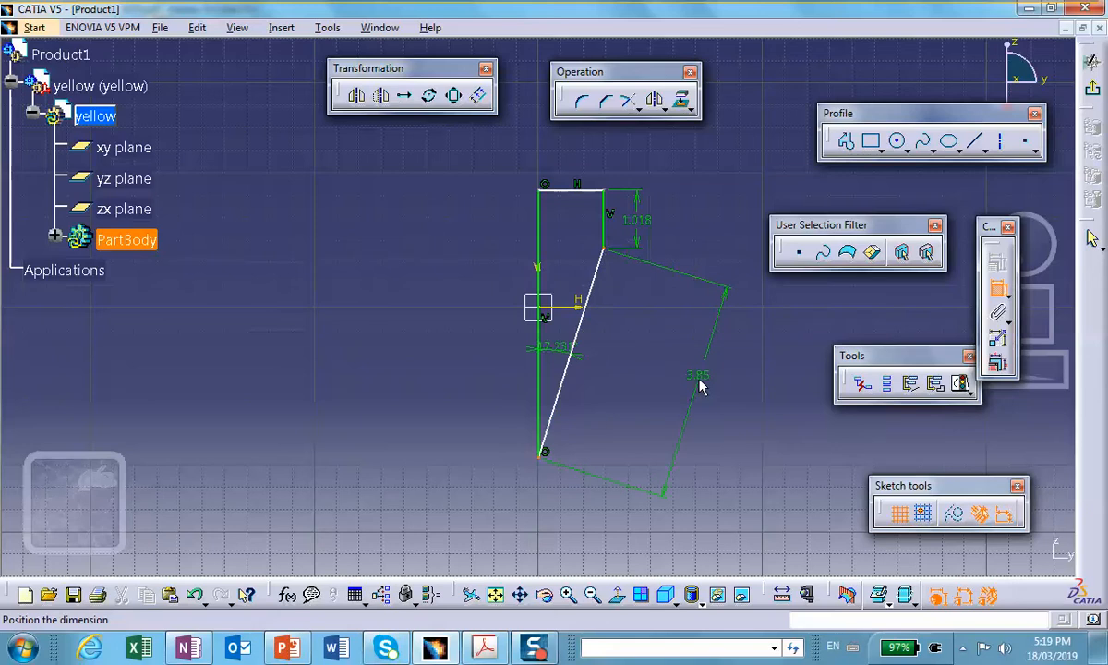
pyautogui.rightClick(699, 386)
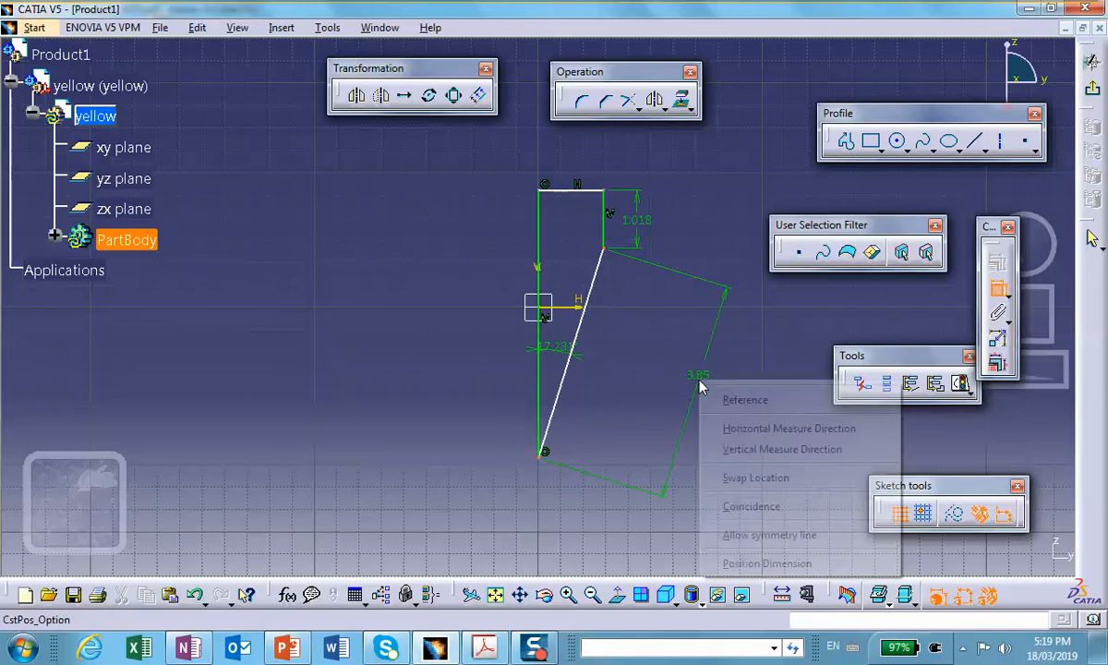
pyautogui.click(766, 449)
pyautogui.click(646, 367)
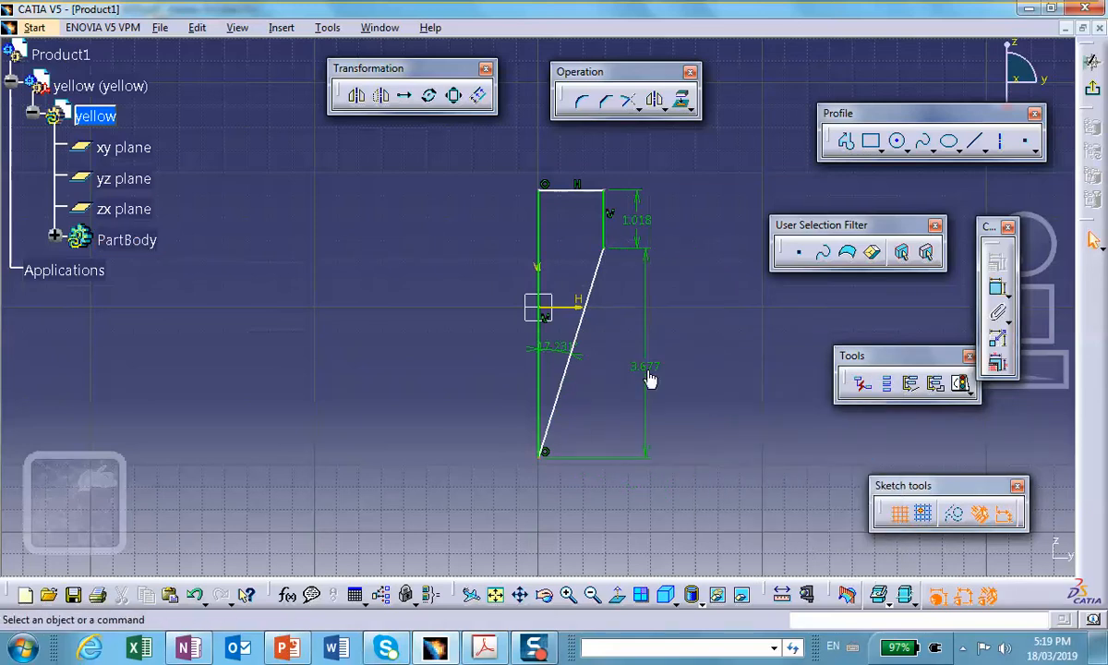
pyautogui.click(1092, 89)
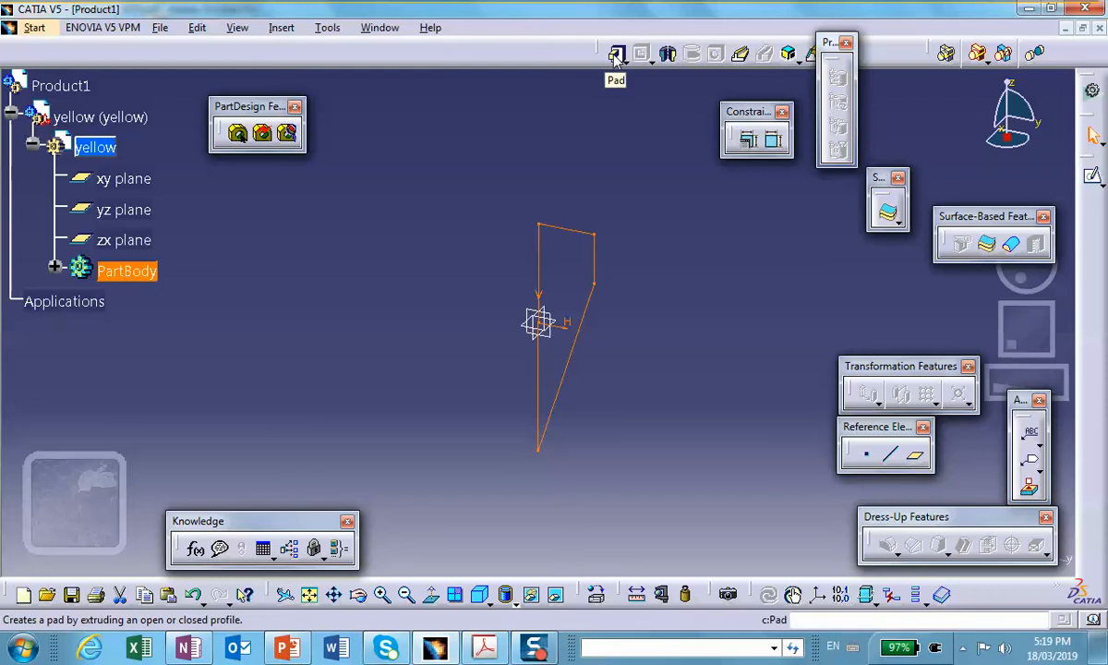
# Revolve the profile into a Shaft with a first angle of 90 deg about the Z axis.
pyautogui.click(642, 53)
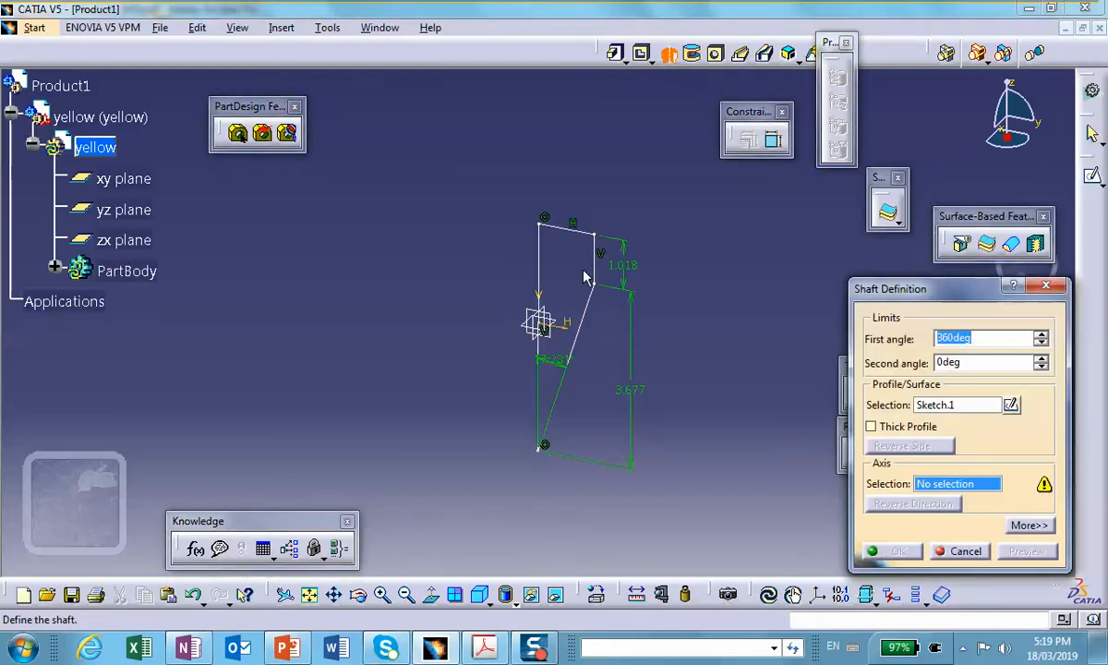
pyautogui.write('9')
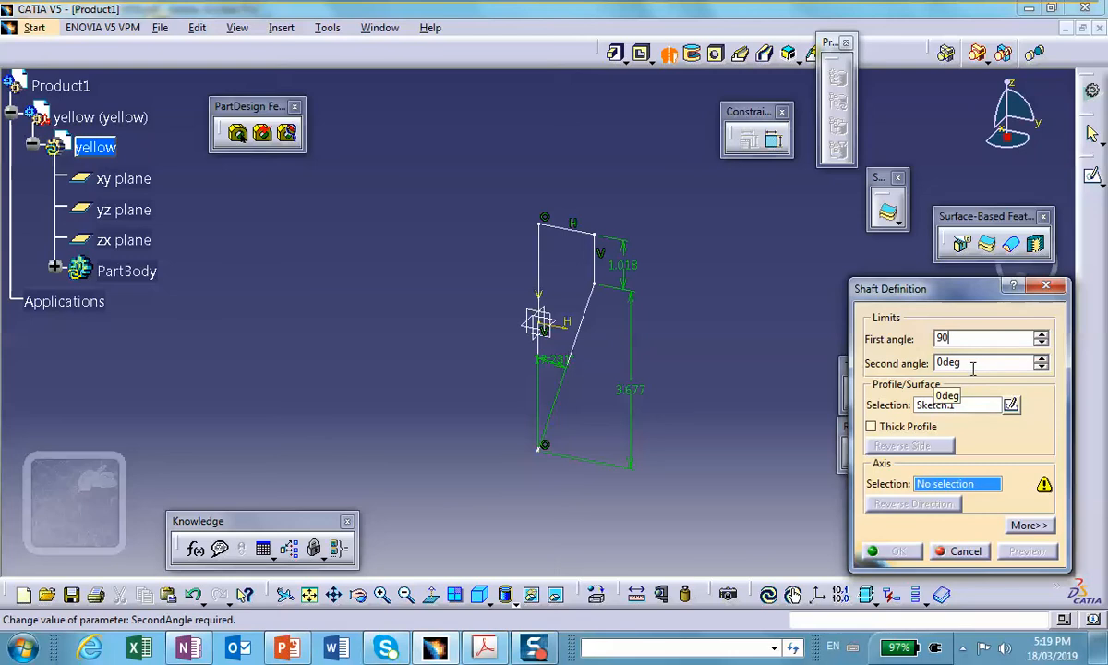
pyautogui.write('0')
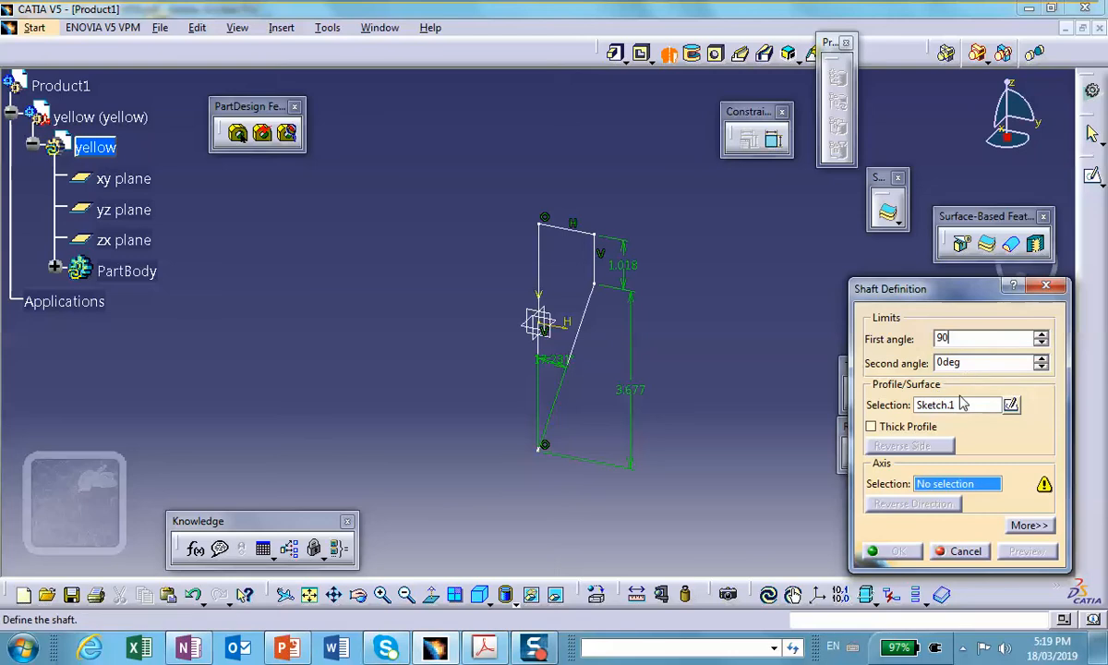
pyautogui.rightClick(921, 485)
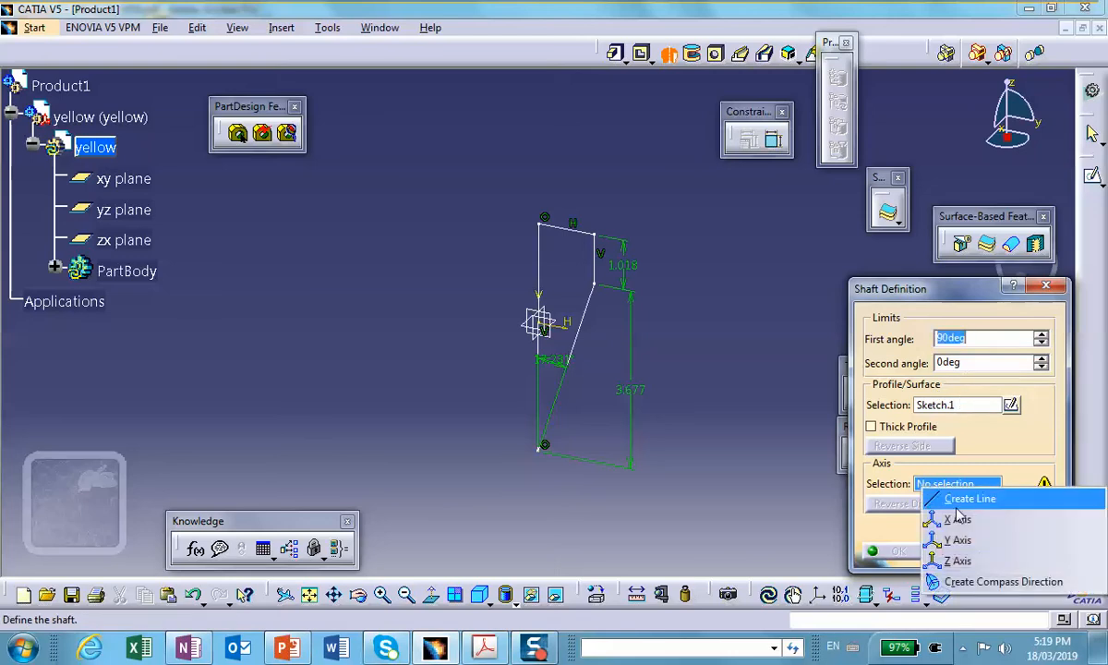
pyautogui.click(958, 560)
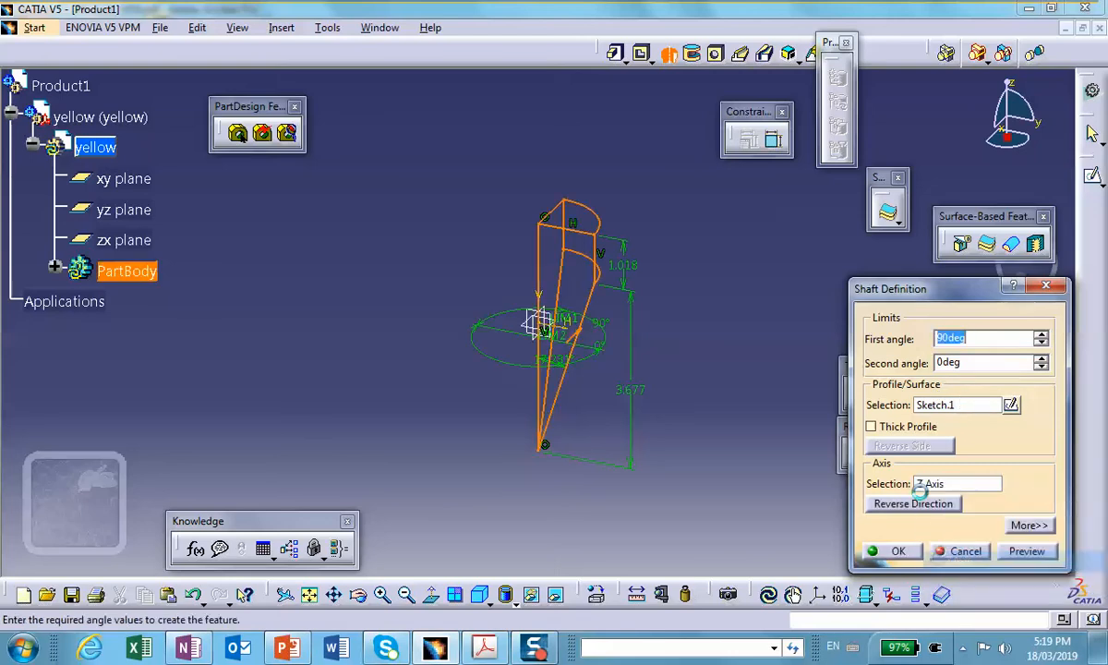
pyautogui.click(885, 550)
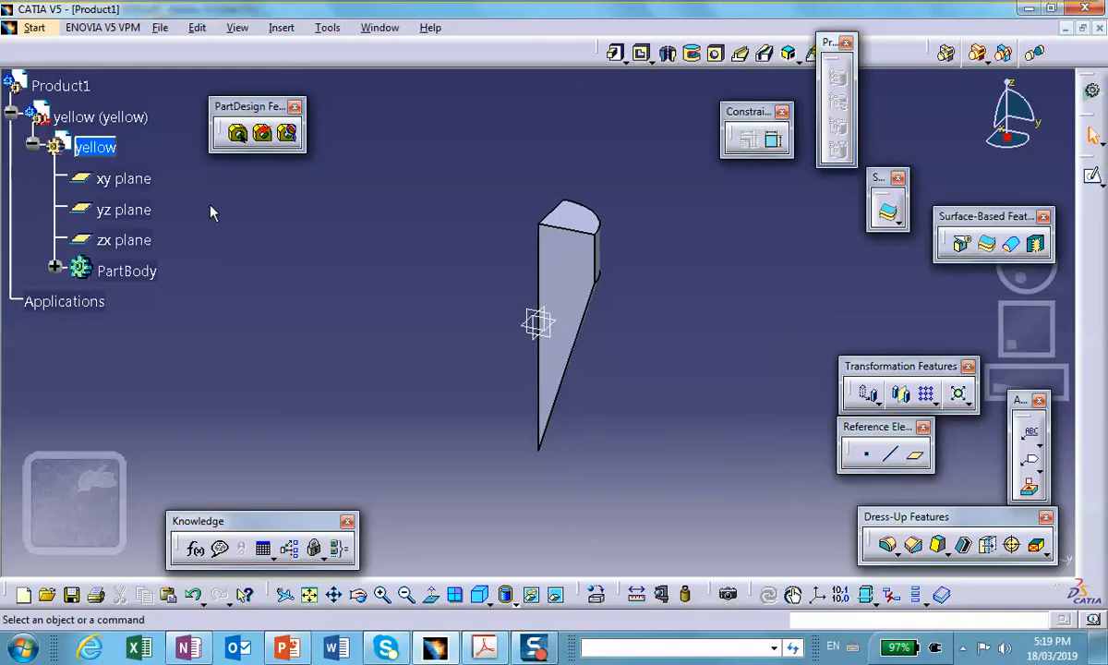
# Change the yellow component's graphic colour to yellow in its properties.
pyautogui.rightClick(89, 116)
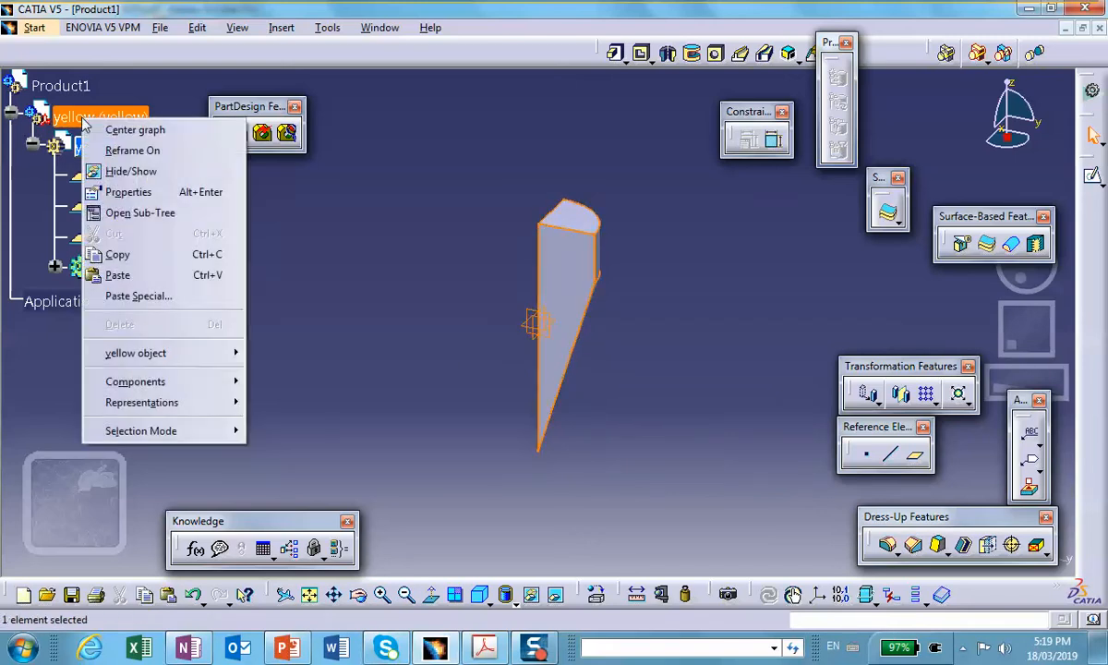
pyautogui.click(163, 191)
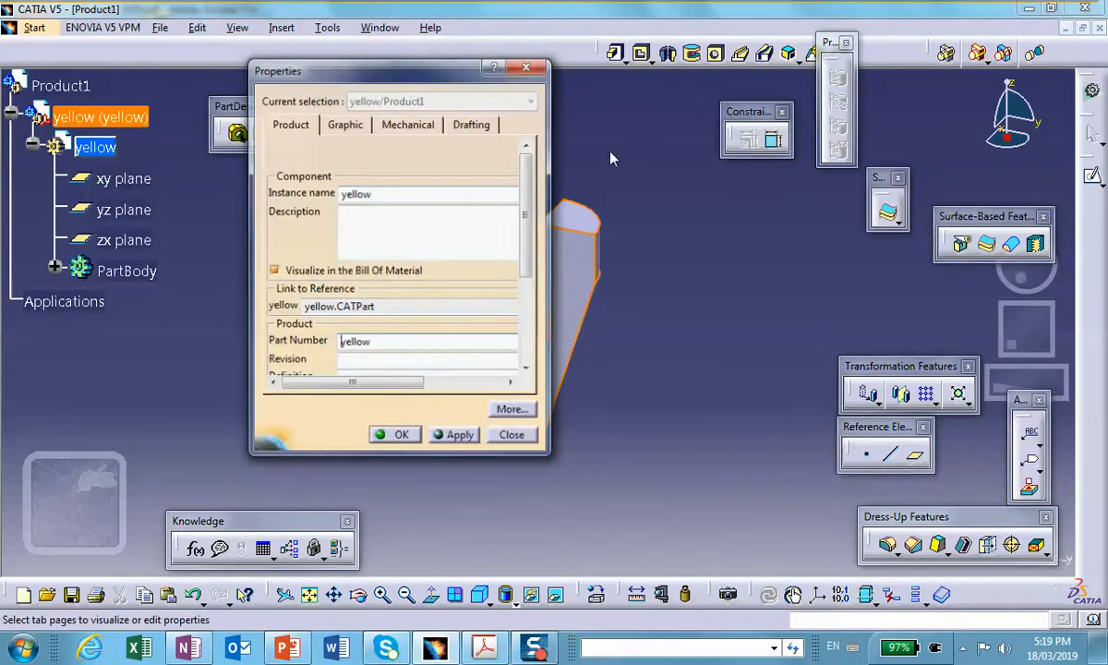
pyautogui.click(344, 123)
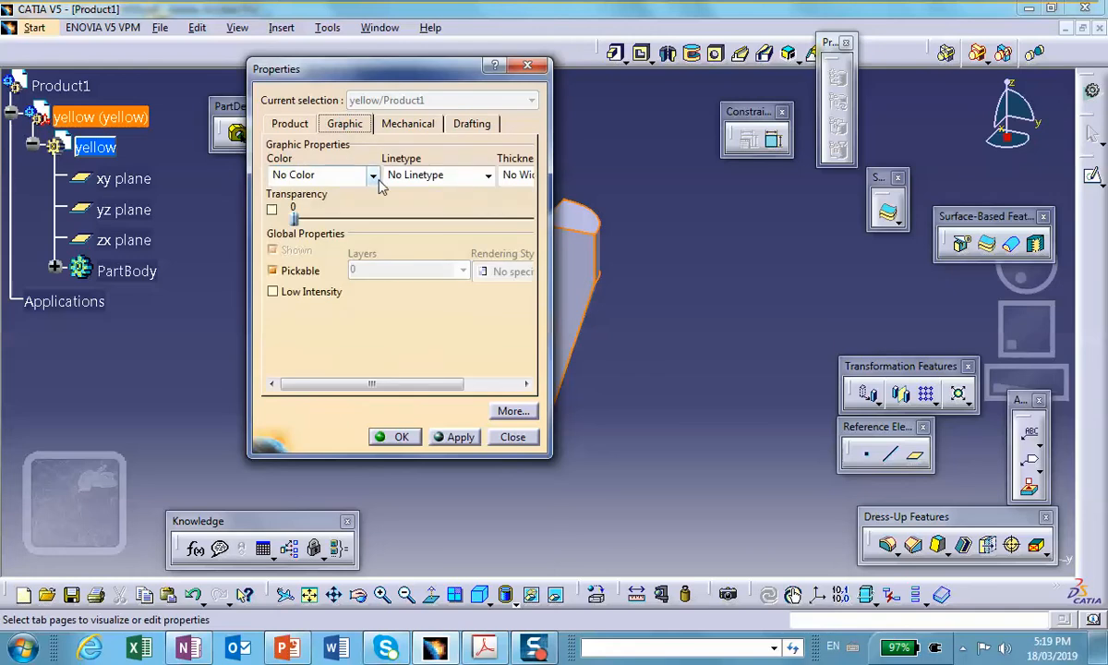
pyautogui.click(373, 174)
pyautogui.click(304, 222)
pyautogui.click(404, 436)
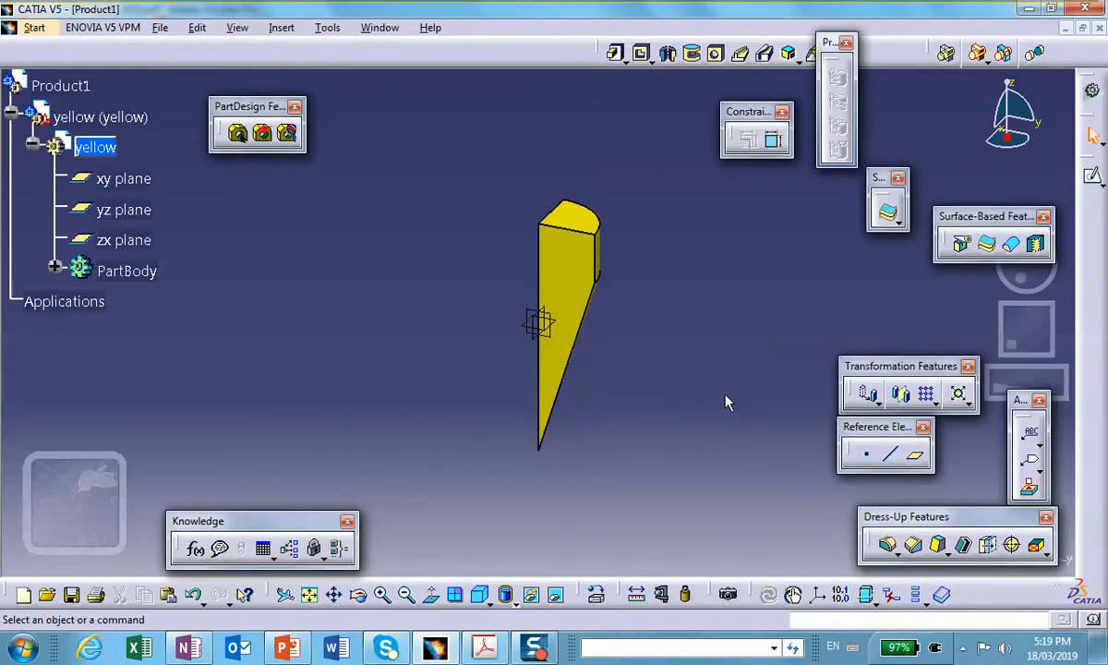
# Expand the PartBody and its shaft feature in the specification tree, and activate the Product1 assembly.
pyautogui.click(55, 267)
pyautogui.click(77, 300)
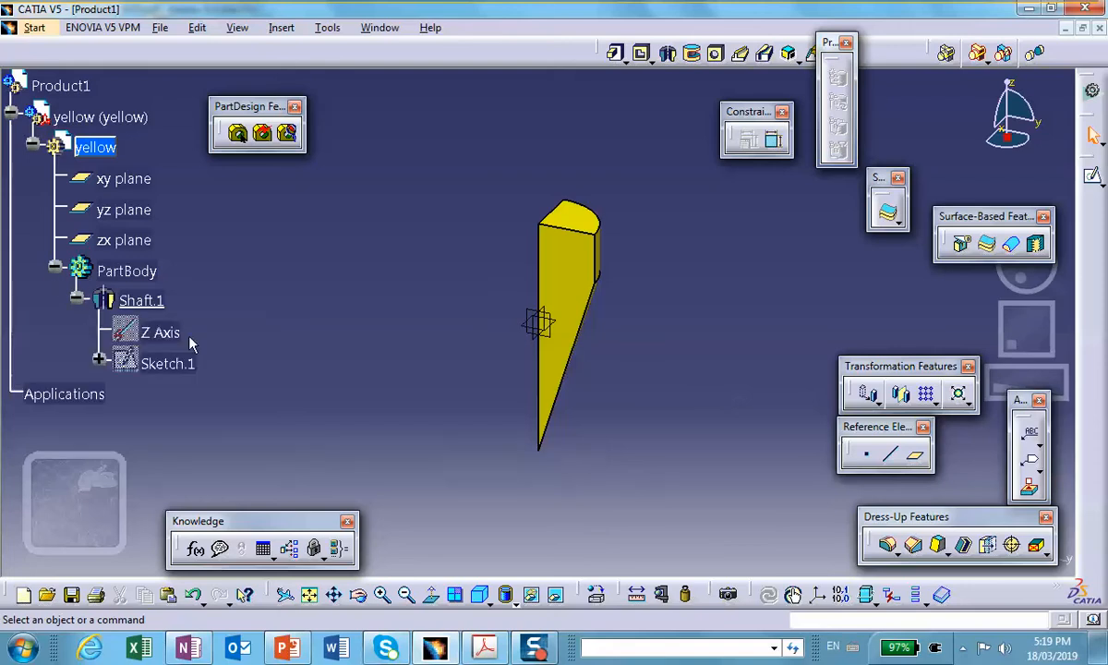
pyautogui.scroll(-1, 295, 296)
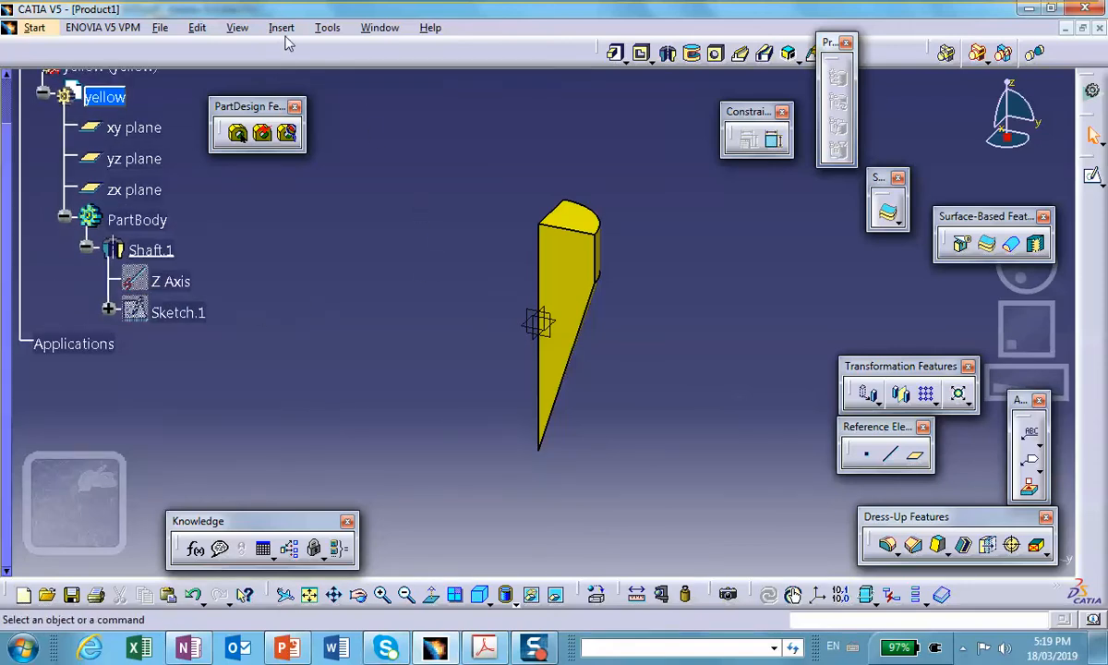
pyautogui.scroll(2, 154, 104)
pyautogui.doubleClick(60, 137)
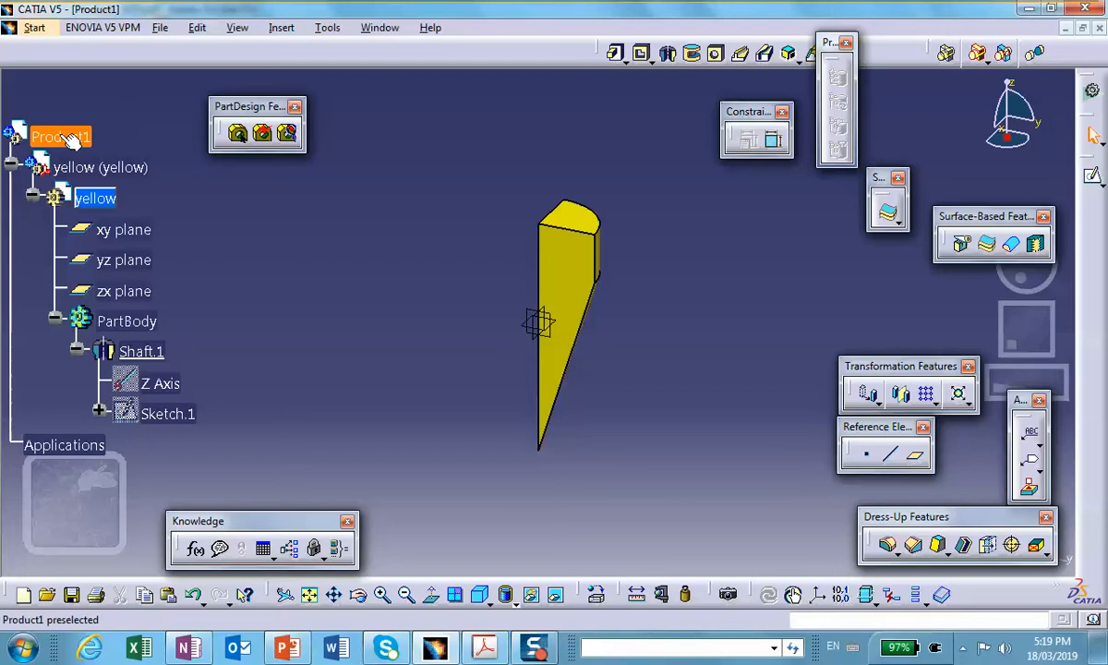
# Insert a new part into Product1 using the assembly's origin, and expand it in the specification tree.
pyautogui.click(282, 28)
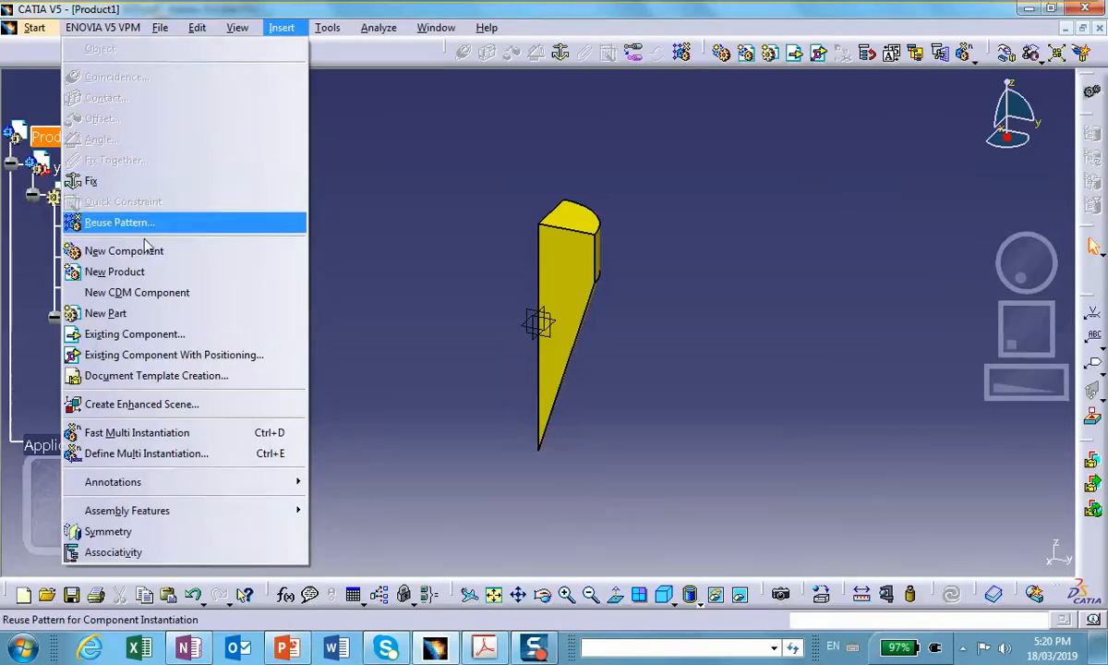
pyautogui.click(148, 314)
pyautogui.click(687, 393)
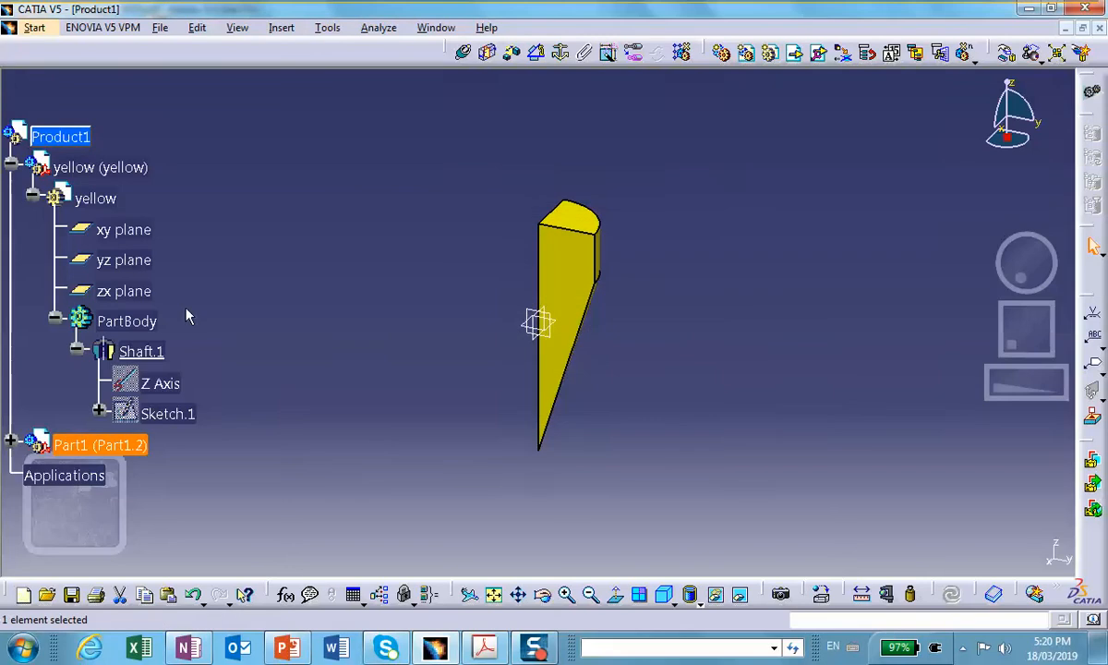
pyautogui.click(20, 239)
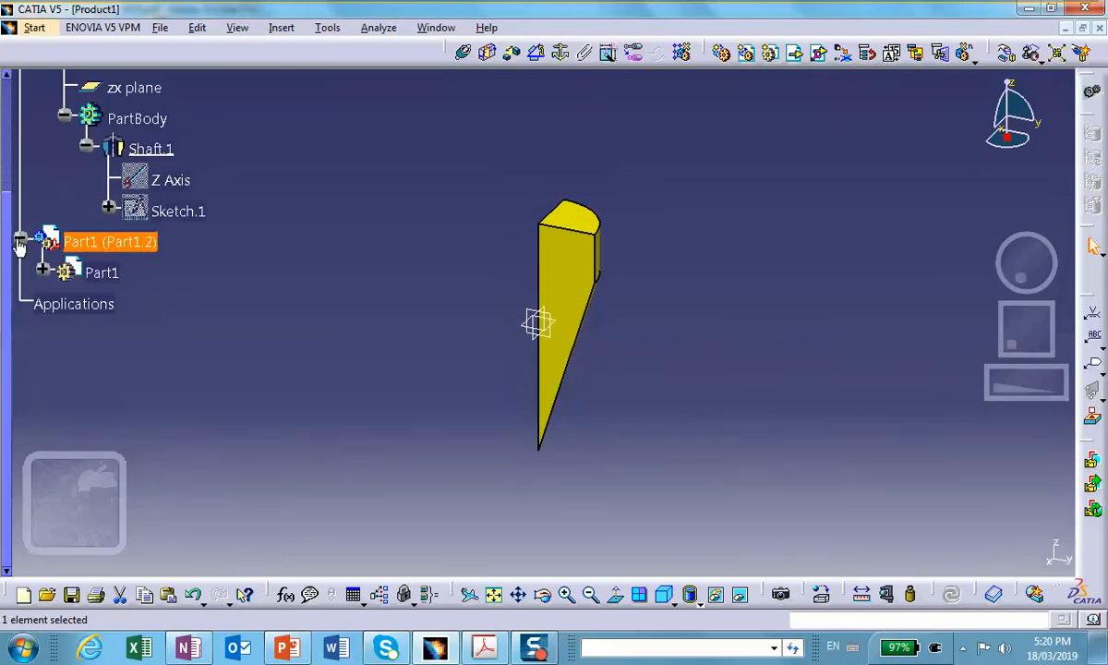
# Set both the instance name and the part number of the new part to cube.
pyautogui.rightClick(130, 242)
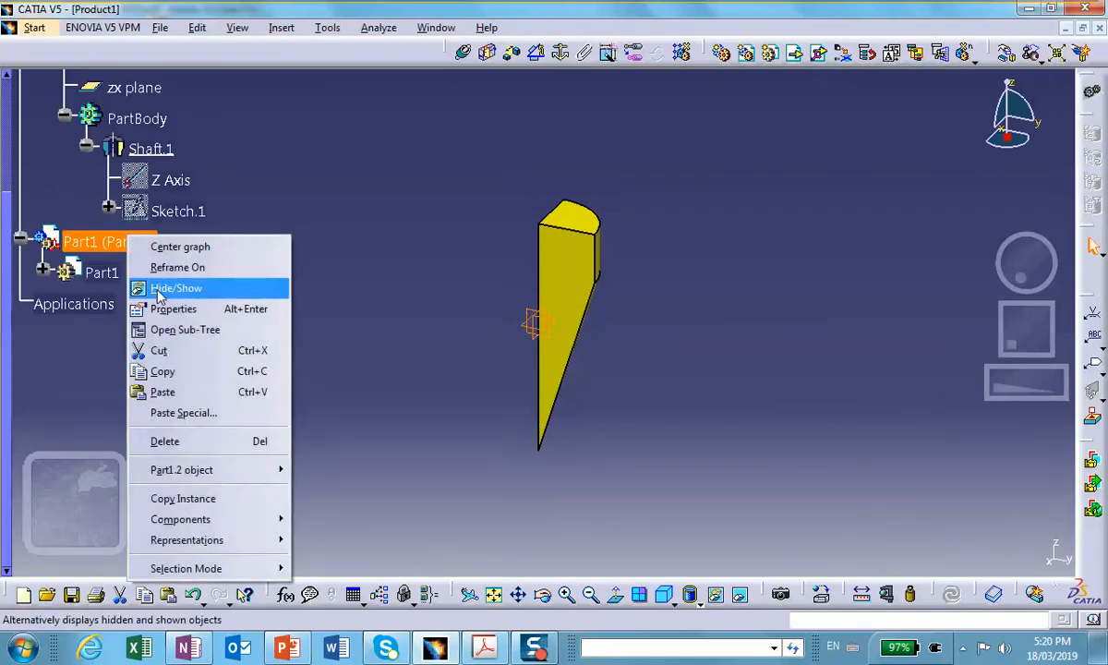
pyautogui.click(148, 309)
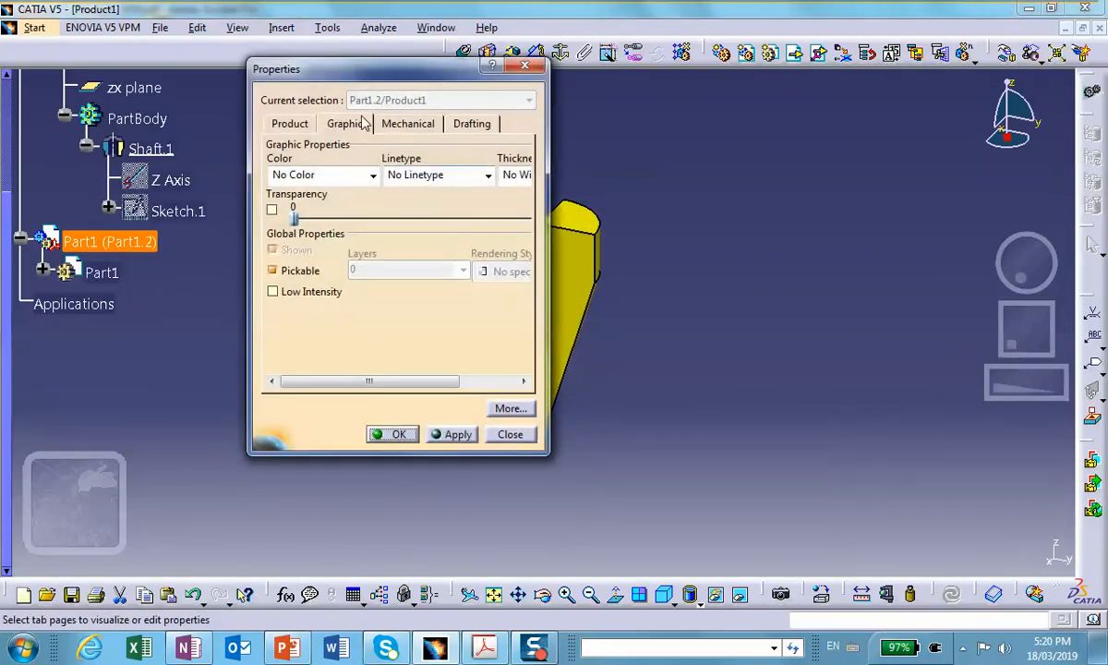
pyautogui.click(290, 124)
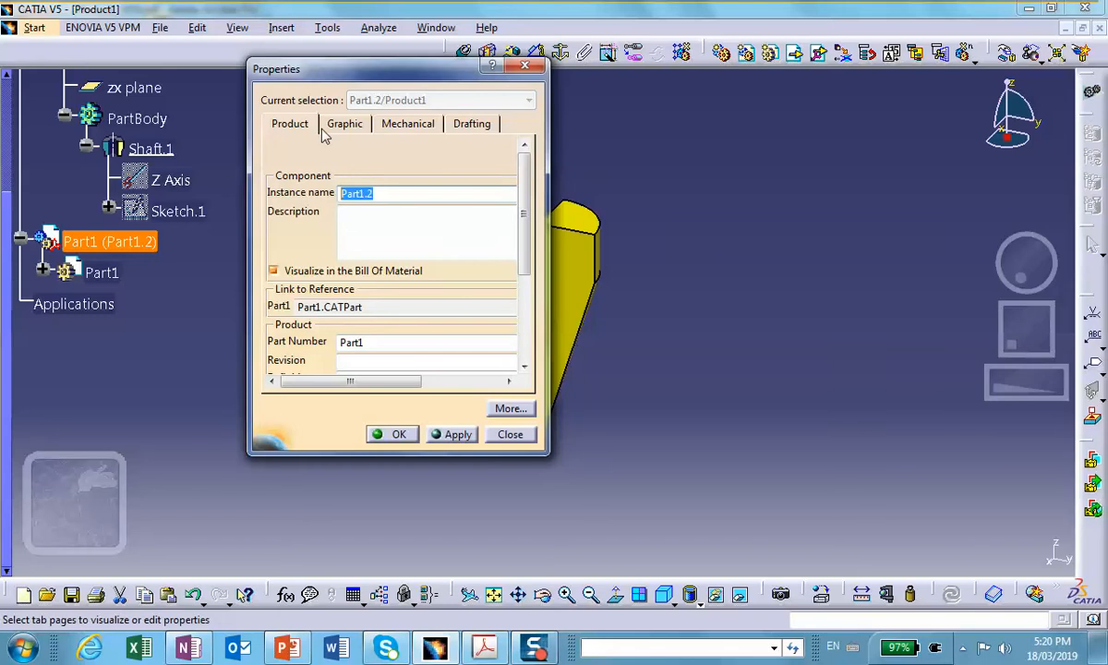
pyautogui.write('cube')
pyautogui.doubleClick(335, 342)
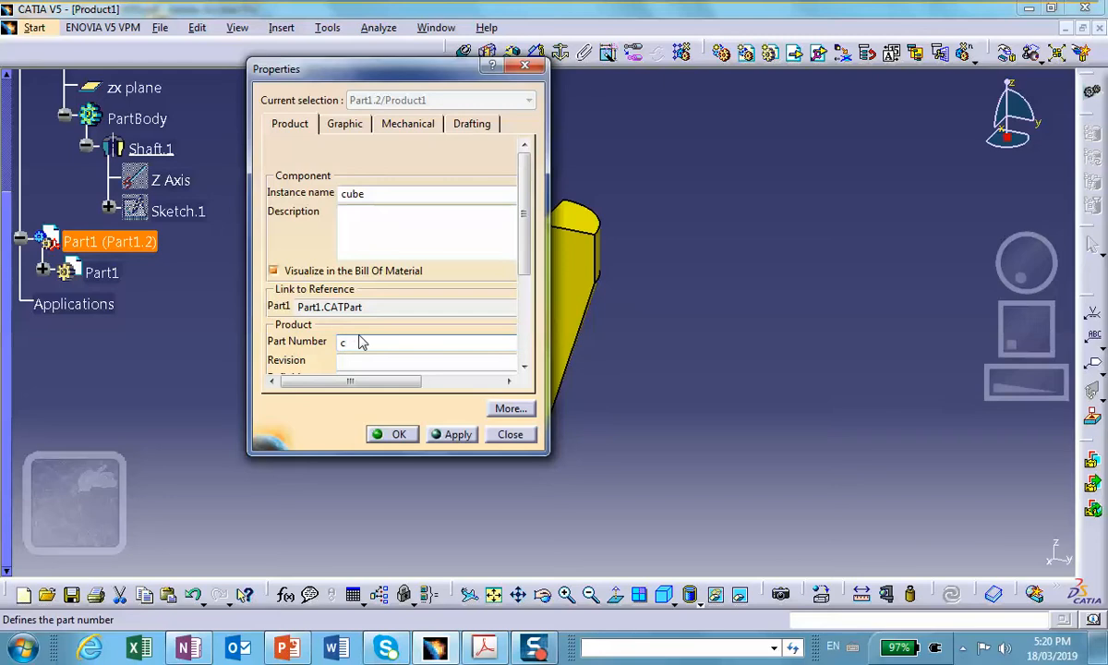
pyautogui.write('cube')
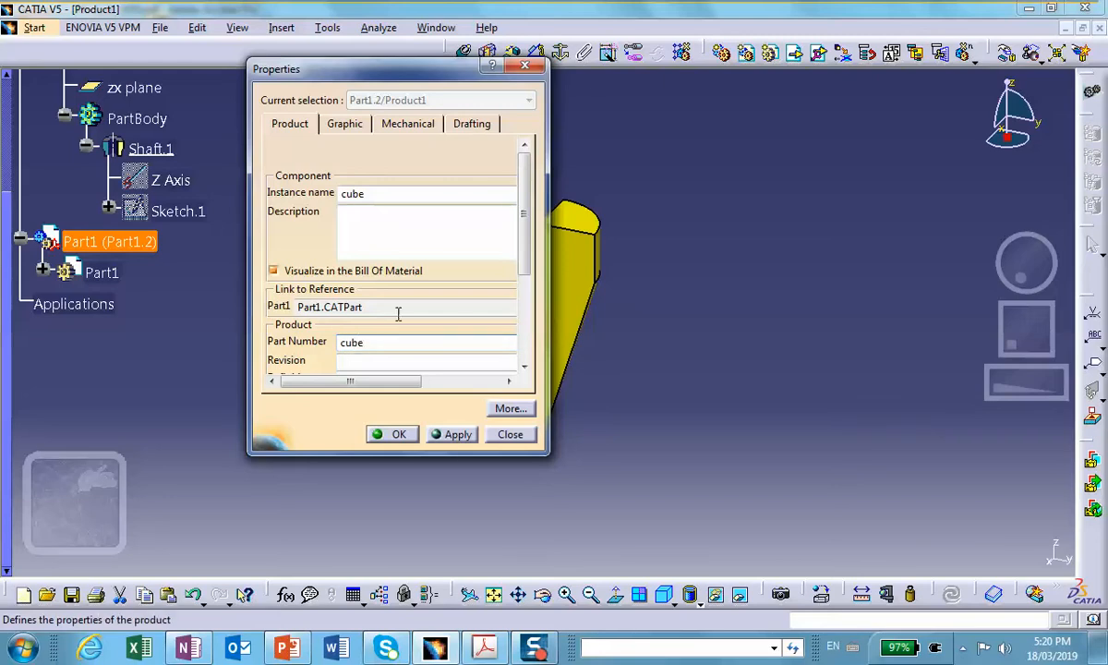
pyautogui.click(393, 434)
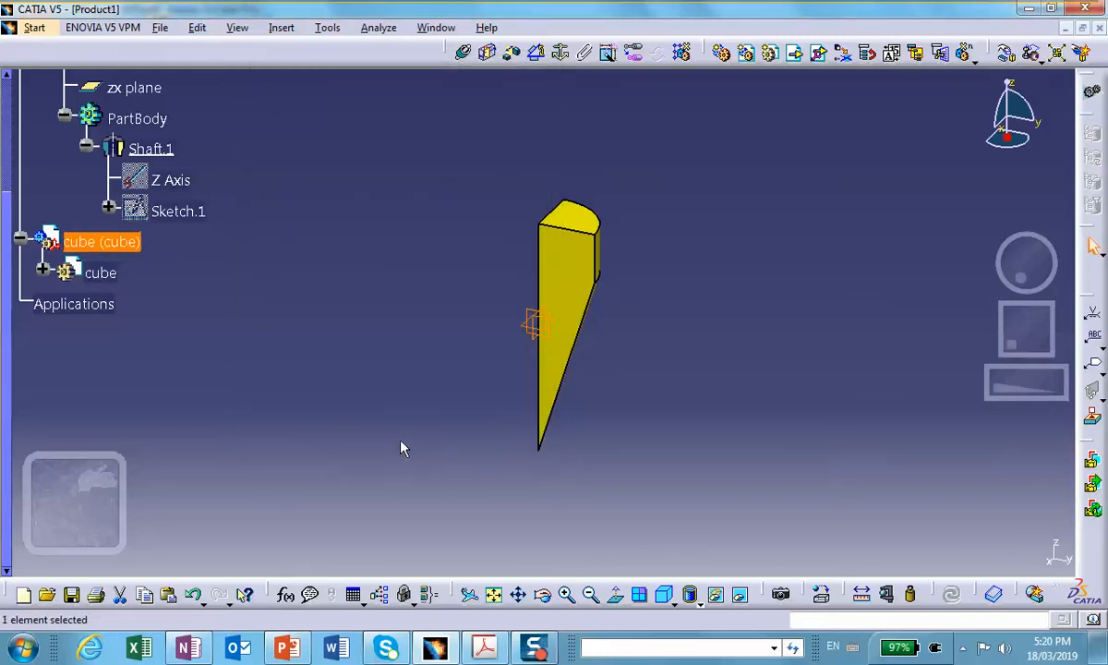
# Activate the cube part for editing and open a sketch on its yz plane.
pyautogui.moveTo(535, 416); pyautogui.dragTo(539, 319, button='middle')
pyautogui.moveTo(712, 425); pyautogui.dragTo(676, 420, button='middle')
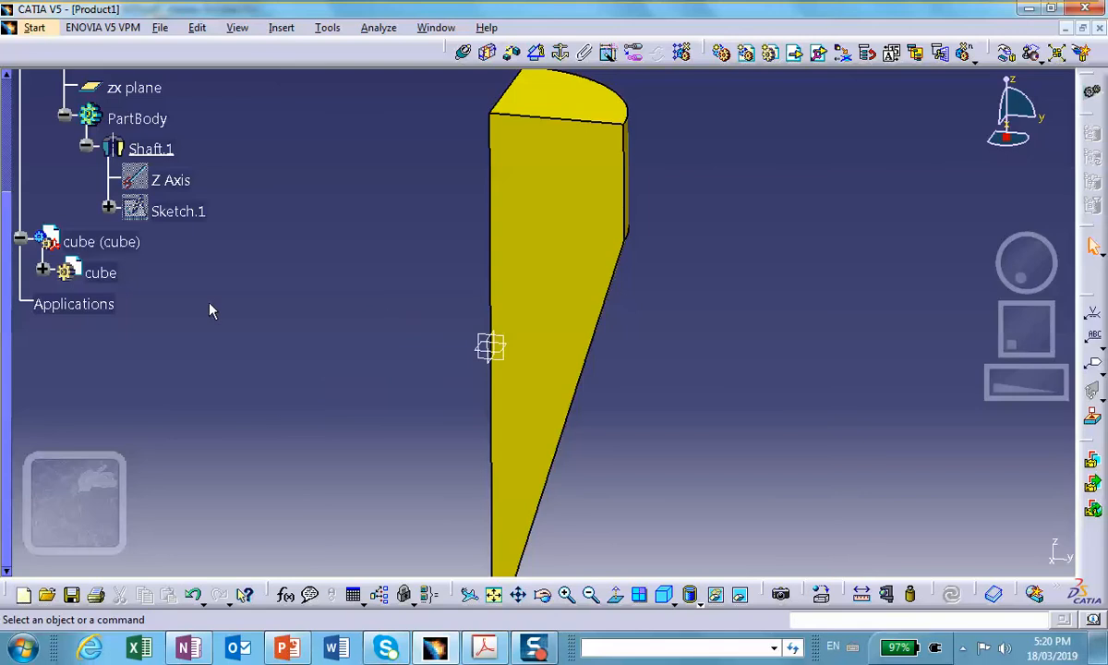
pyautogui.doubleClick(100, 273)
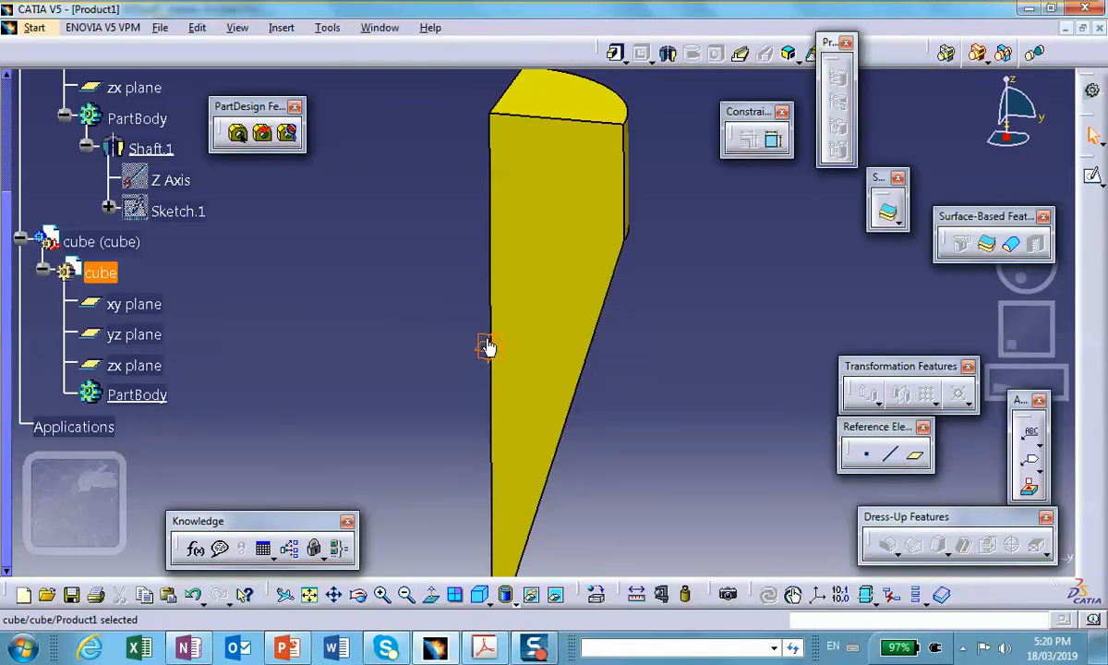
pyautogui.click(494, 346)
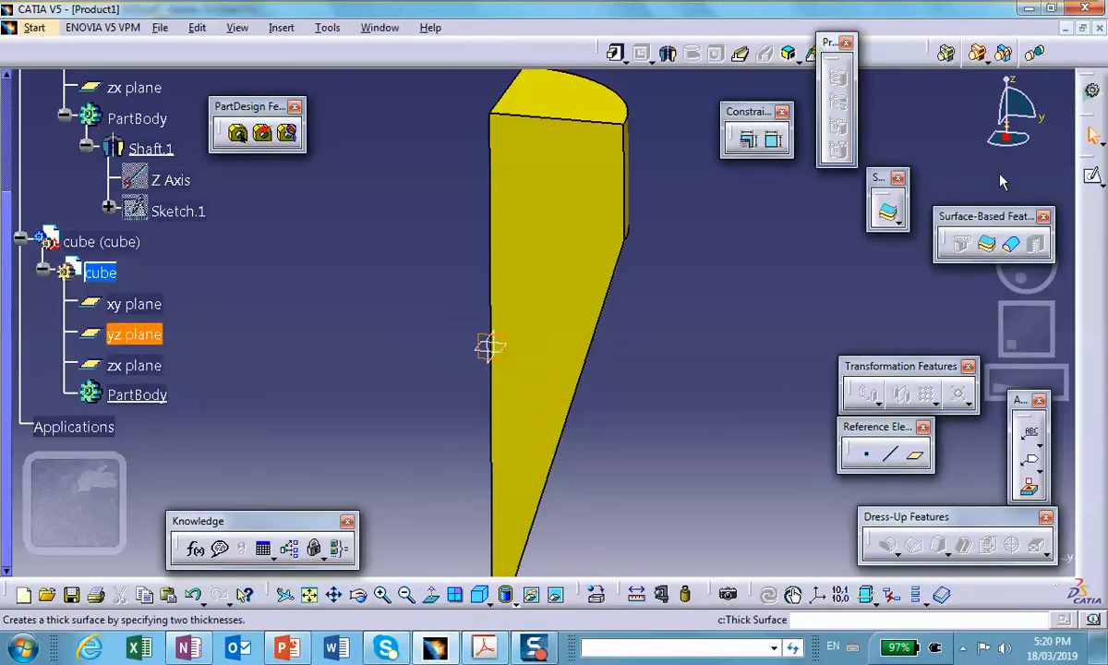
pyautogui.click(1092, 173)
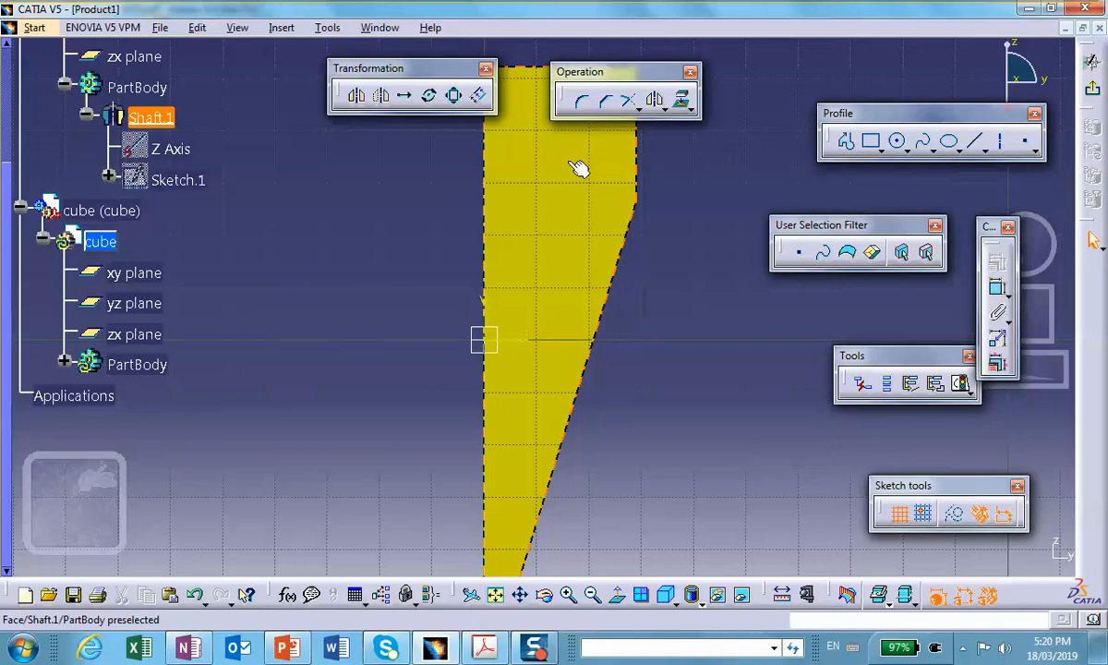
# Sketch a rectangle about 5.7 in wide and 6.6 in high, running down and away from the yellow part from a corner at the origin.
pyautogui.moveTo(556, 200); pyautogui.dragTo(587, 312, button='middle')
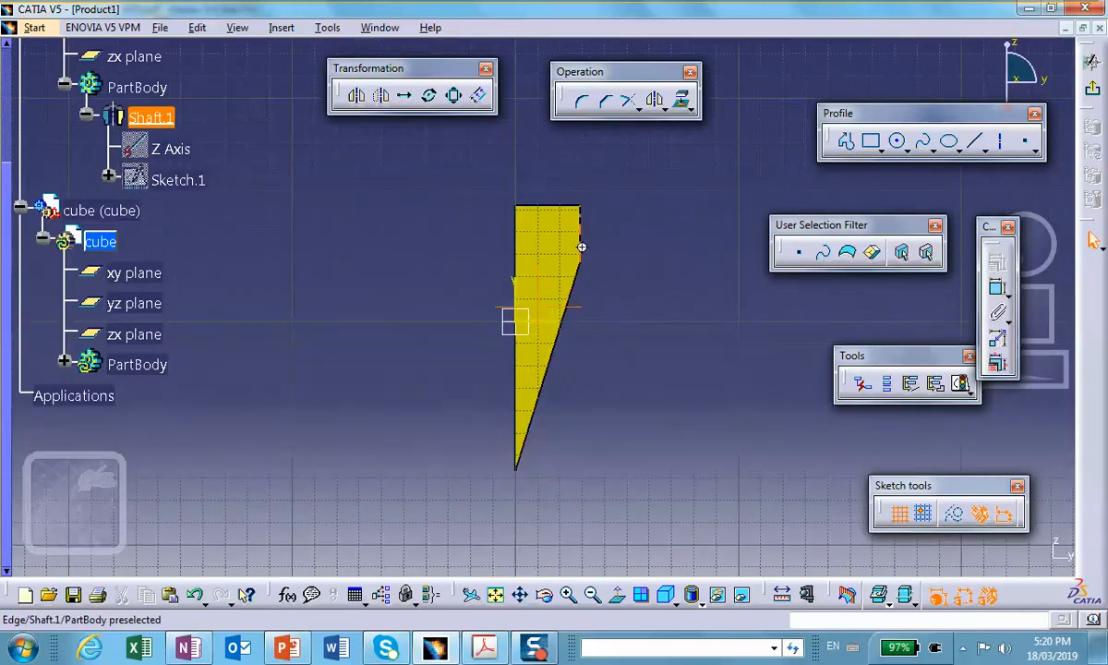
pyautogui.moveTo(582, 246); pyautogui.dragTo(601, 216, button='middle')
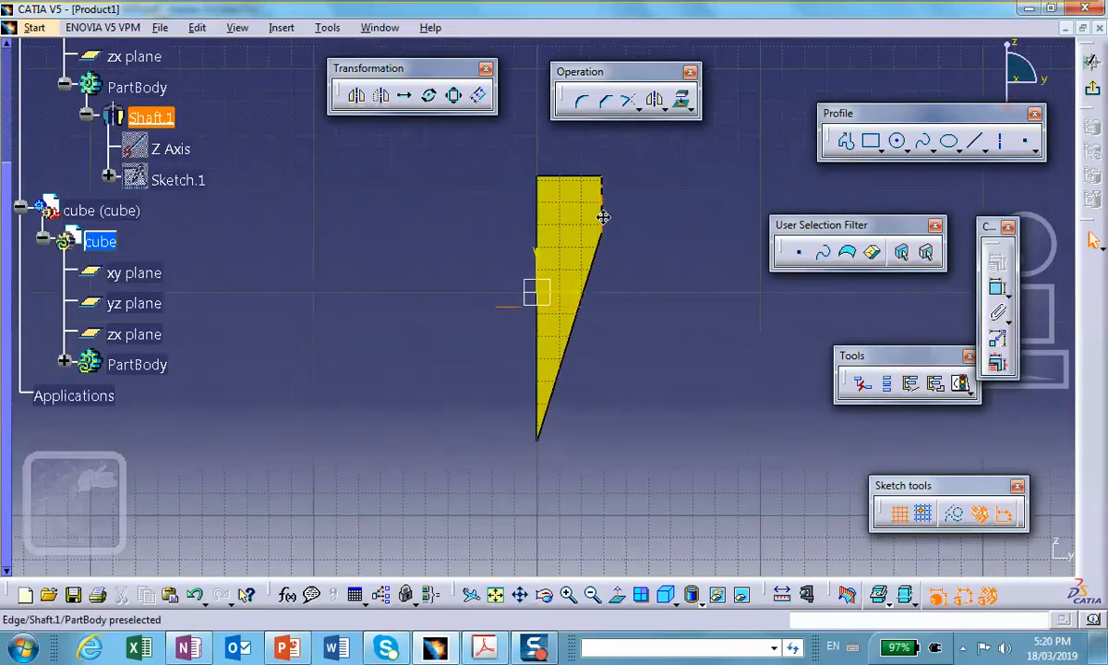
pyautogui.click(871, 141)
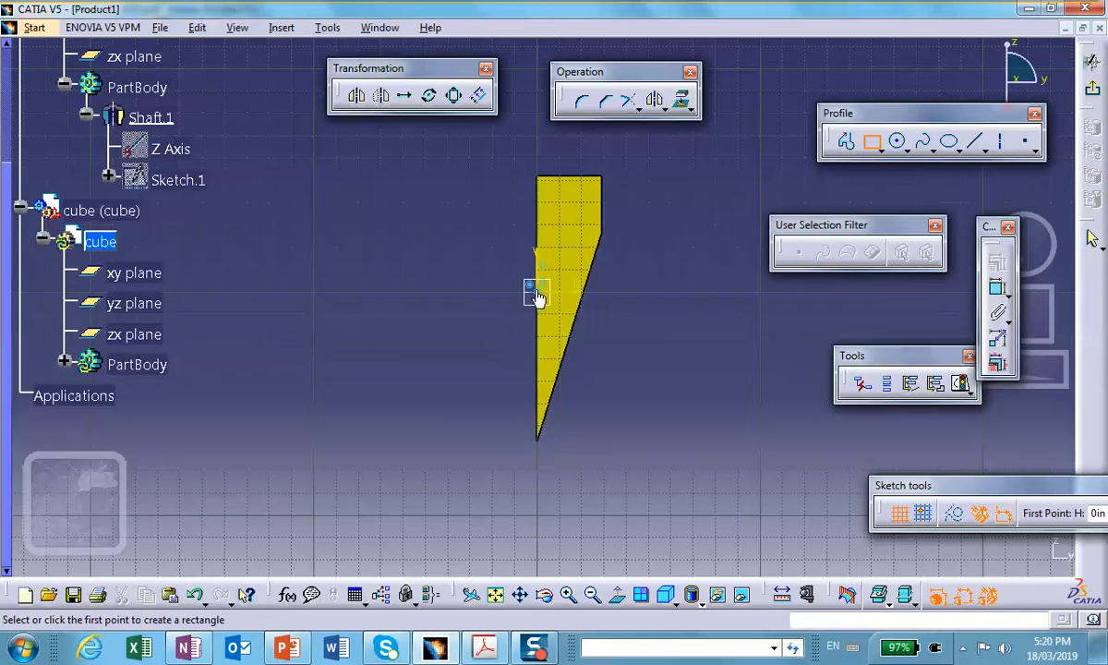
pyautogui.click(537, 294)
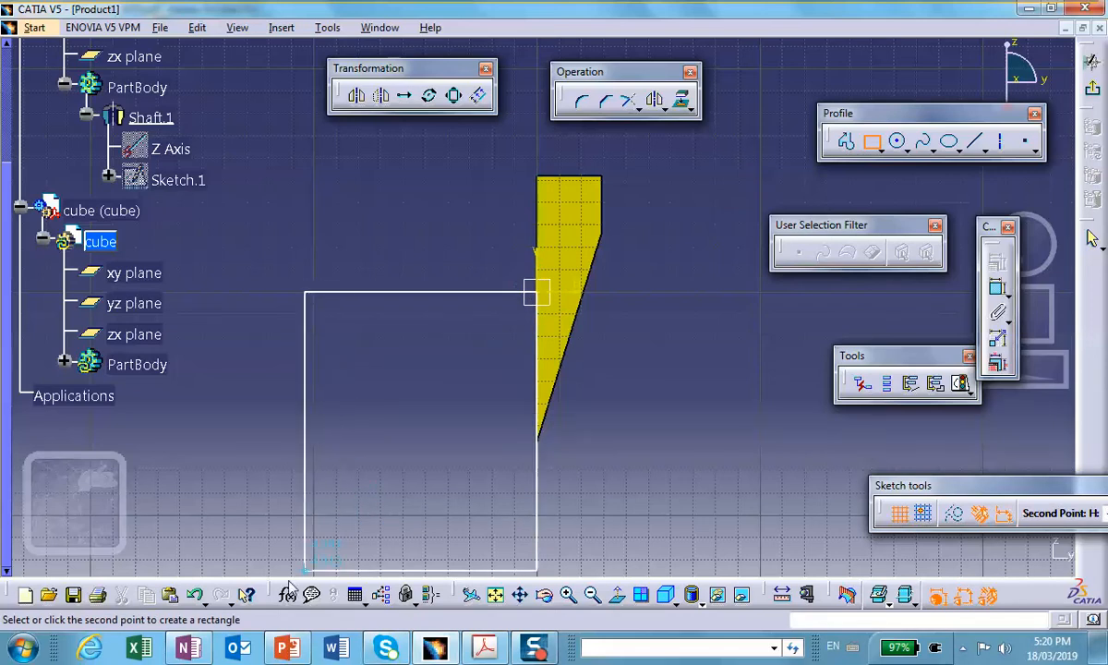
pyautogui.moveTo(265, 572); pyautogui.dragTo(333, 383, button='middle')
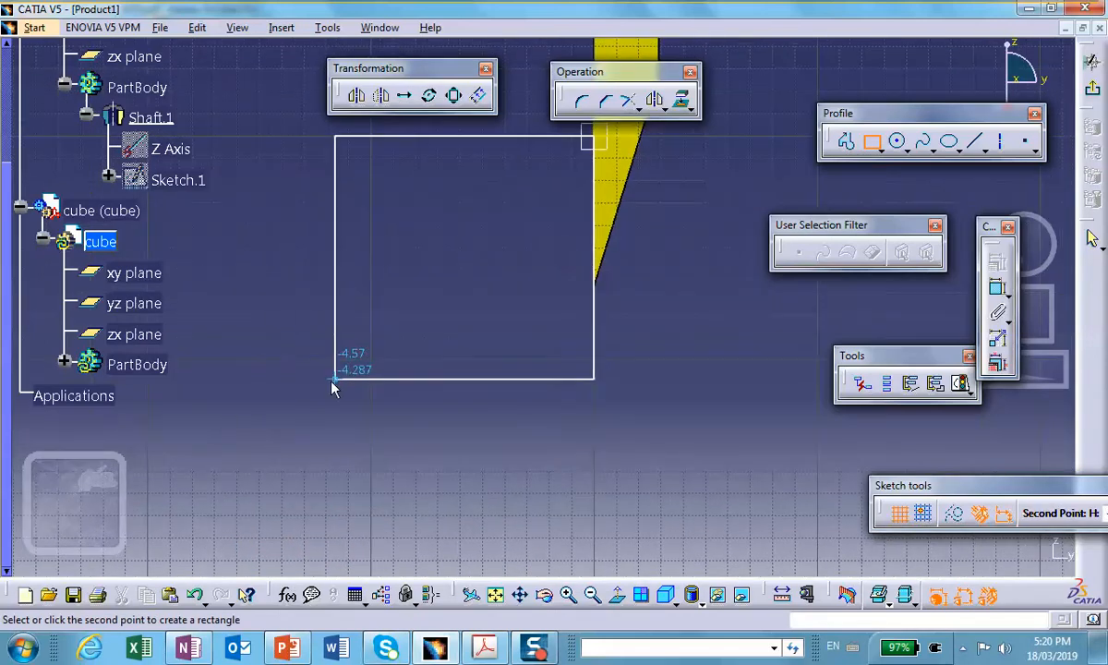
pyautogui.click(269, 507)
pyautogui.click(684, 366)
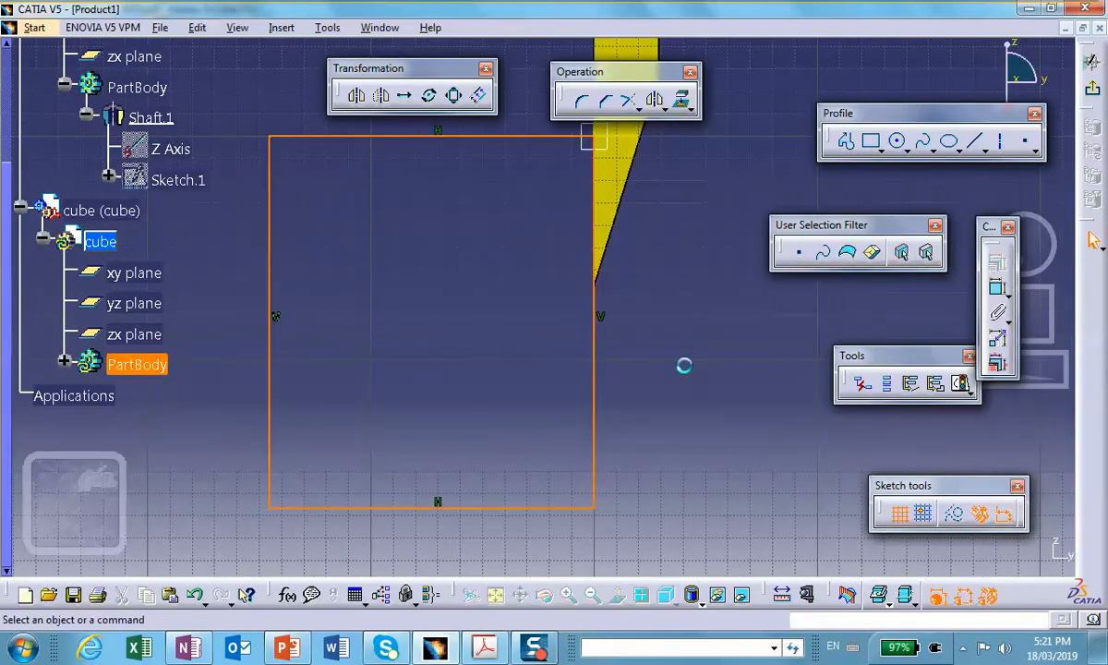
# Dimension the rectangle's height and width, and exit the sketch.
pyautogui.click(997, 288)
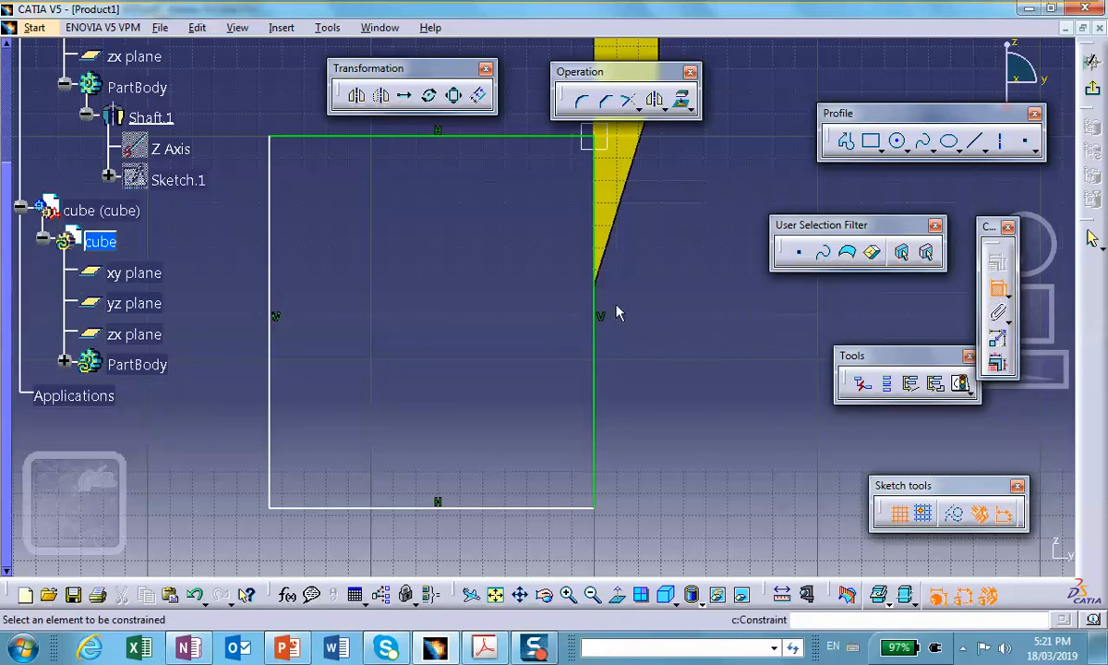
pyautogui.click(271, 312)
pyautogui.click(232, 314)
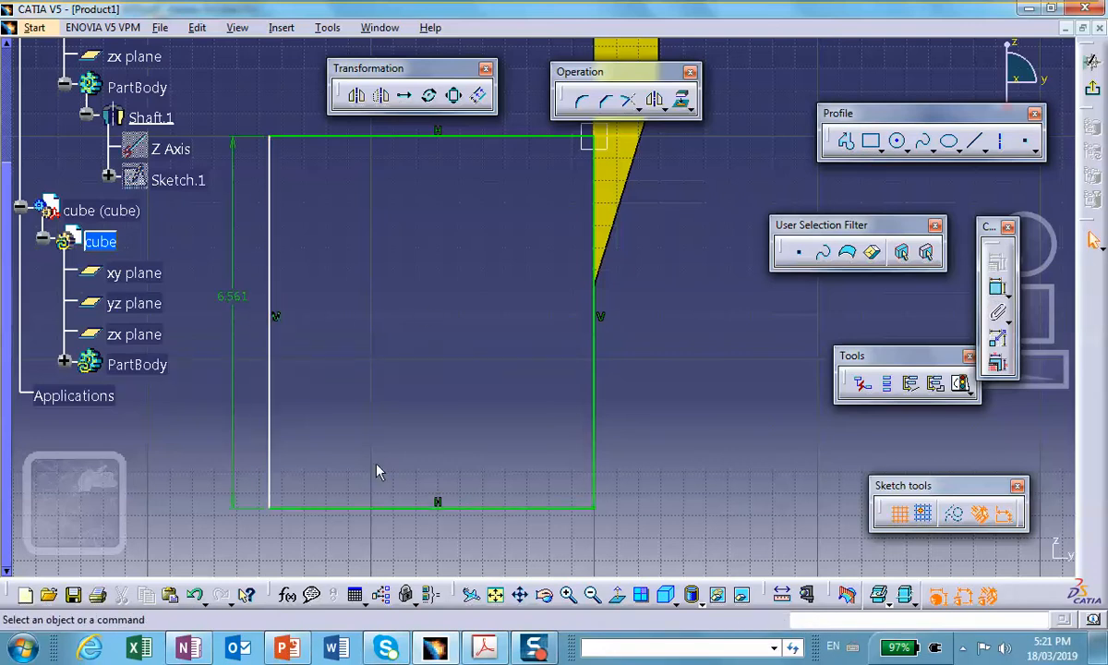
pyautogui.click(997, 289)
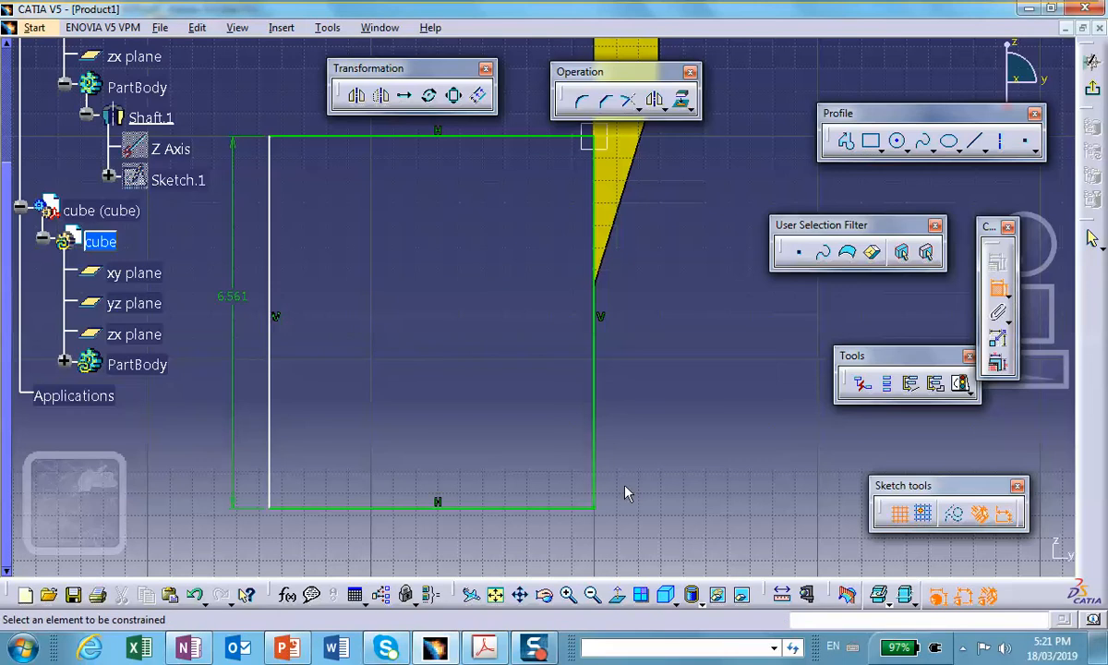
pyautogui.click(525, 508)
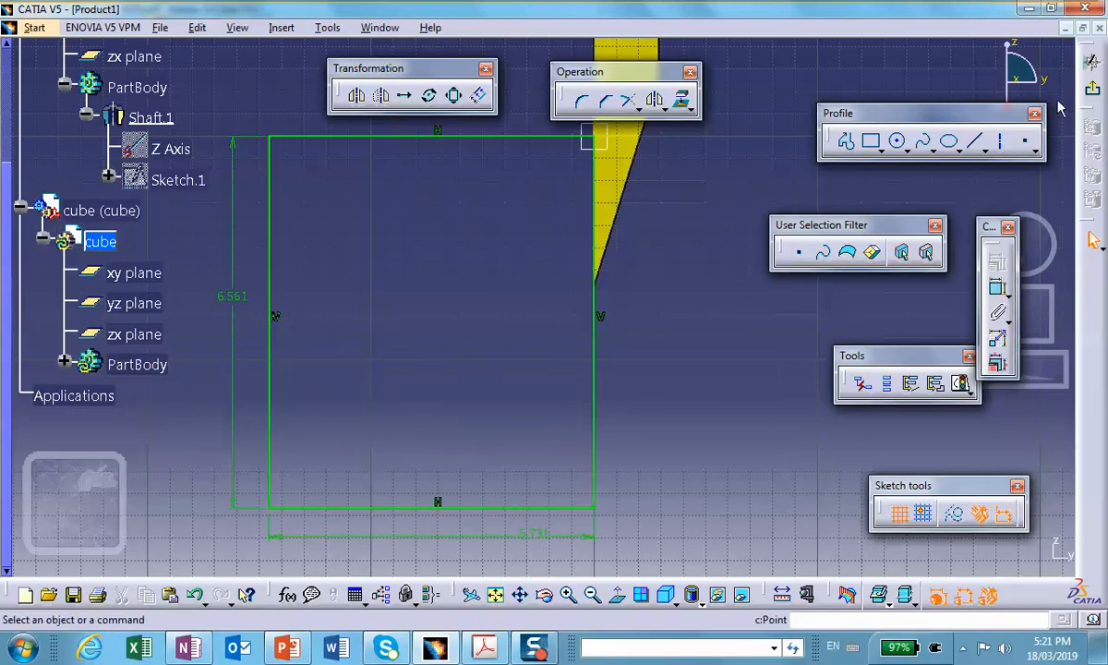
pyautogui.click(1091, 60)
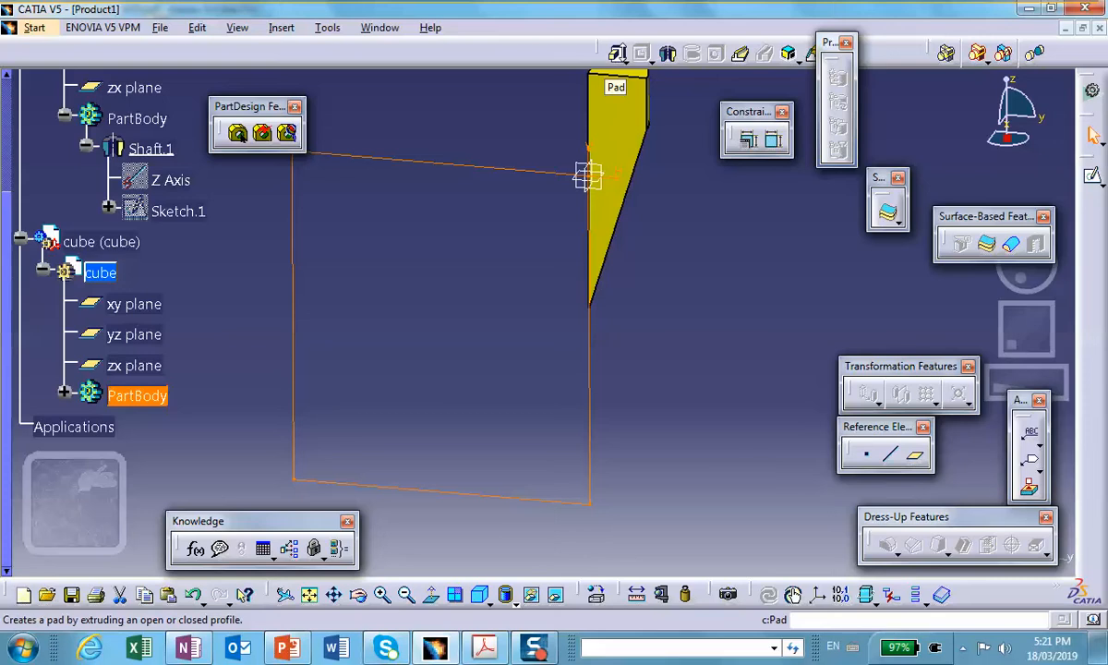
# Pad the rectangle by about 8 in to form the solid block of the cube part.
pyautogui.click(617, 54)
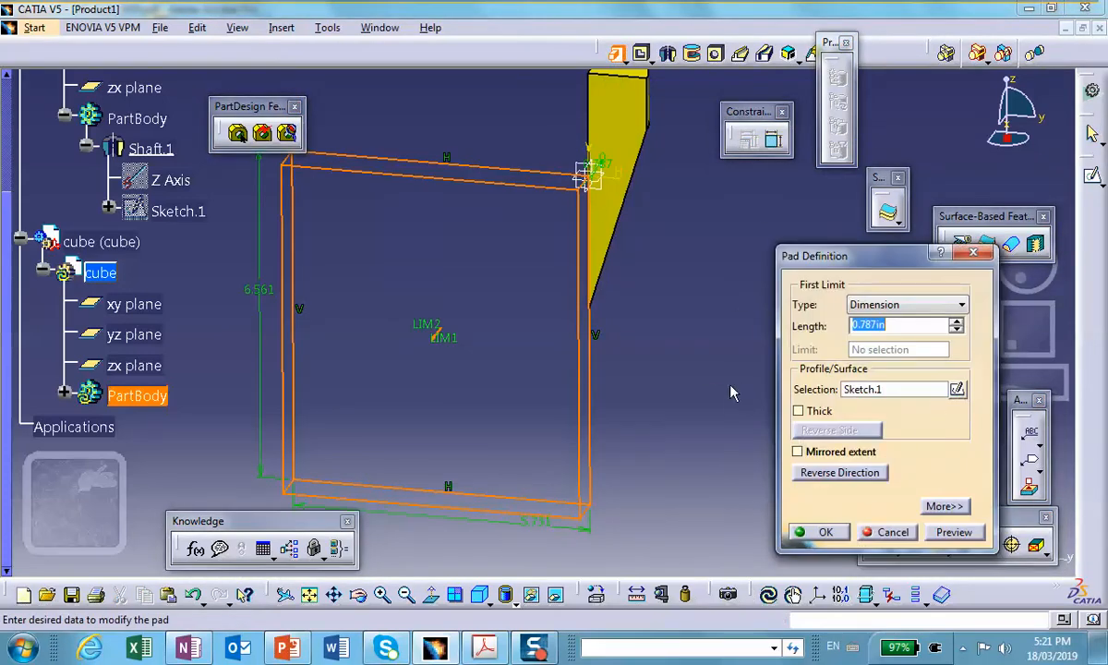
pyautogui.moveTo(649, 360); pyautogui.dragTo(668, 328, button='middle')
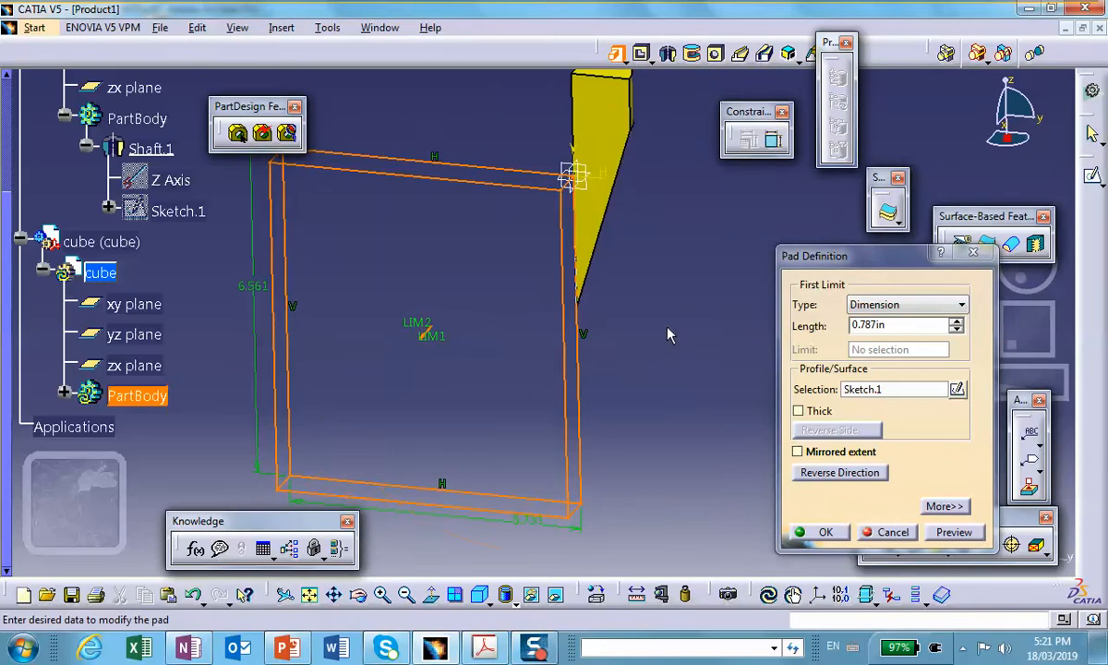
pyautogui.click(957, 322)
pyautogui.click(957, 323)
pyautogui.click(957, 322)
pyautogui.click(957, 322)
pyautogui.click(956, 322)
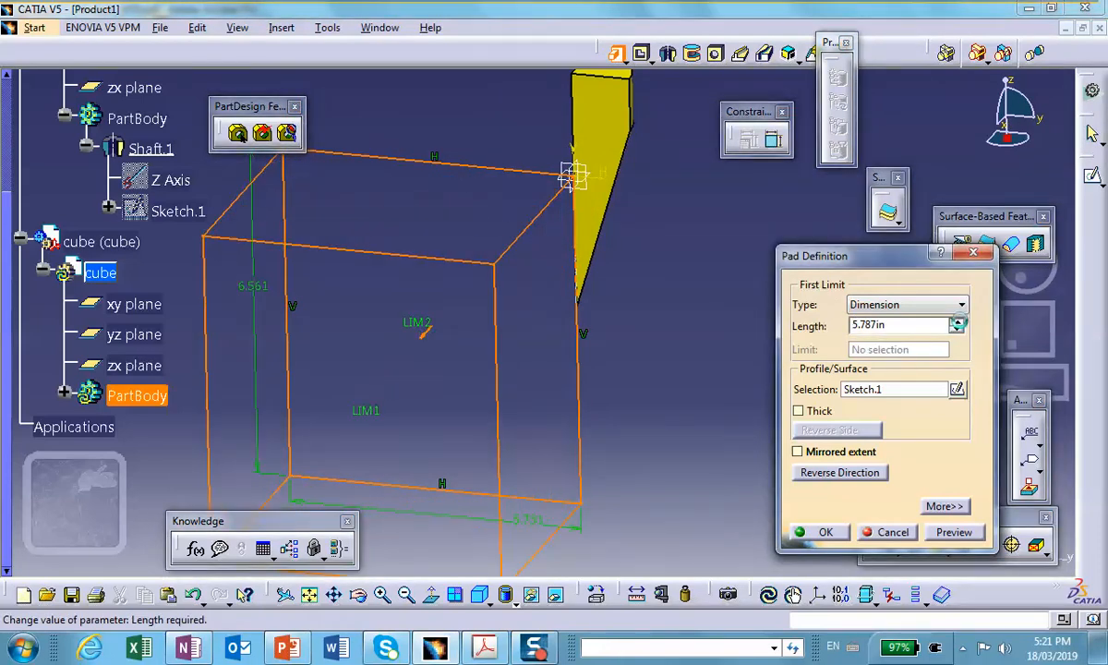
pyautogui.click(956, 322)
pyautogui.click(957, 322)
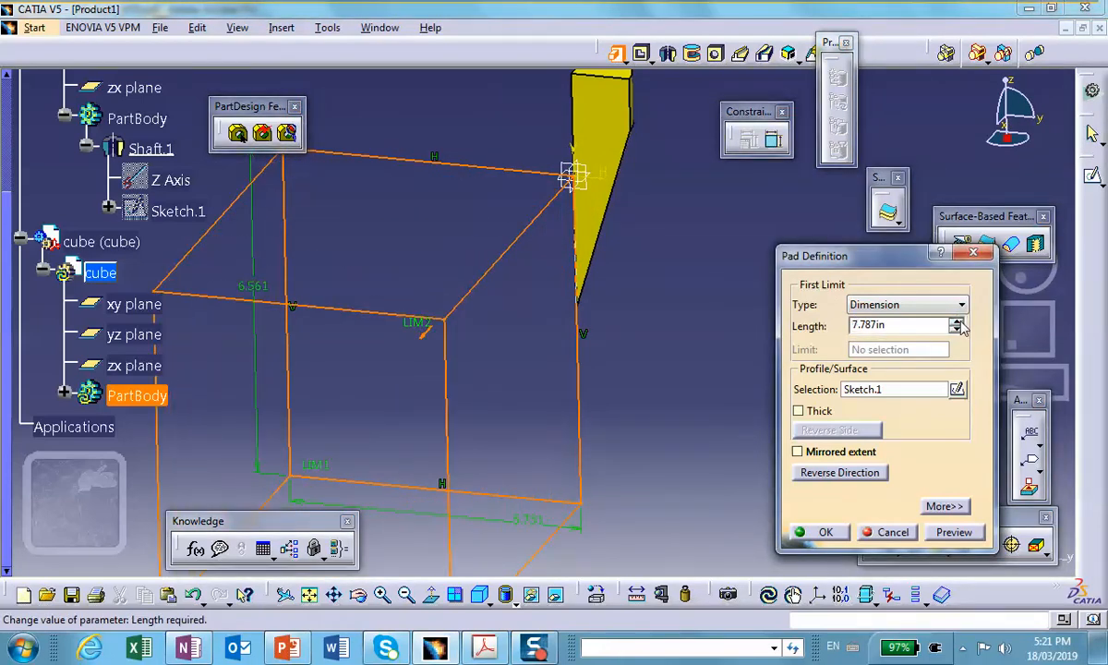
pyautogui.click(824, 532)
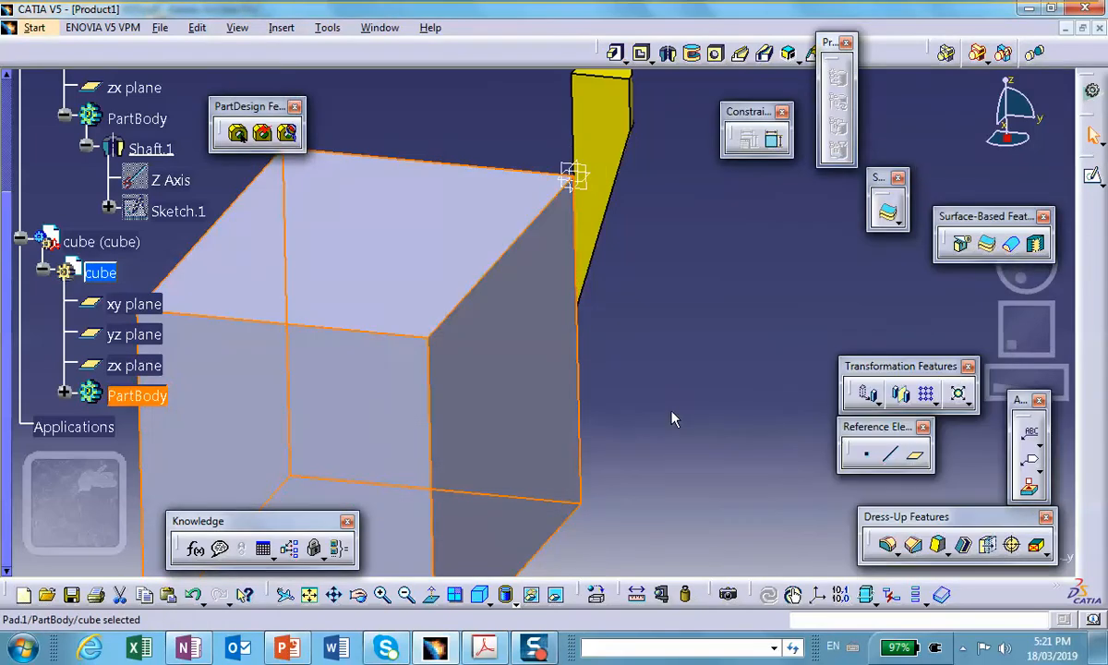
# Copy Sketch.1 from the yellow part's Shaft.1 feature.
pyautogui.moveTo(687, 269); pyautogui.dragTo(736, 290, button='middle')
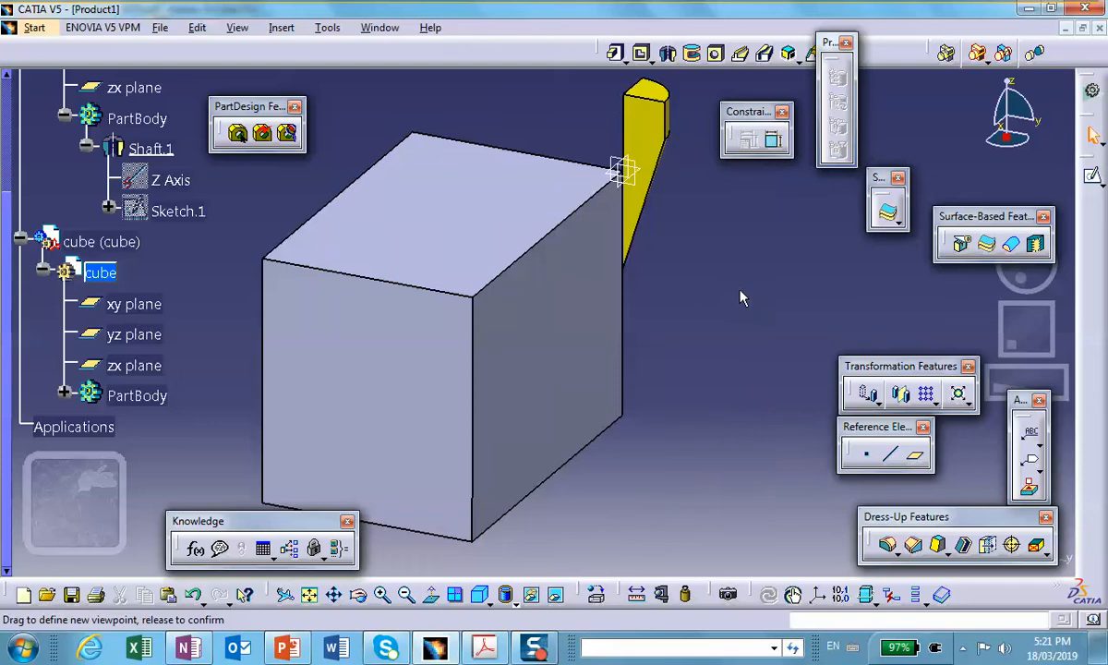
pyautogui.scroll(-1, 739, 296)
pyautogui.moveTo(701, 244); pyautogui.dragTo(699, 254, button='middle')
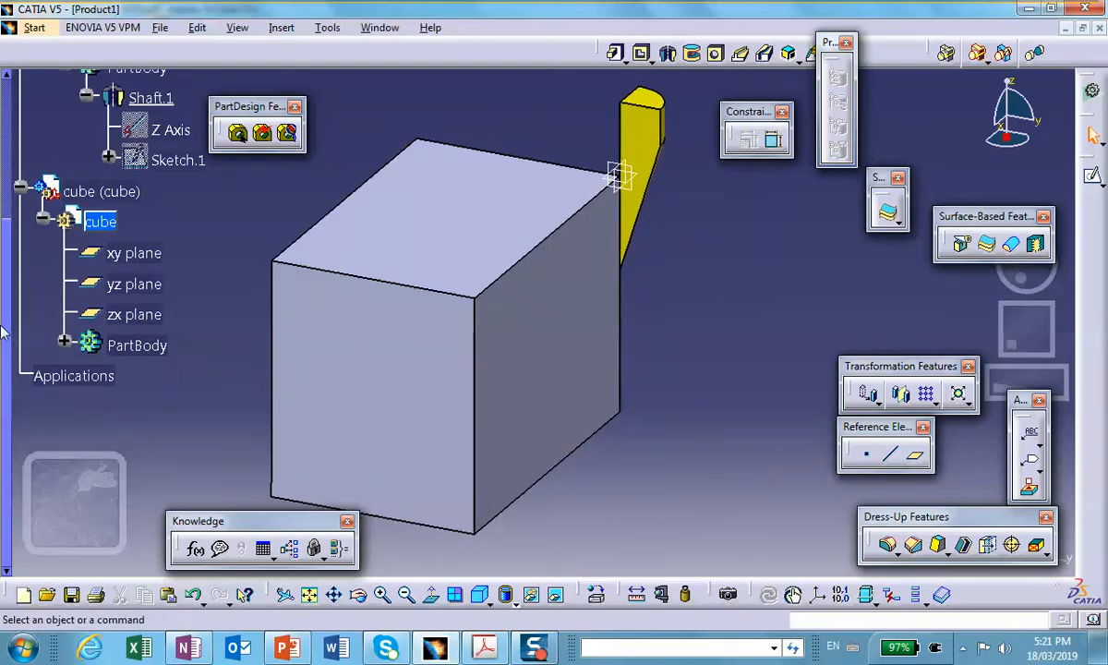
pyautogui.scroll(4, 4, 333)
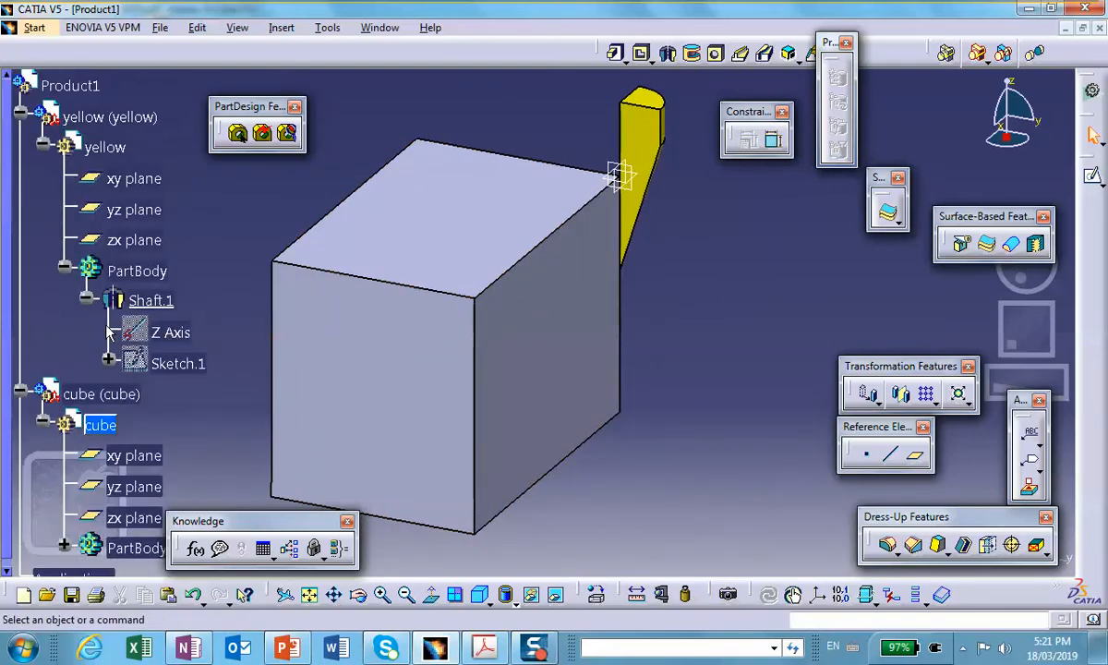
pyautogui.rightClick(181, 365)
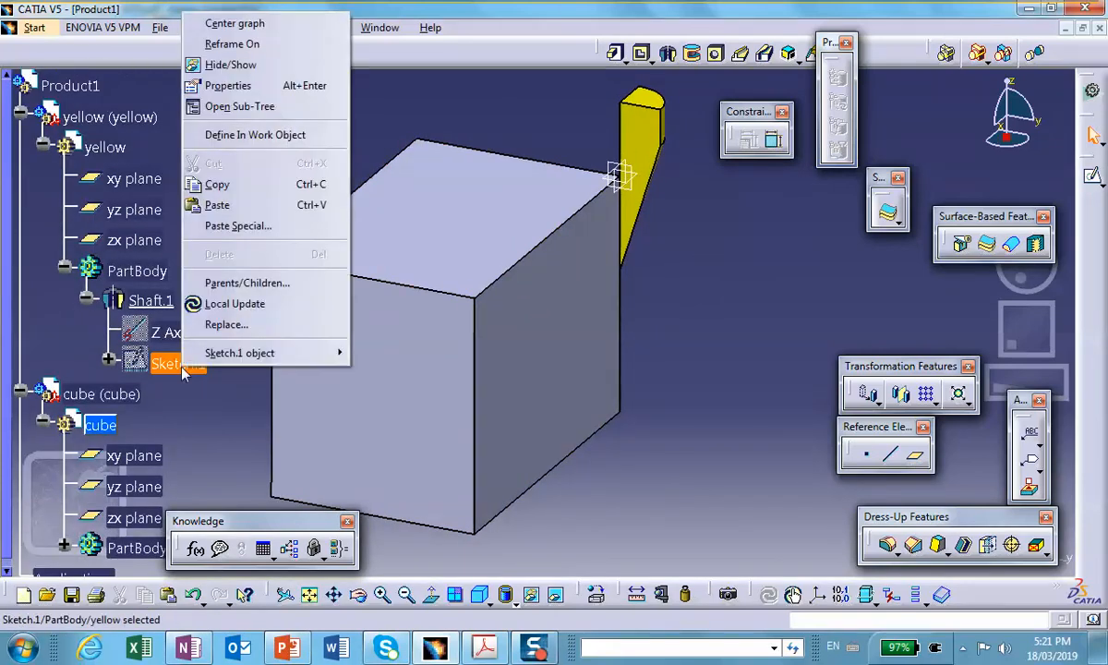
pyautogui.click(218, 186)
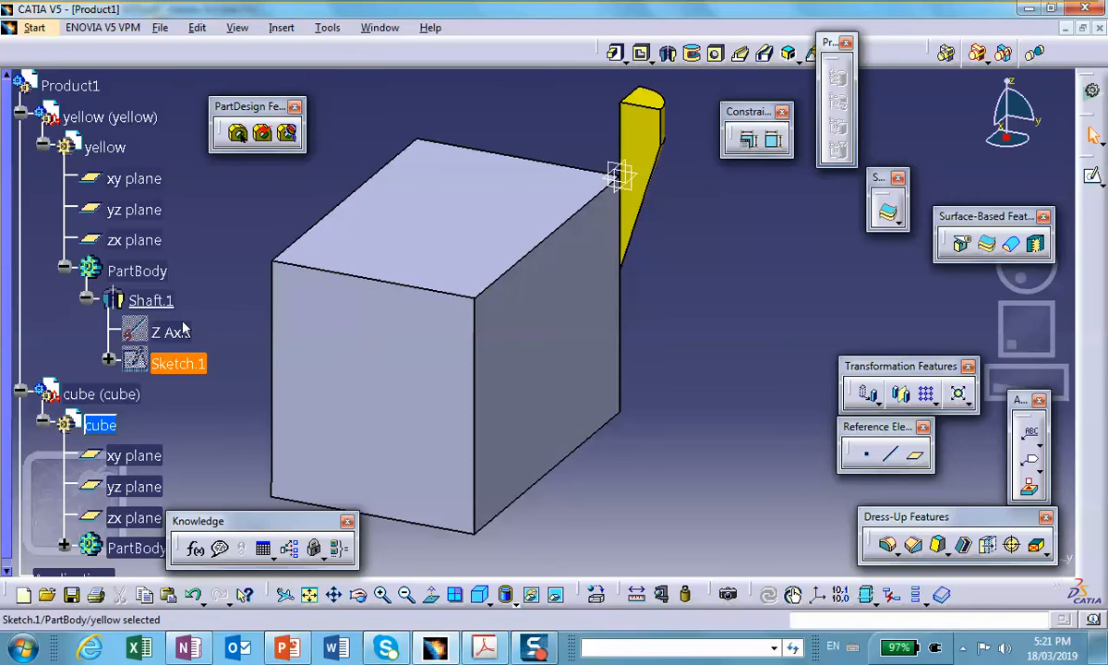
# Paste the copied sketch into the cube part with Paste Special, using the As Result With Link format.
pyautogui.scroll(-3, 170, 389)
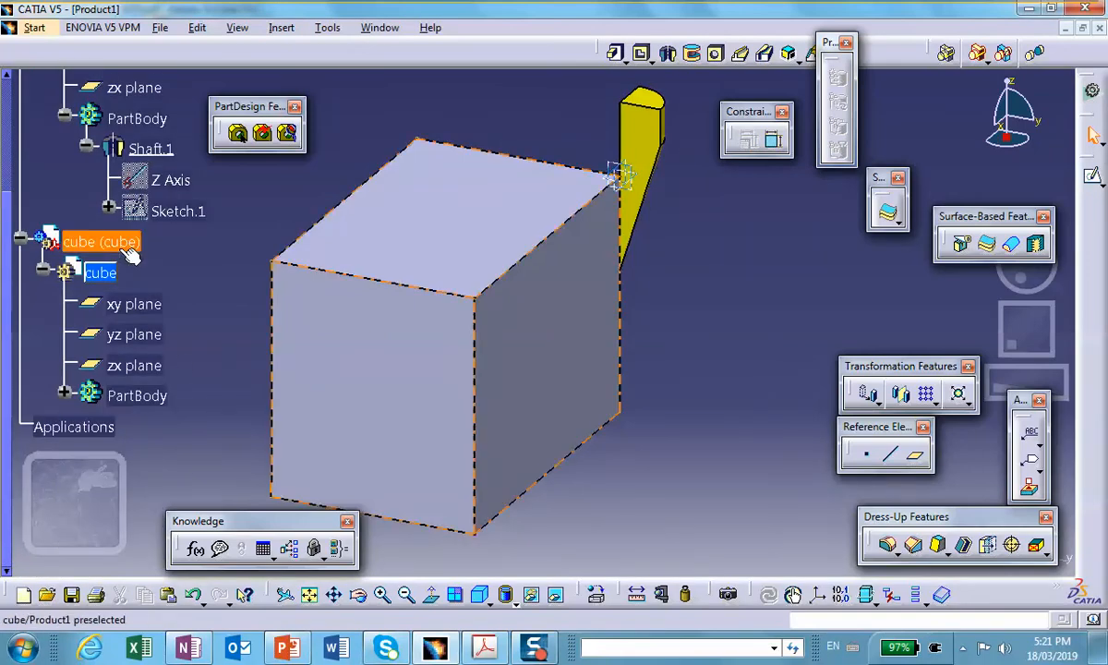
pyautogui.click(63, 392)
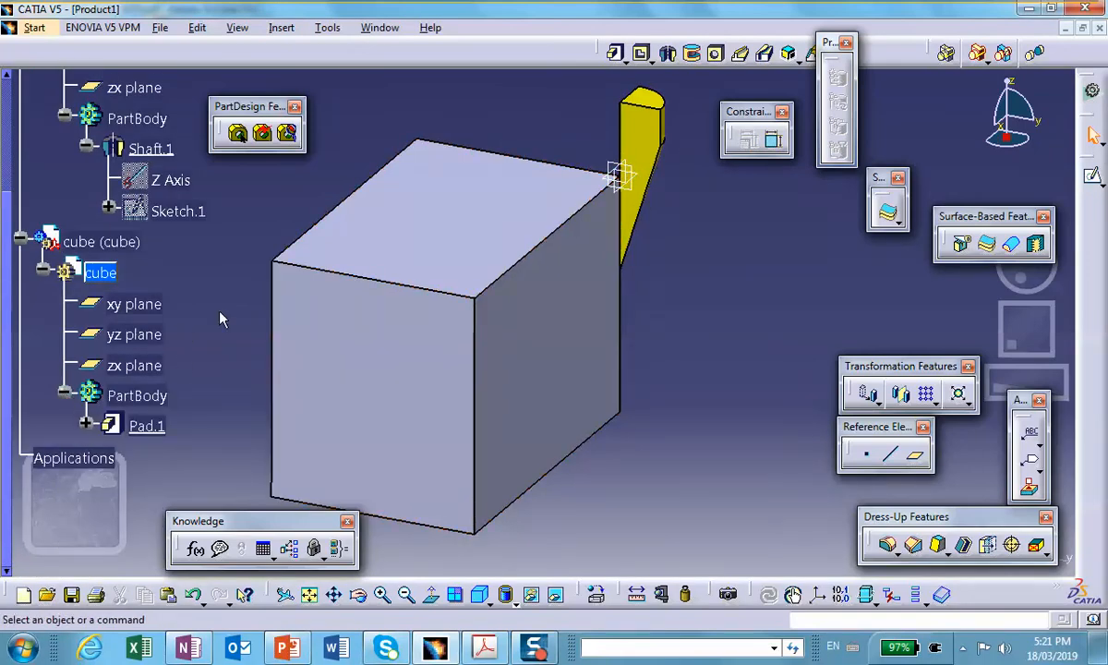
pyautogui.scroll(-2, 205, 291)
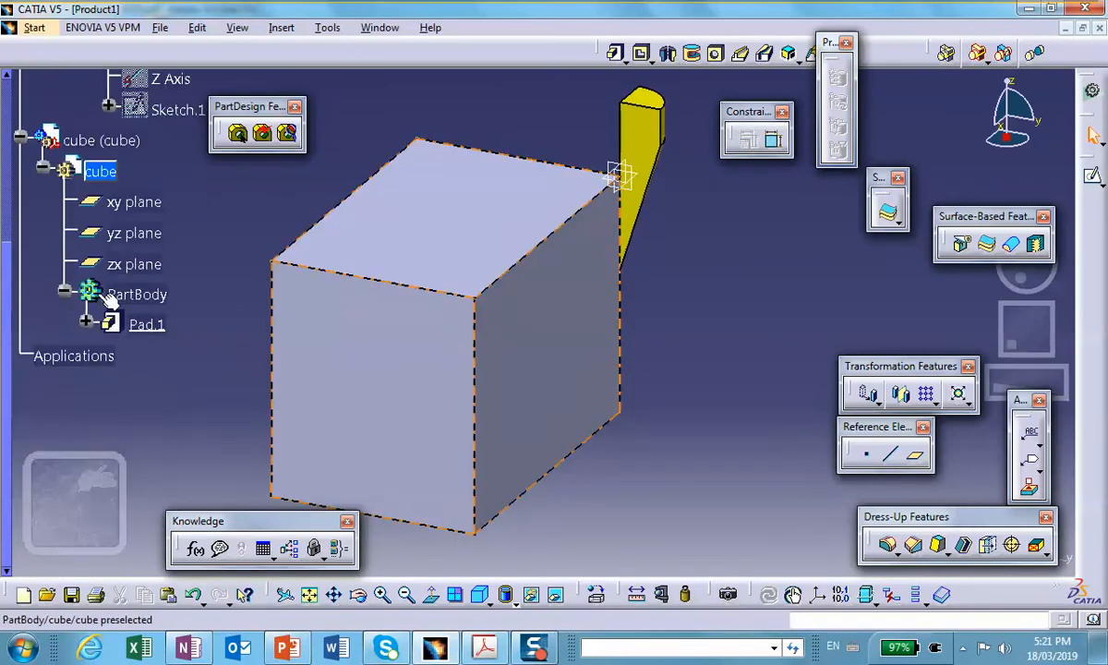
pyautogui.rightClick(105, 172)
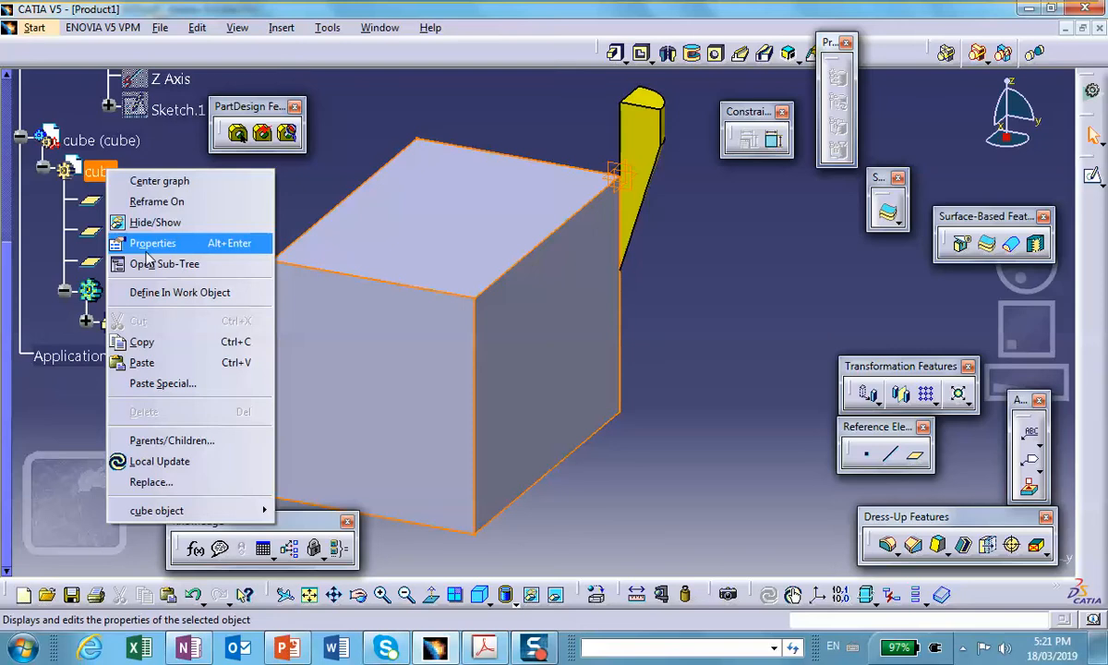
pyautogui.click(155, 383)
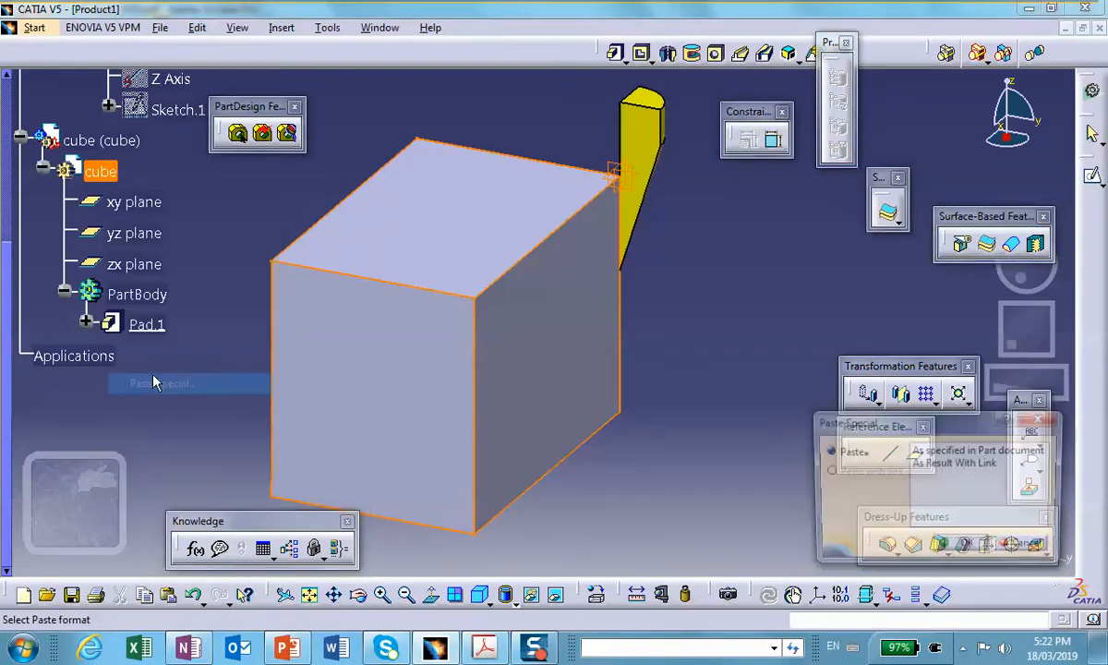
pyautogui.click(939, 465)
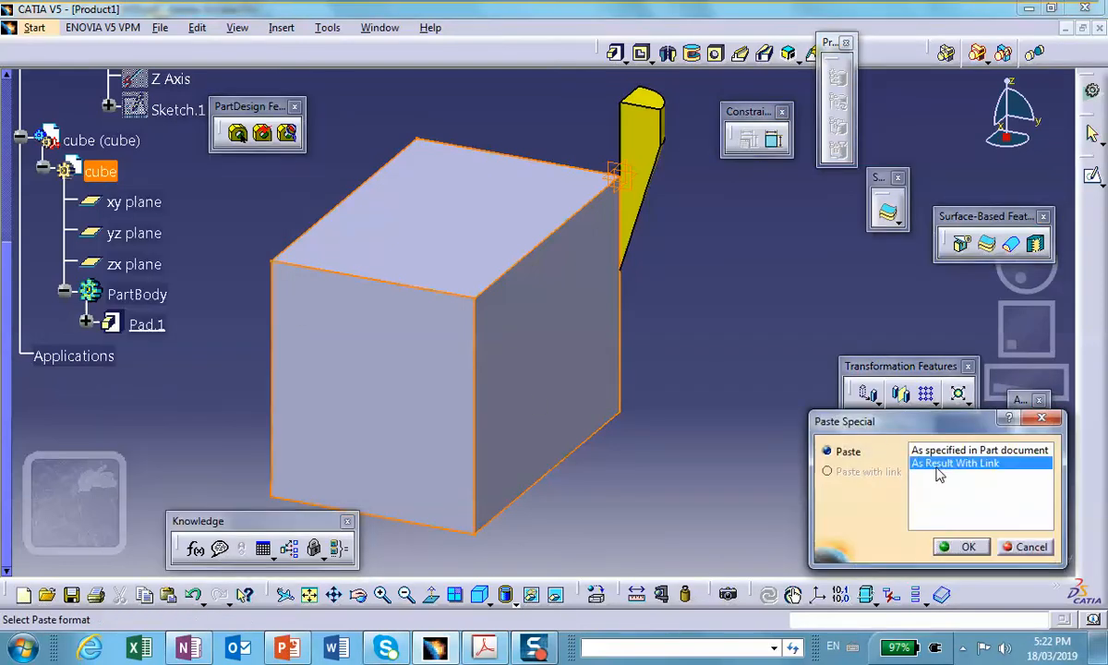
pyautogui.click(969, 548)
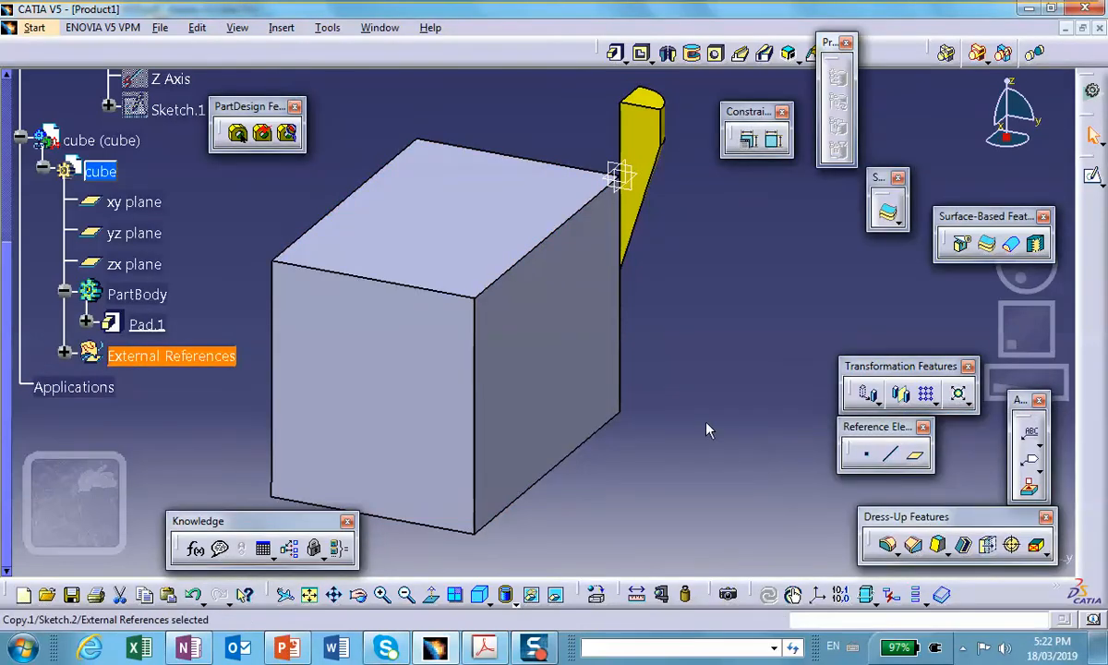
# Show the linked sketch under the cube's External References and hide the yellow part.
pyautogui.click(63, 351)
pyautogui.scroll(-2, 188, 381)
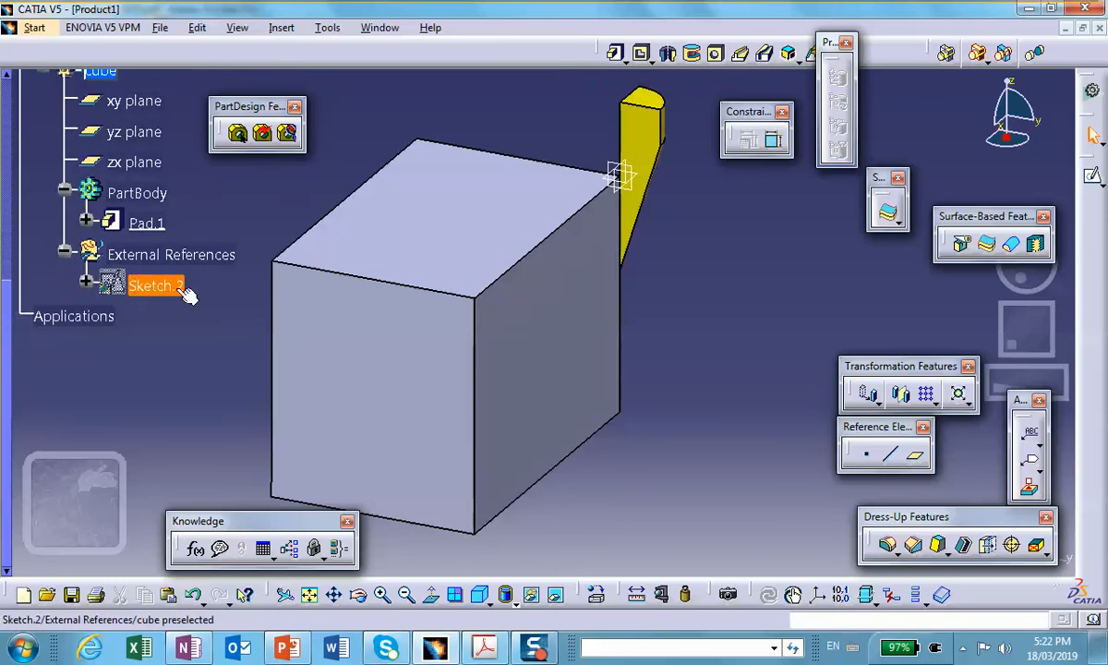
pyautogui.scroll(2, 174, 258)
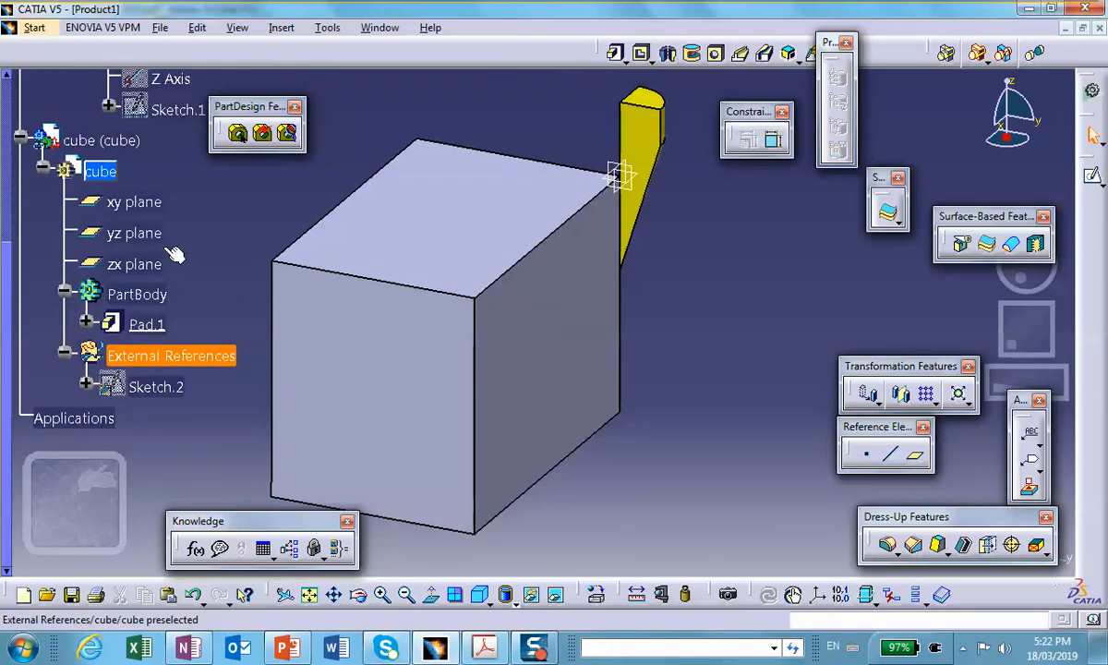
pyautogui.scroll(2, 180, 240)
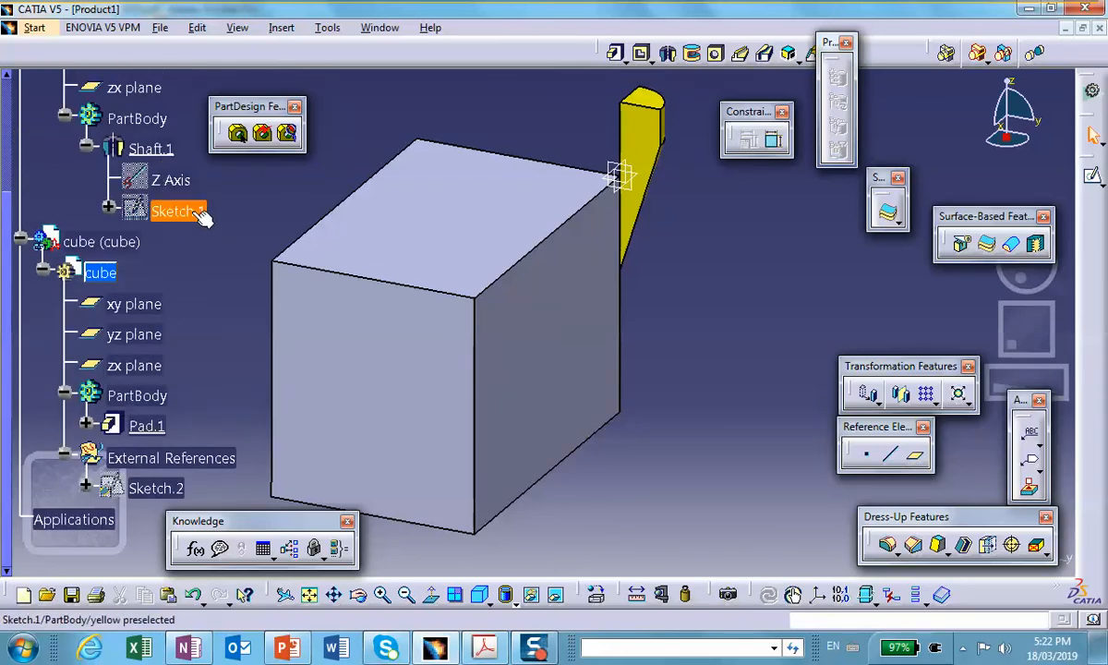
pyautogui.scroll(-2, 174, 270)
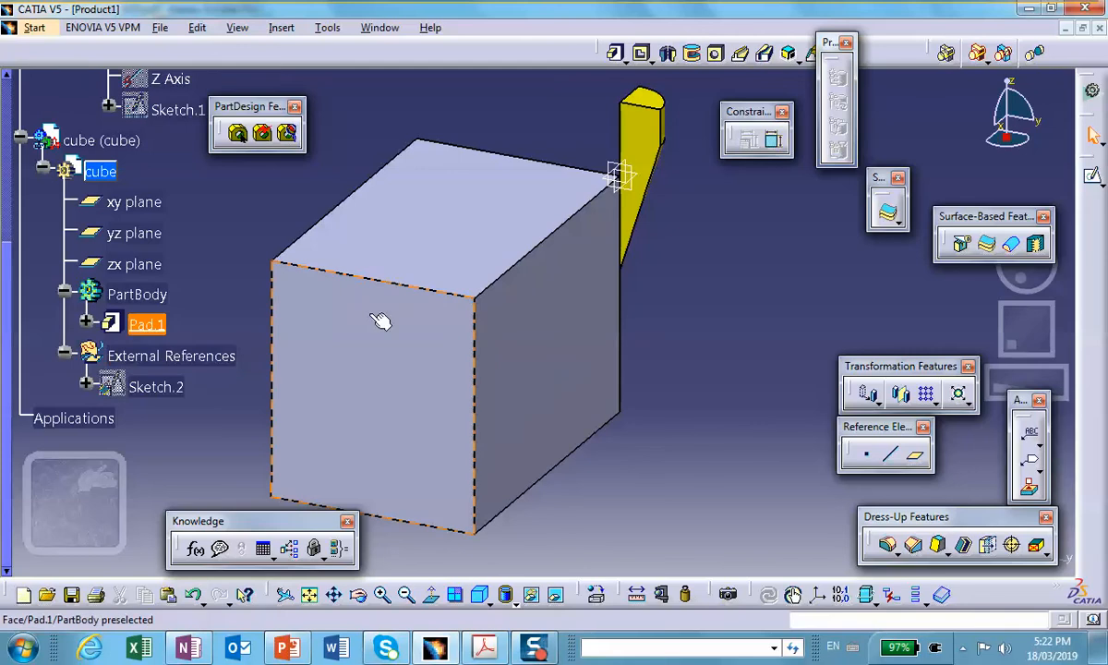
pyautogui.rightClick(183, 388)
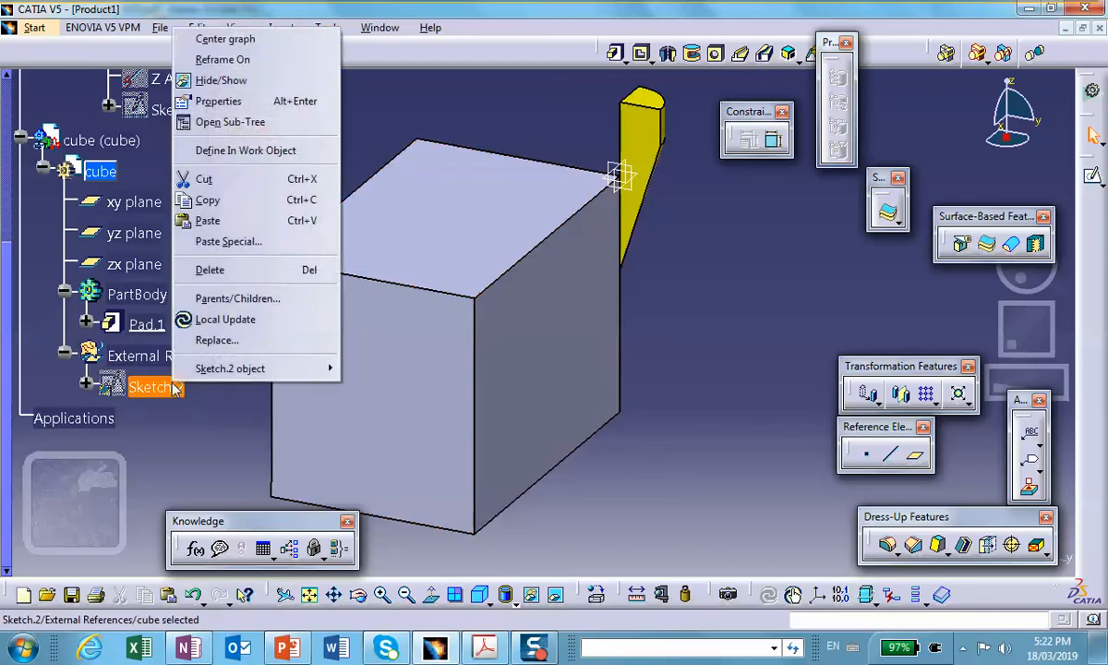
pyautogui.click(274, 81)
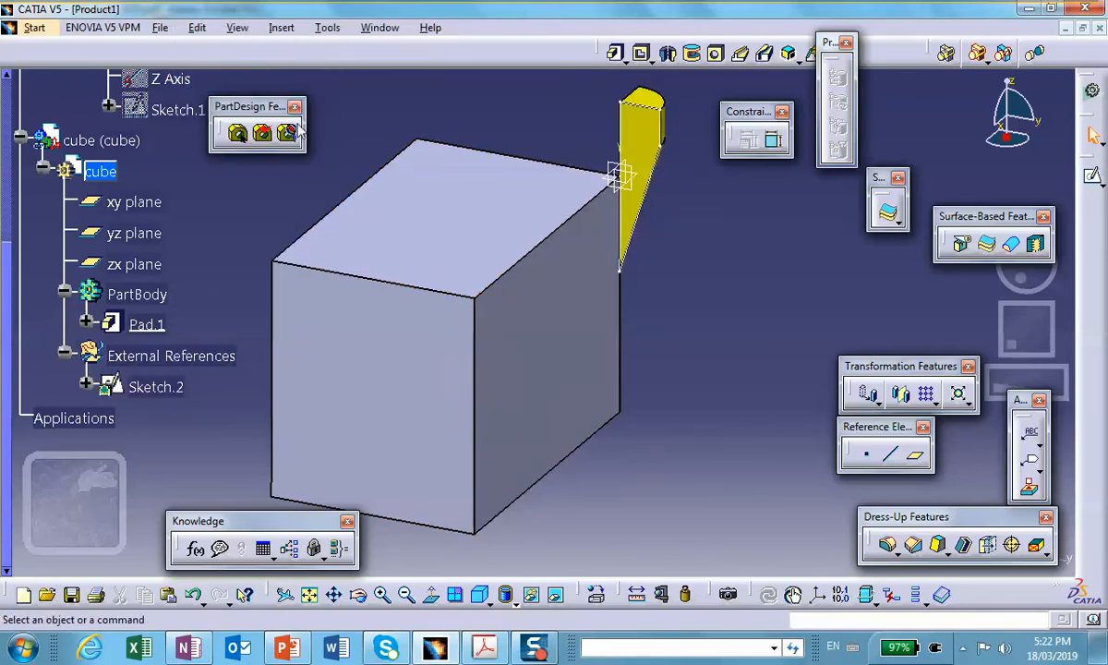
pyautogui.rightClick(638, 130)
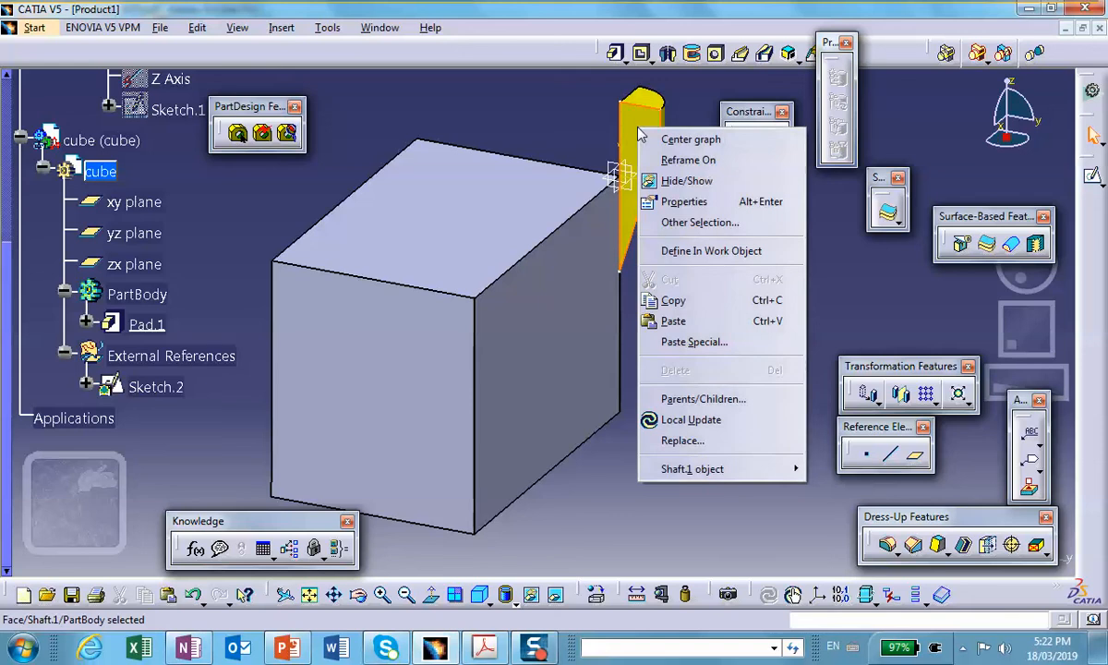
pyautogui.click(647, 181)
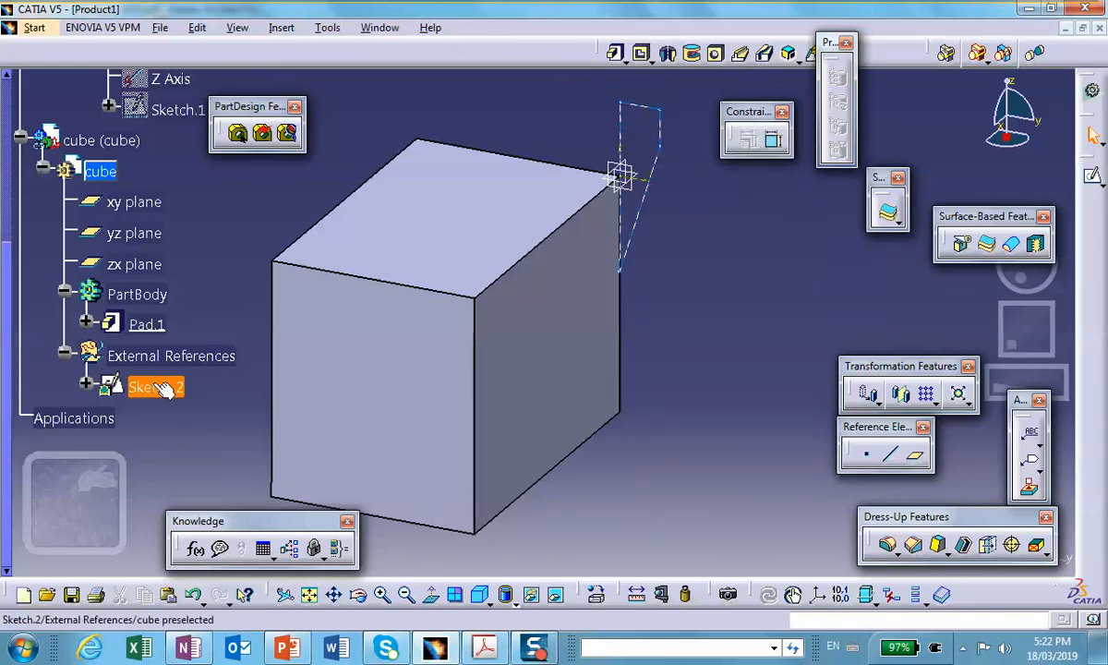
# Change the linked sketch's support to Positioned type, referencing the cube's end face opposite the origin, with implicit origin and orientation.
pyautogui.scroll(-5, 152, 379)
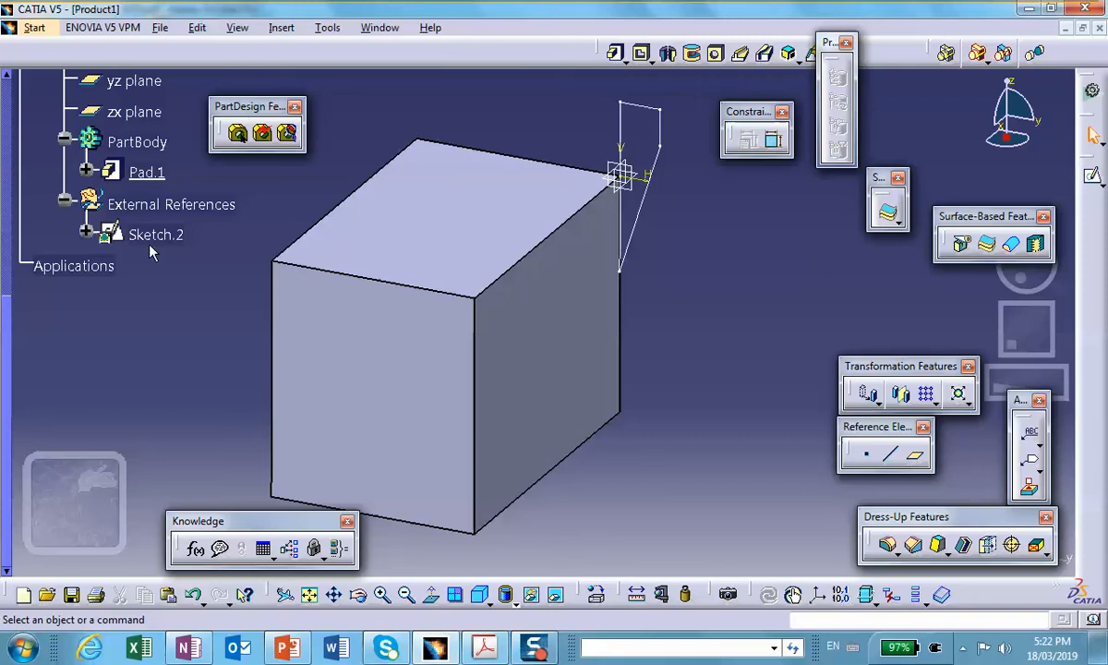
pyautogui.click(86, 231)
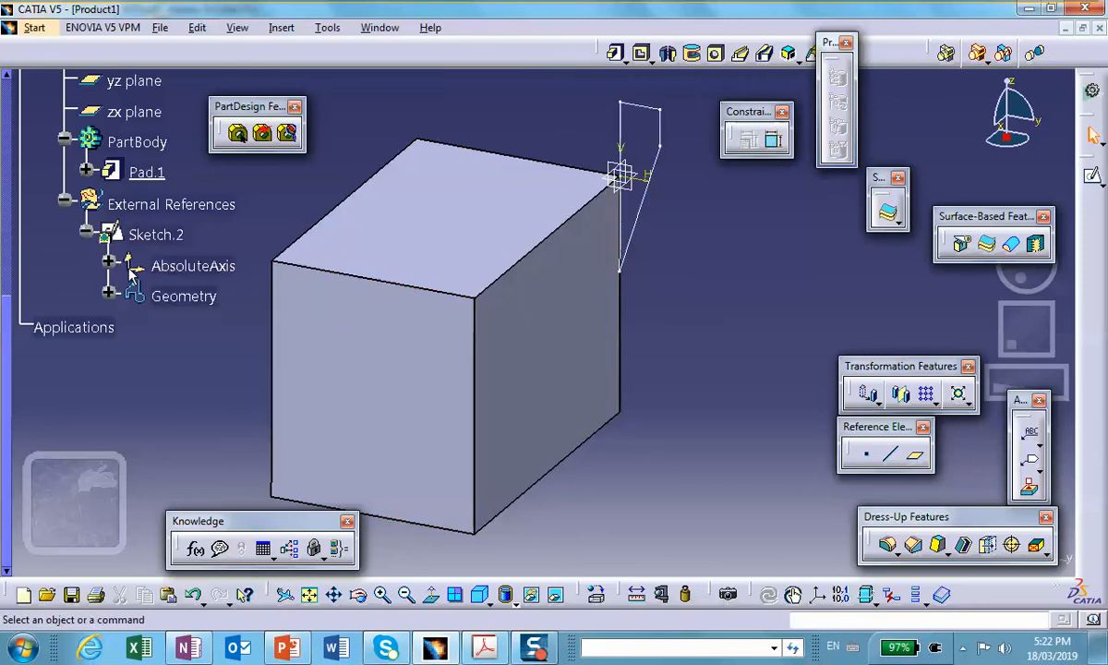
pyautogui.rightClick(146, 237)
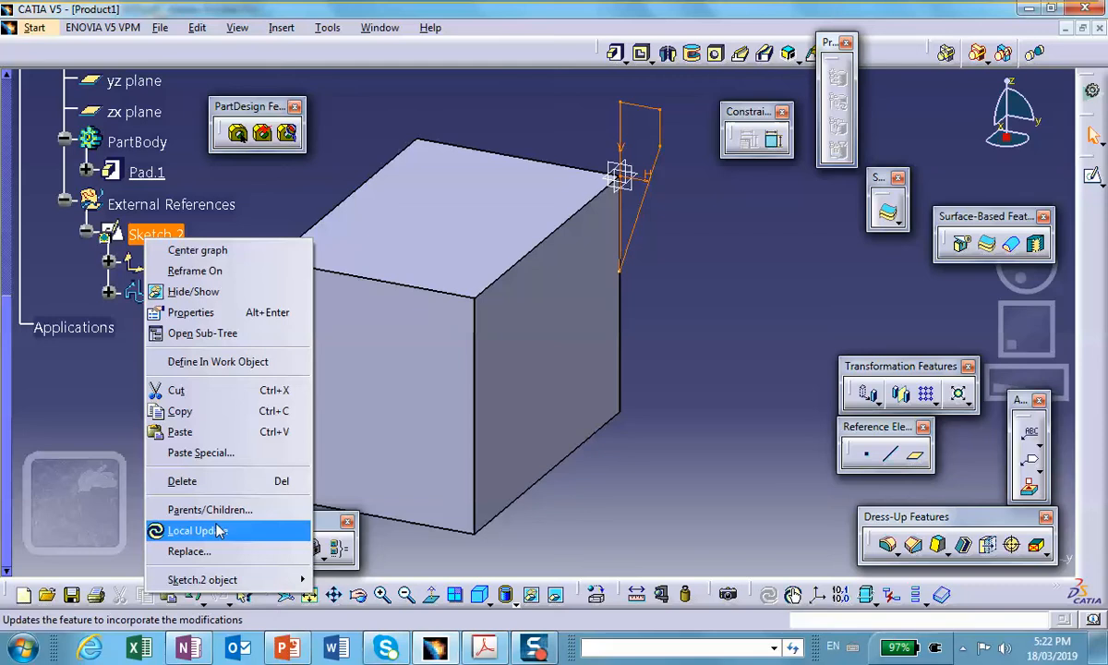
pyautogui.moveTo(225, 579)
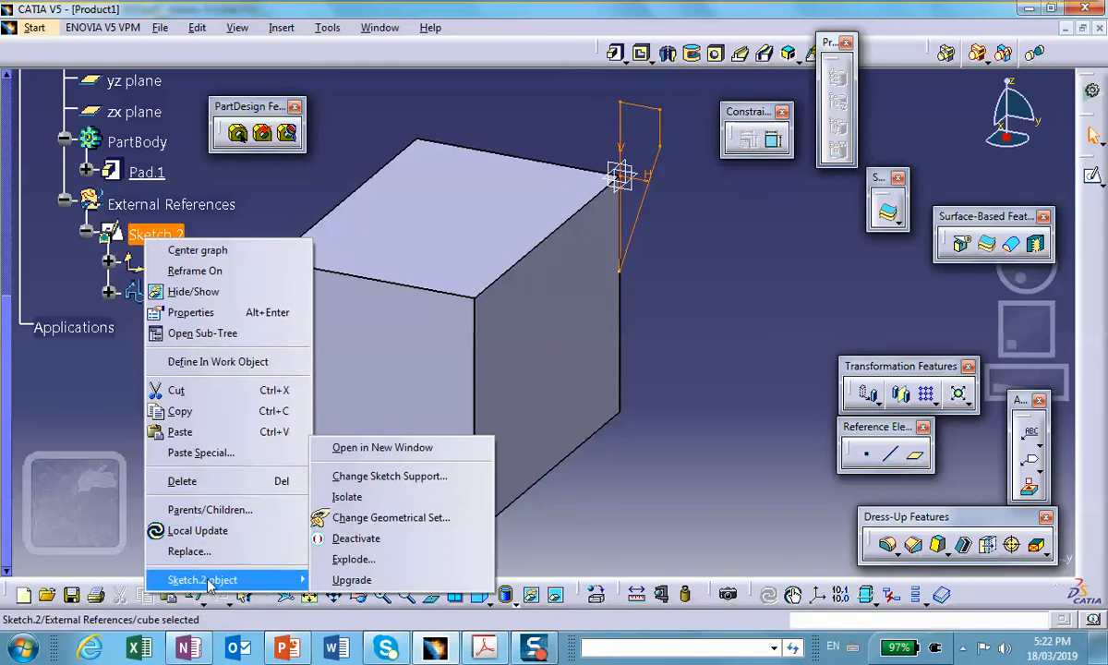
pyautogui.click(380, 476)
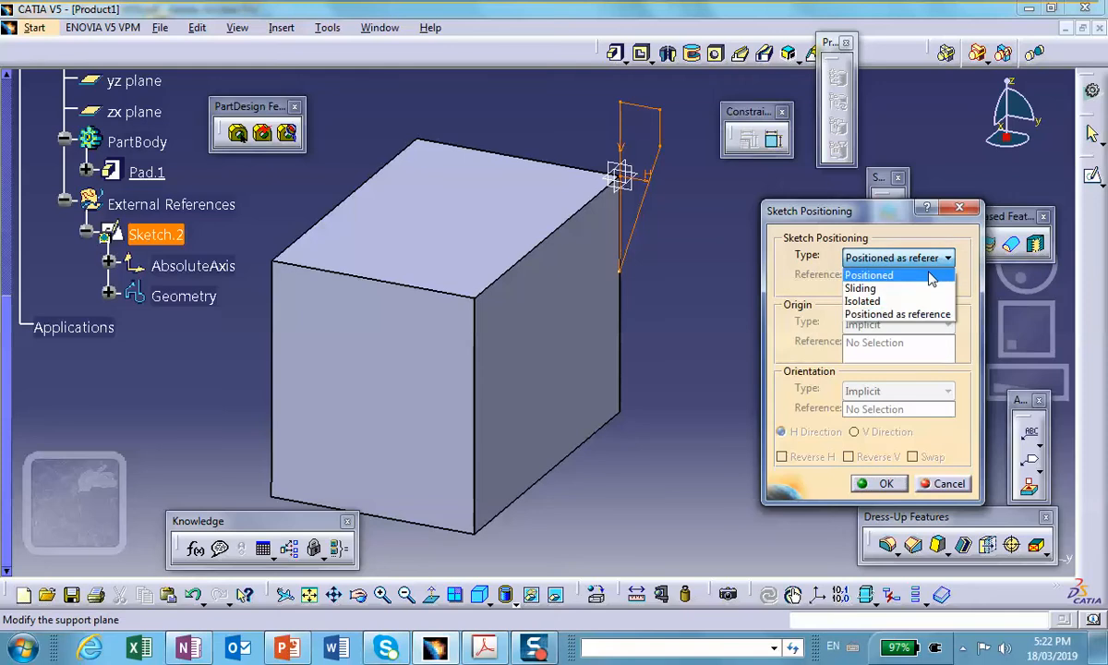
pyautogui.click(931, 279)
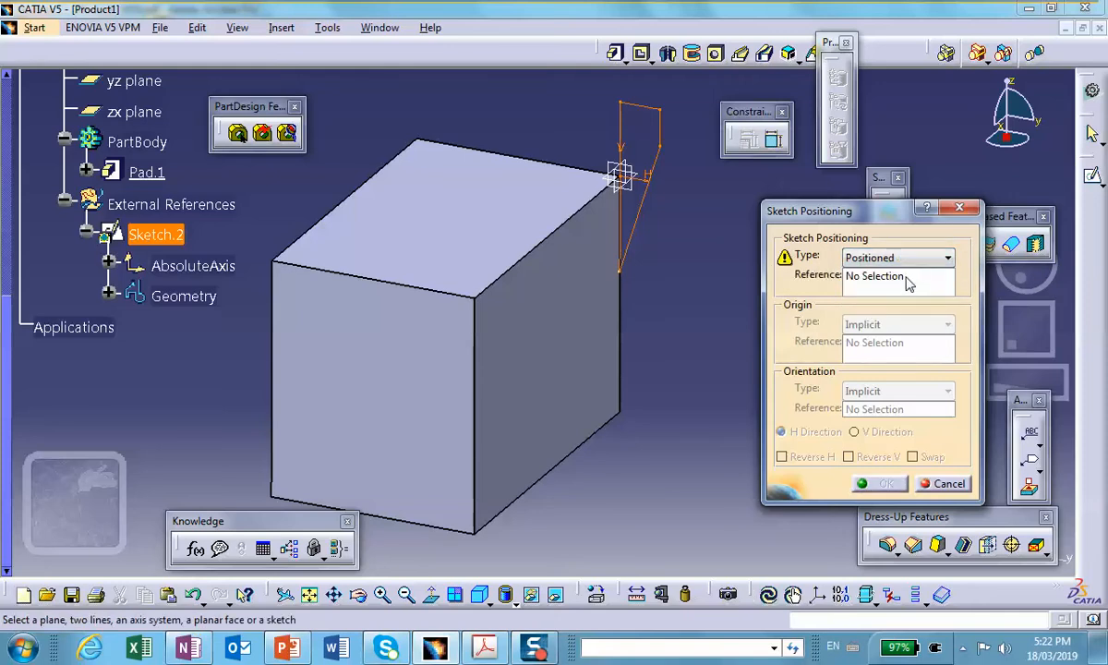
pyautogui.click(414, 376)
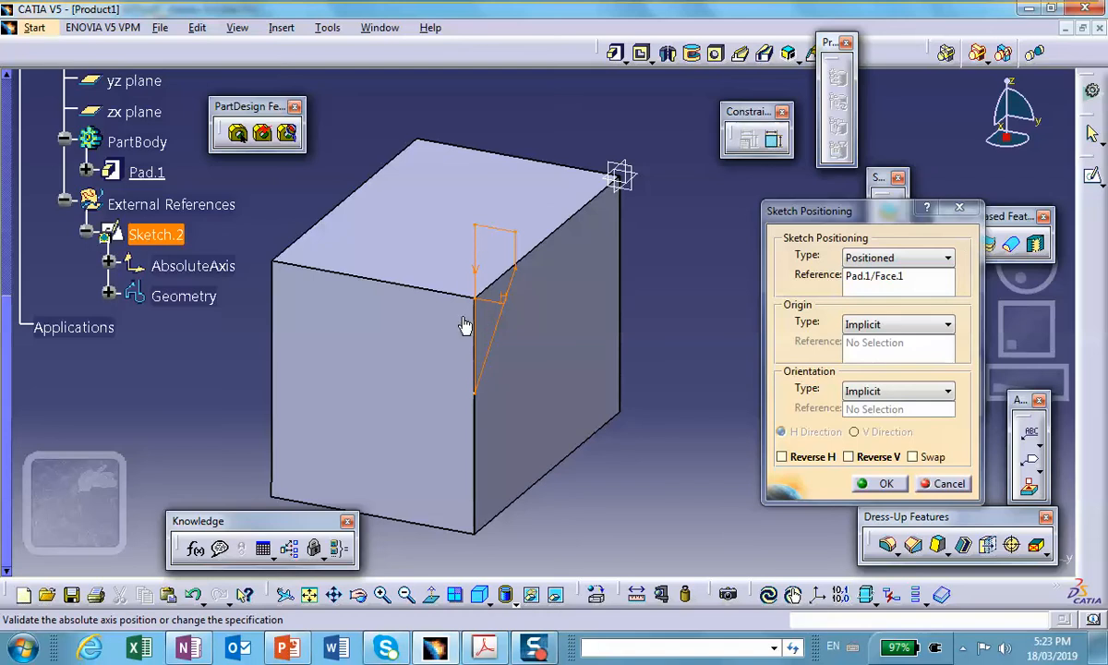
pyautogui.click(885, 485)
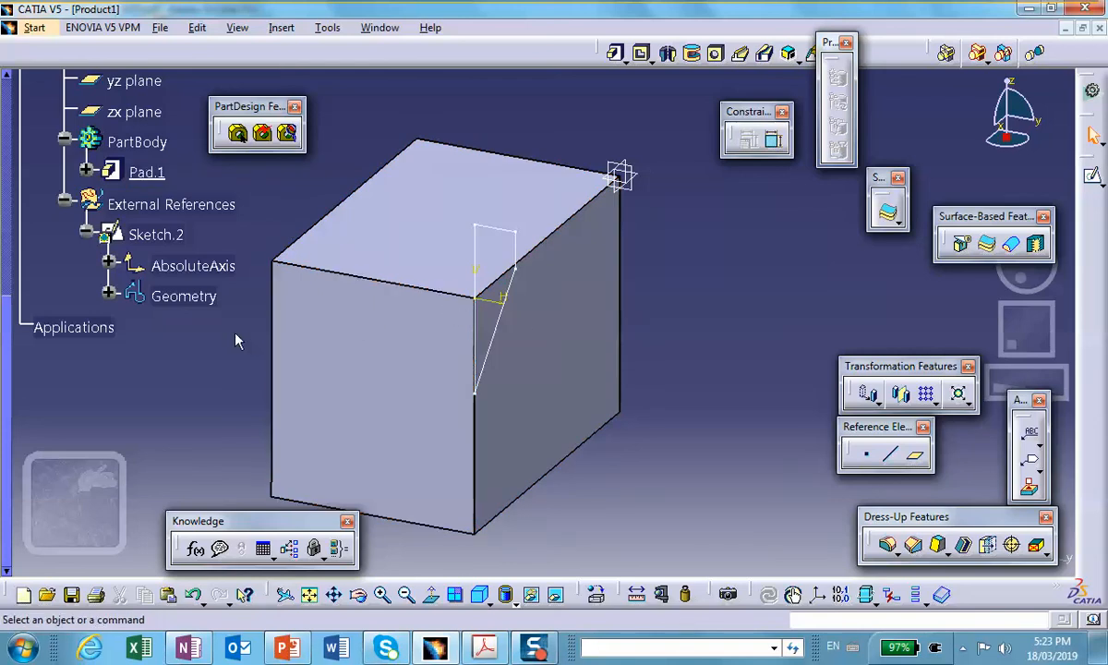
# Open the yellow part's Sketch.1 for editing.
pyautogui.scroll(3, 237, 340)
pyautogui.scroll(3, 203, 300)
pyautogui.doubleClick(178, 211)
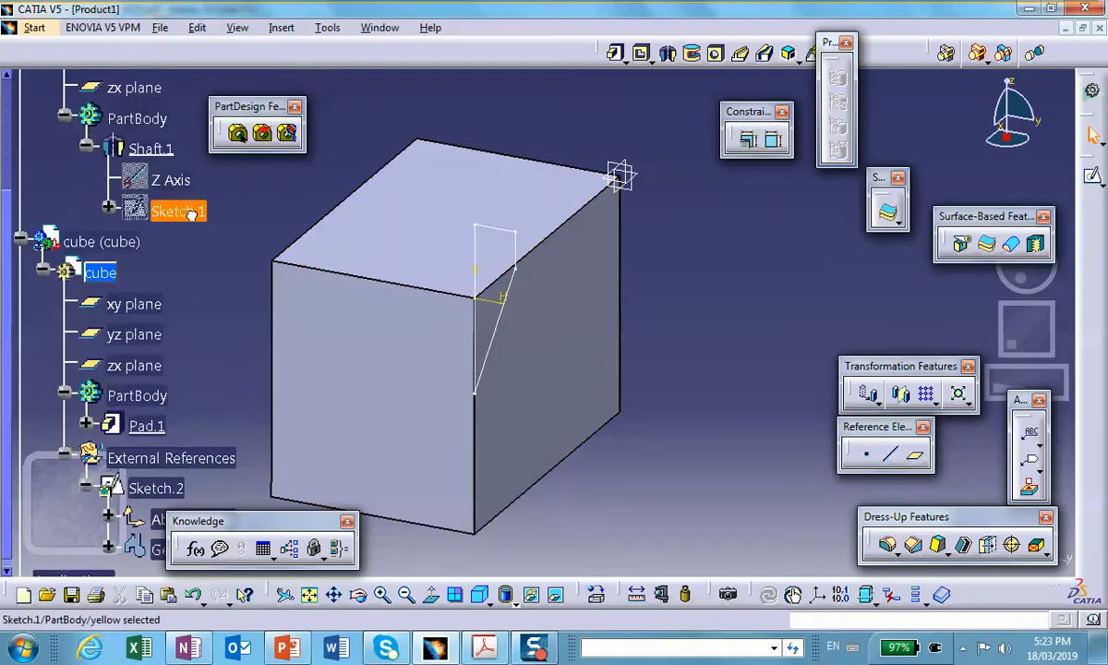
pyautogui.moveTo(503, 302)
pyautogui.mouseDown(button='middle')
pyautogui.moveTo(450, 453)
pyautogui.moveTo(419, 481)
pyautogui.mouseUp(button='middle')
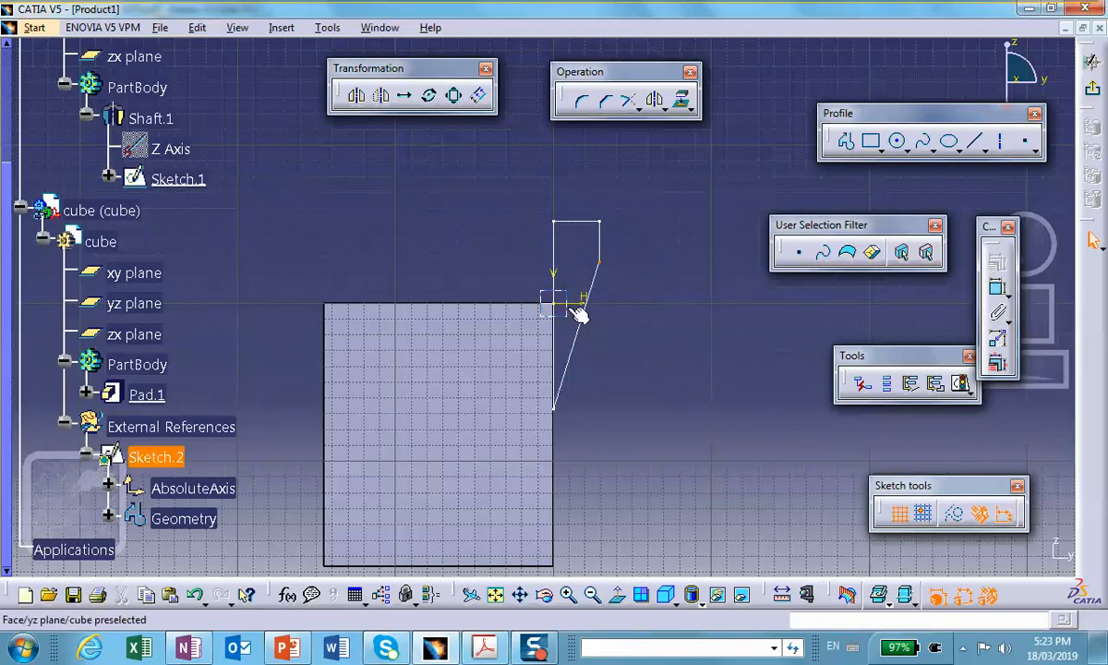
pyautogui.click(600, 263)
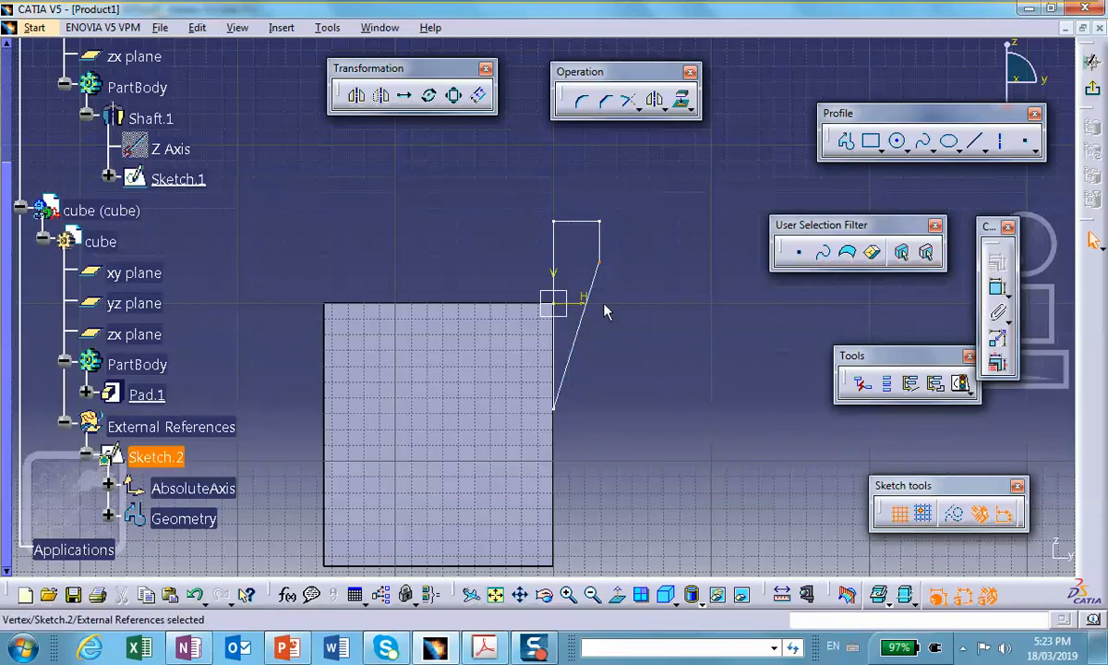
pyautogui.keyDown('ctrl'); pyautogui.click(583, 298); pyautogui.keyUp('ctrl')
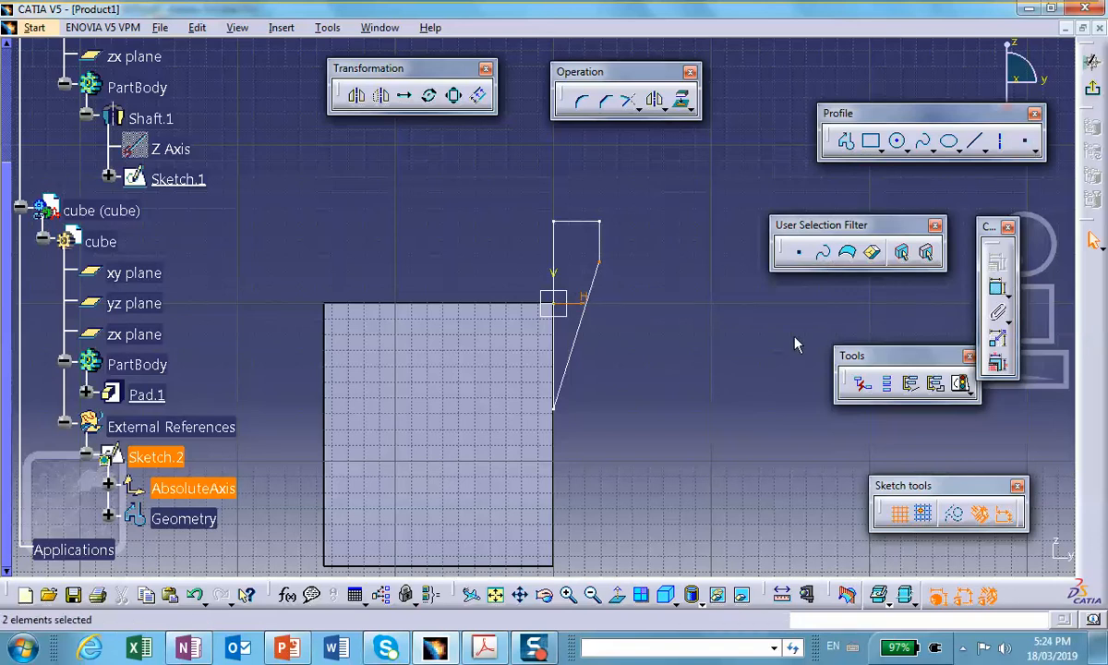
pyautogui.click(680, 310)
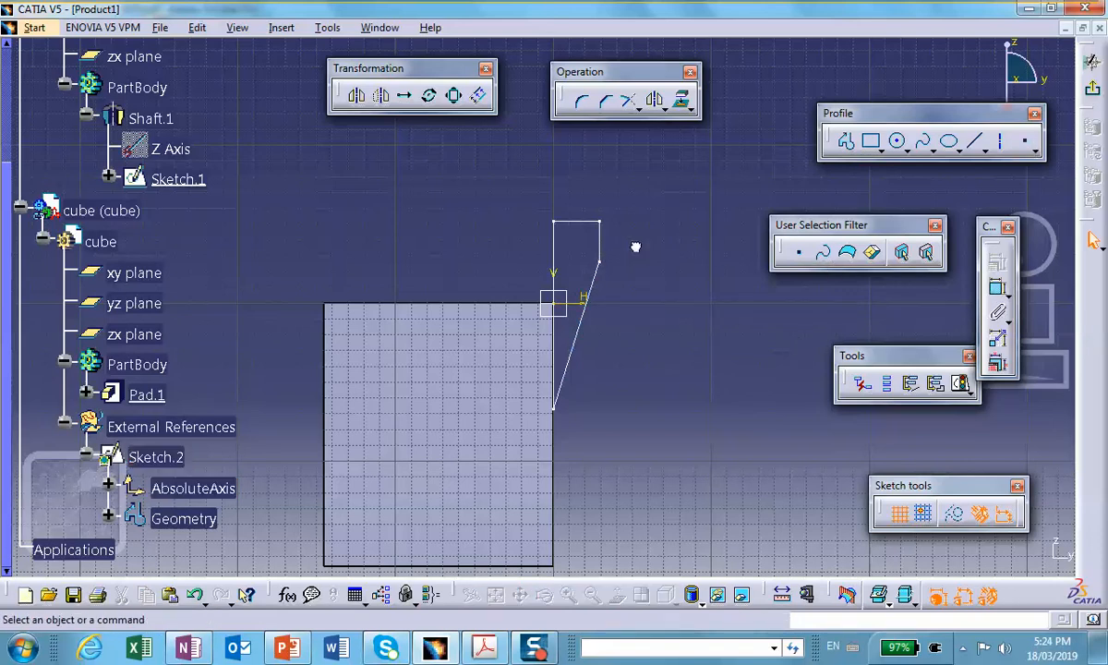
# Hide the cube part while the yellow part's sketch is being edited.
pyautogui.rightClick(515, 336)
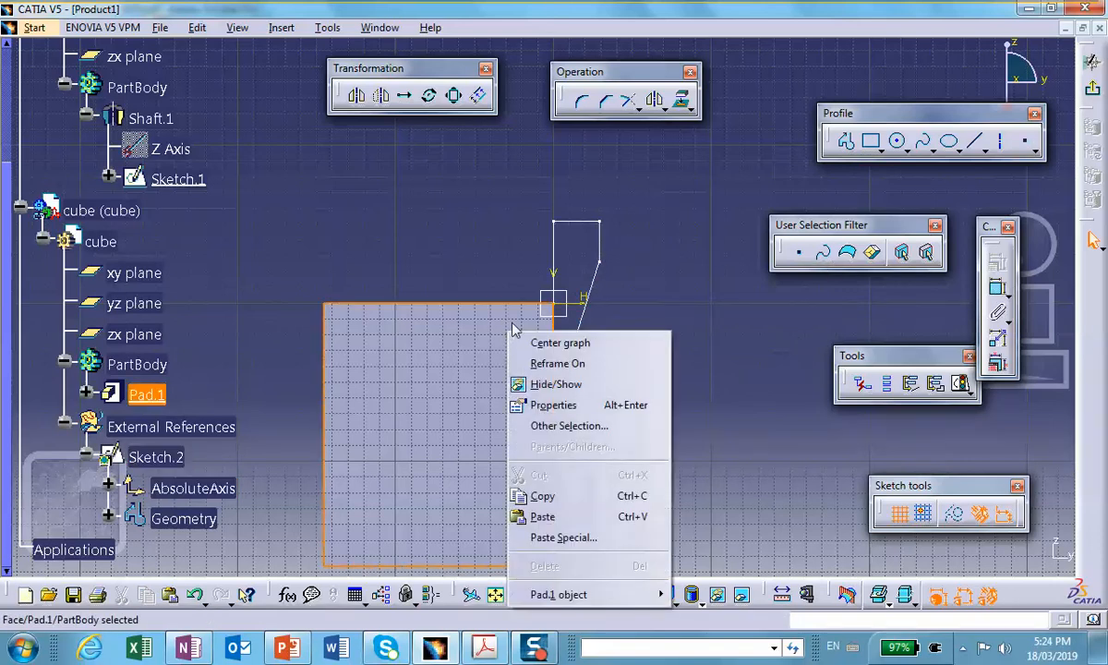
pyautogui.click(545, 382)
pyautogui.scroll(3, 259, 305)
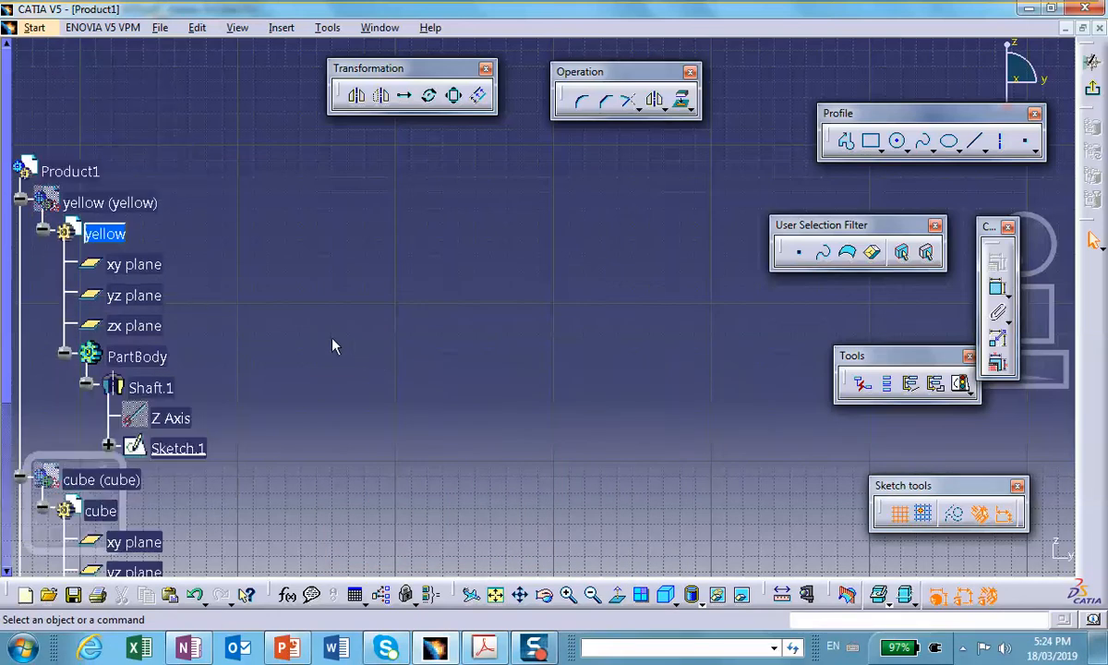
# Show the yellow part again in the open sketch and check the sketch's solving status.
pyautogui.rightClick(81, 200)
pyautogui.click(123, 252)
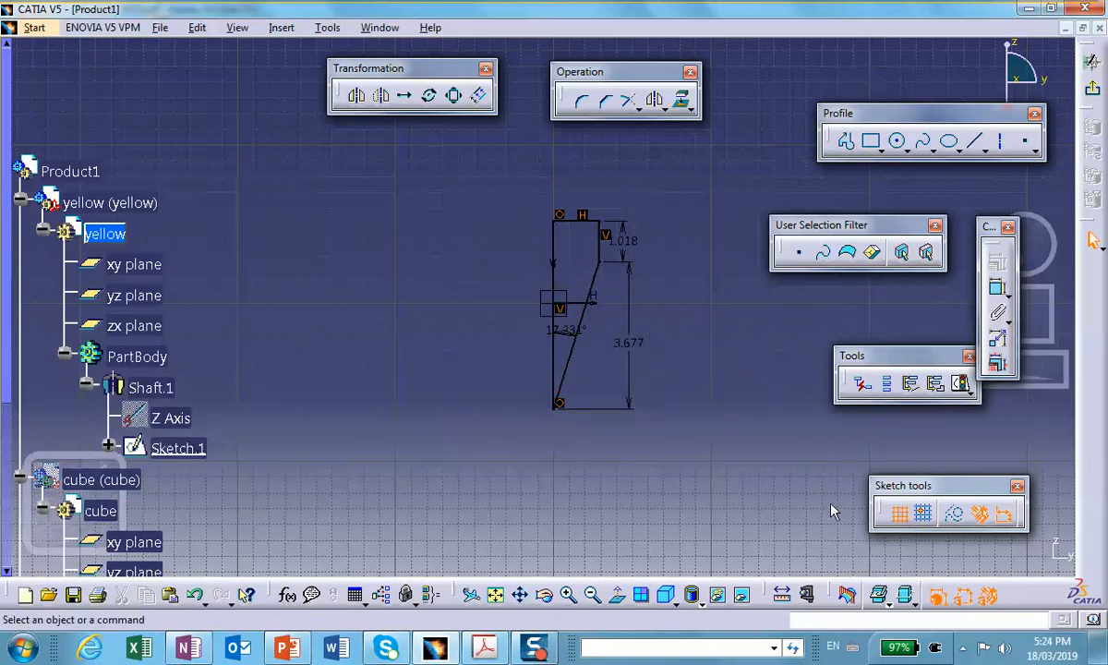
pyautogui.click(960, 384)
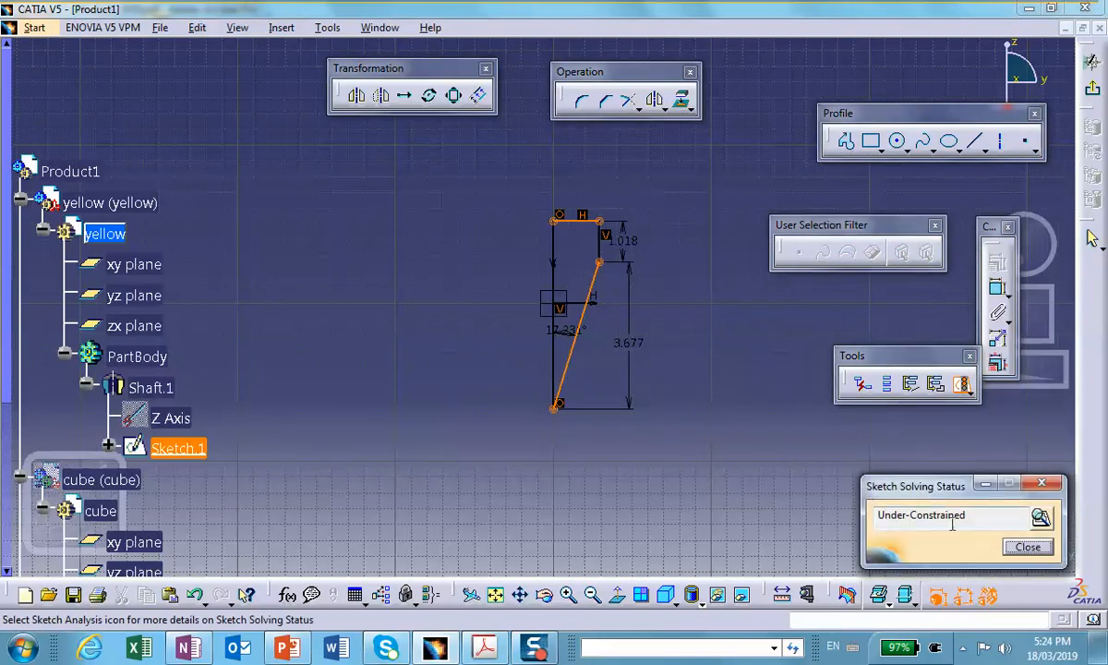
pyautogui.click(1028, 548)
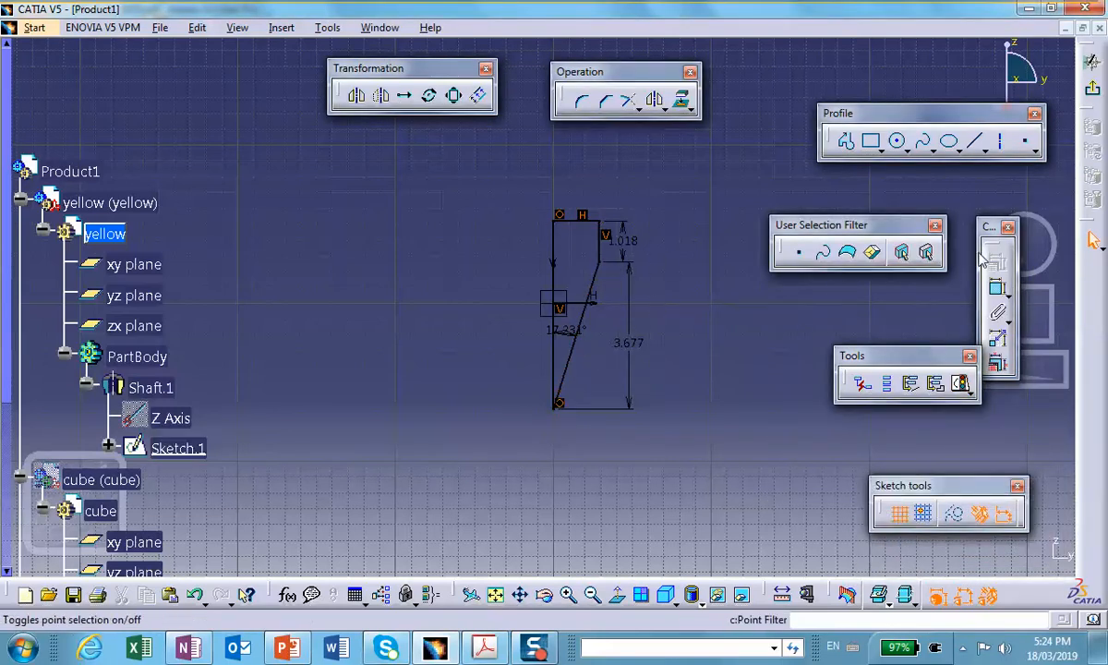
# Constrain the profile corner between the short vertical side and the slanted line coincident with the sketch's H axis, and exit the sketch.
pyautogui.click(599, 263)
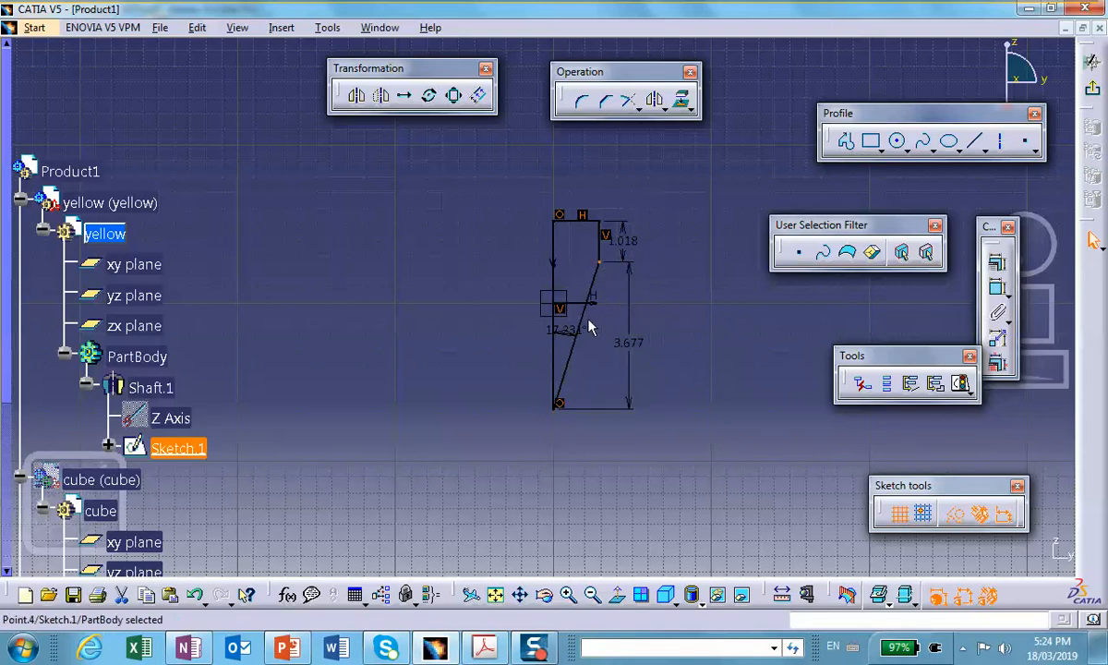
pyautogui.keyDown('ctrl'); pyautogui.click(581, 302); pyautogui.keyUp('ctrl')
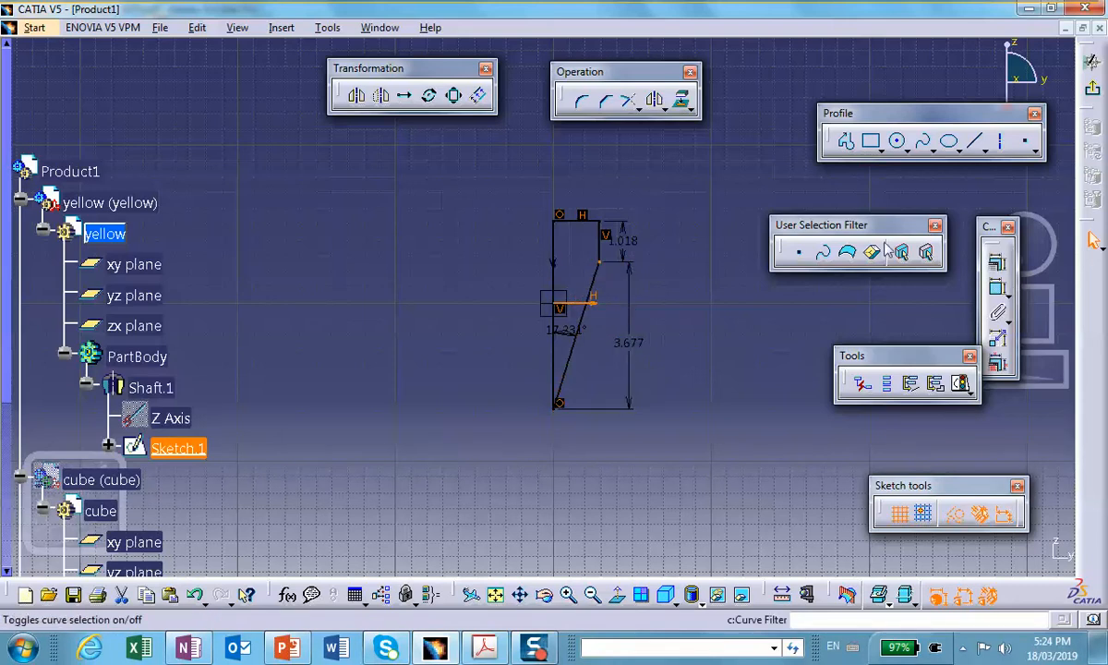
pyautogui.click(997, 266)
pyautogui.click(979, 384)
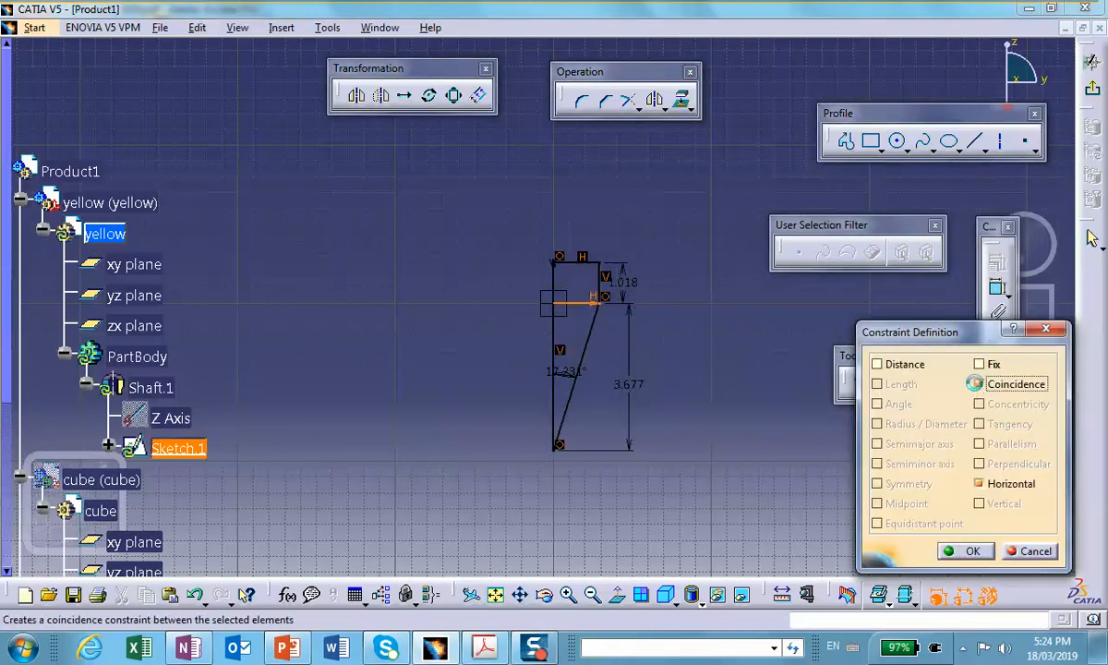
pyautogui.click(966, 551)
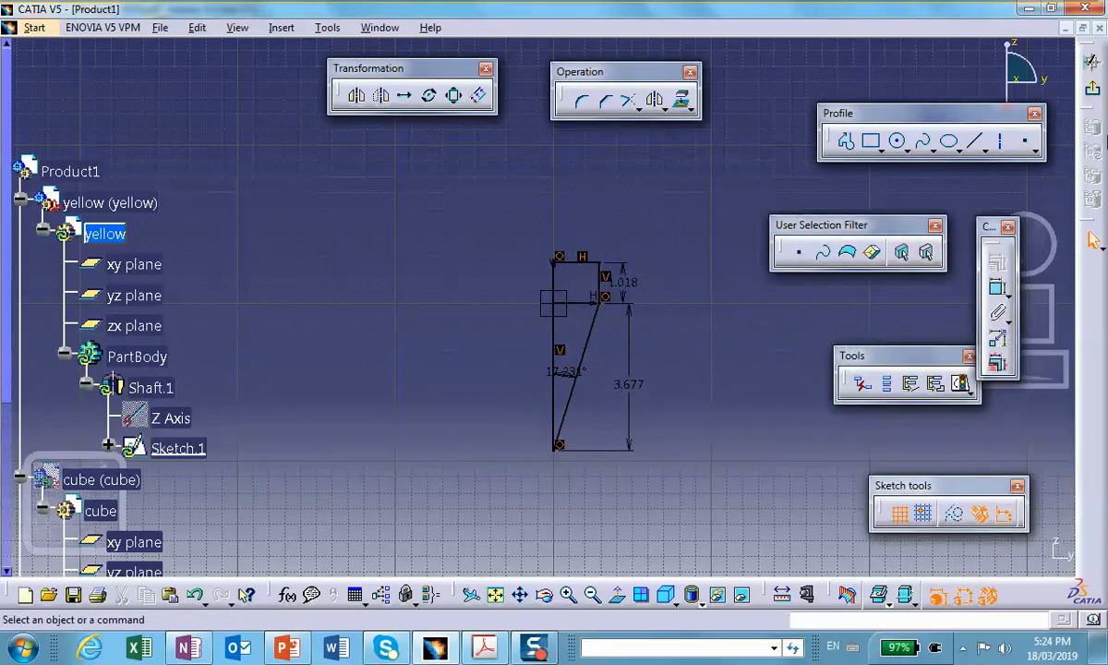
pyautogui.click(1092, 88)
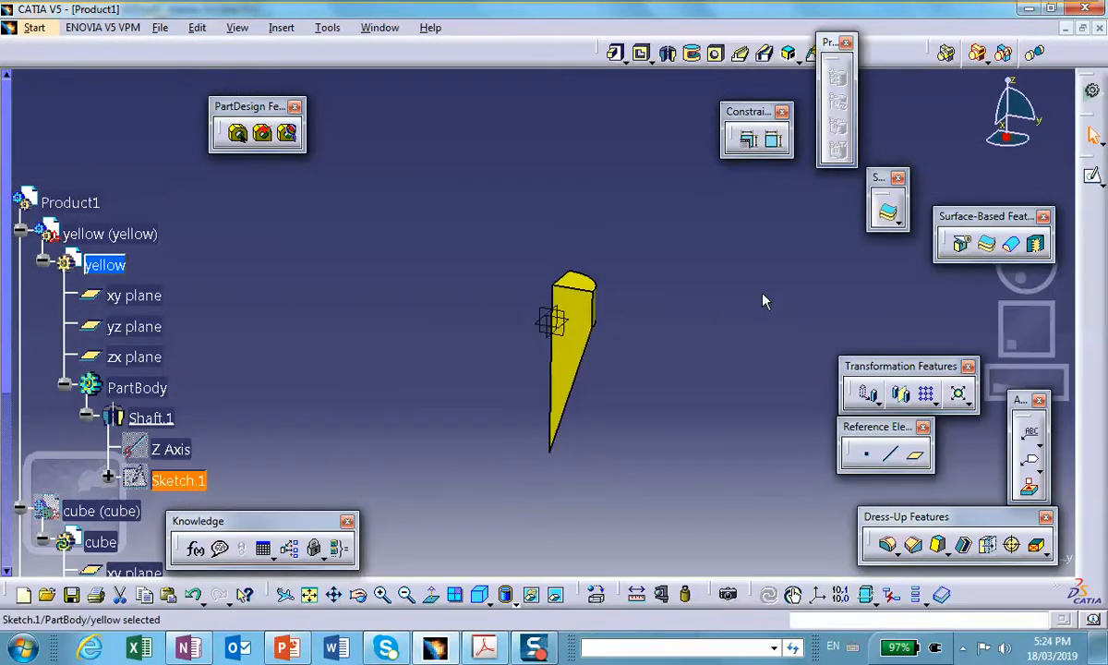
# Show the hidden cube part again in the assembly.
pyautogui.click(281, 255)
pyautogui.scroll(-6, 282, 257)
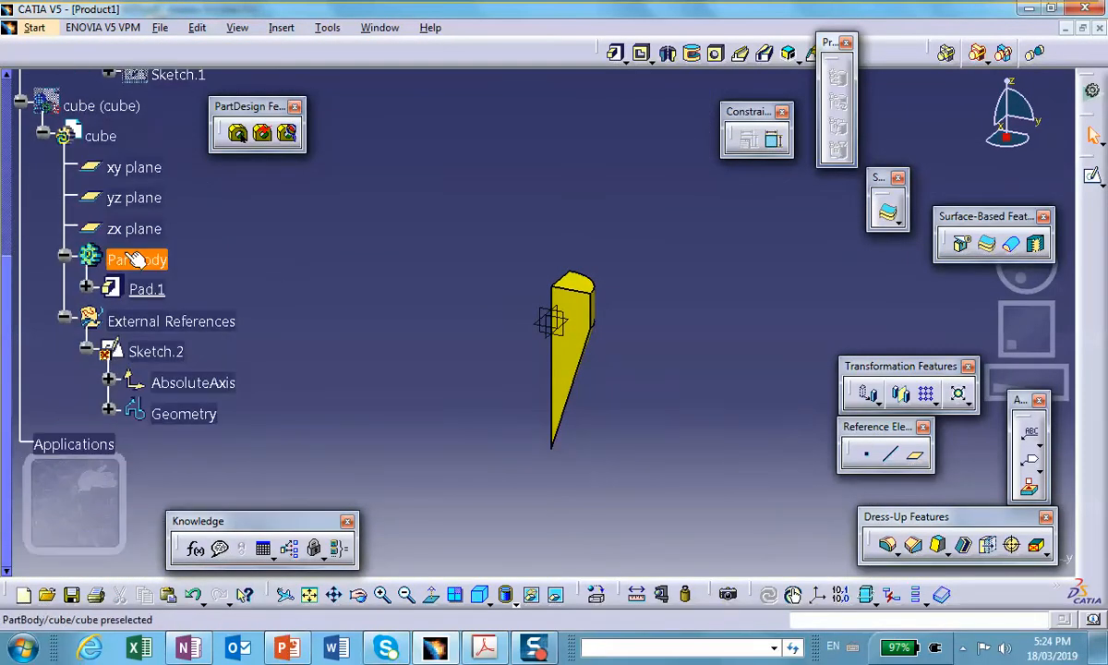
pyautogui.click(97, 106)
pyautogui.rightClick(94, 109)
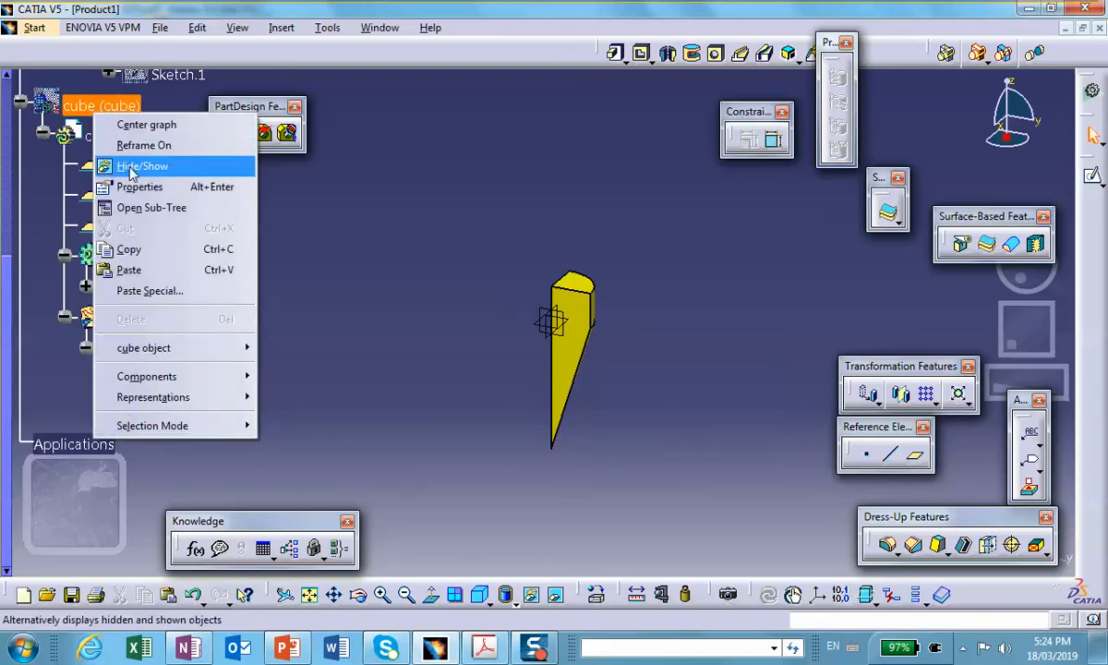
pyautogui.click(139, 166)
pyautogui.moveTo(453, 383); pyautogui.dragTo(415, 389, button='middle')
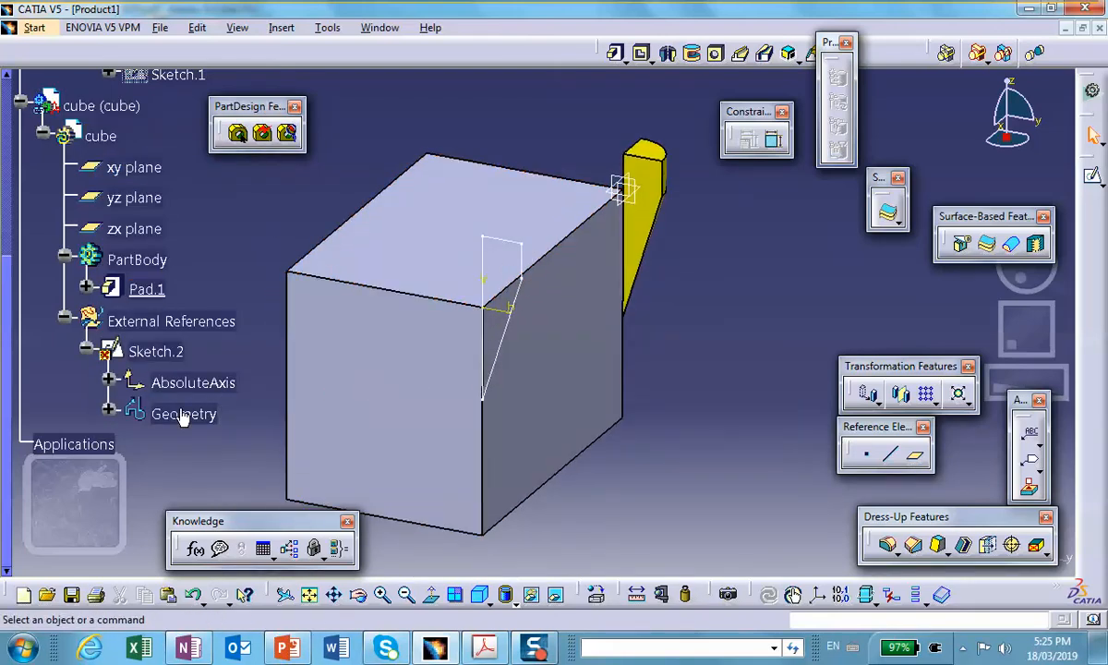
# Activate the cube part and locally update its linked Sketch.2 under External References.
pyautogui.click(147, 351)
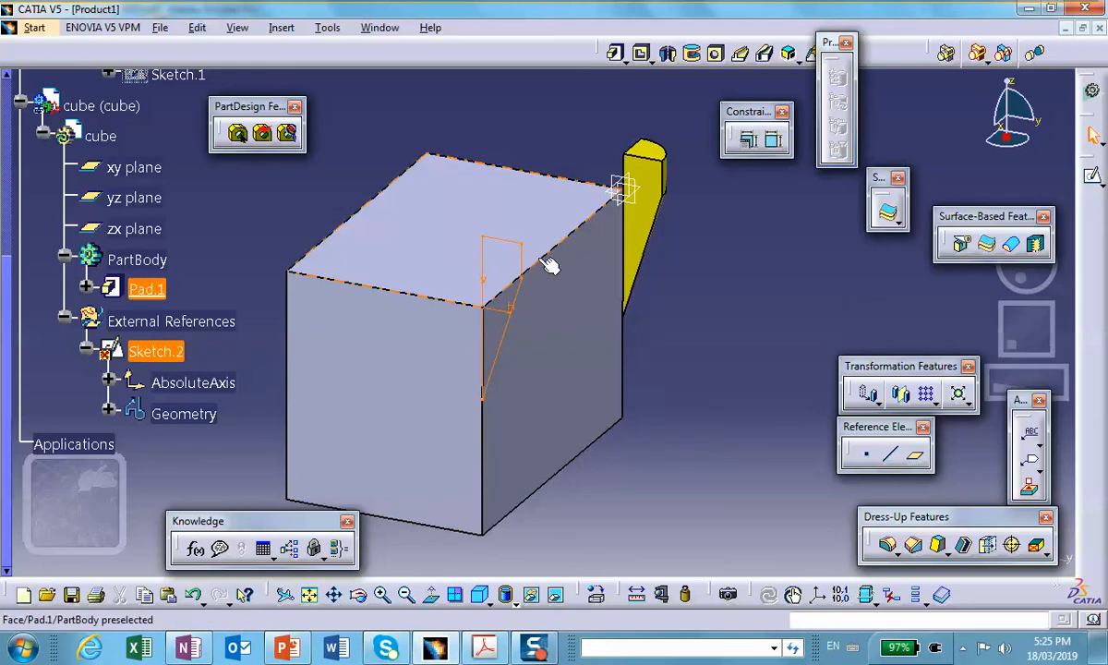
pyautogui.doubleClick(152, 352)
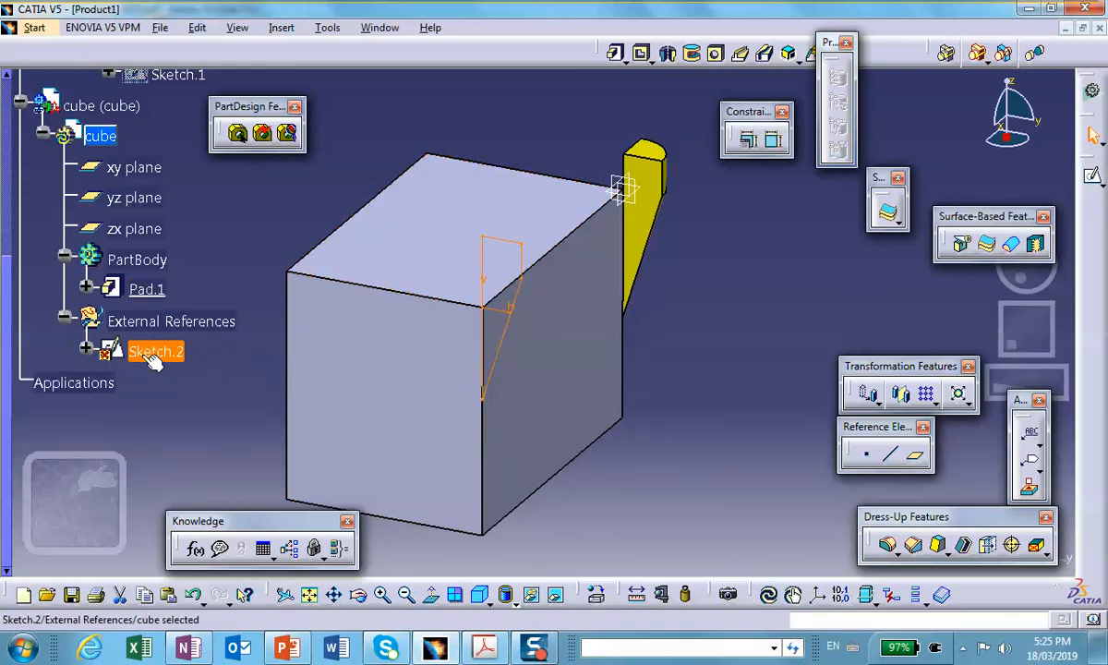
pyautogui.rightClick(155, 354)
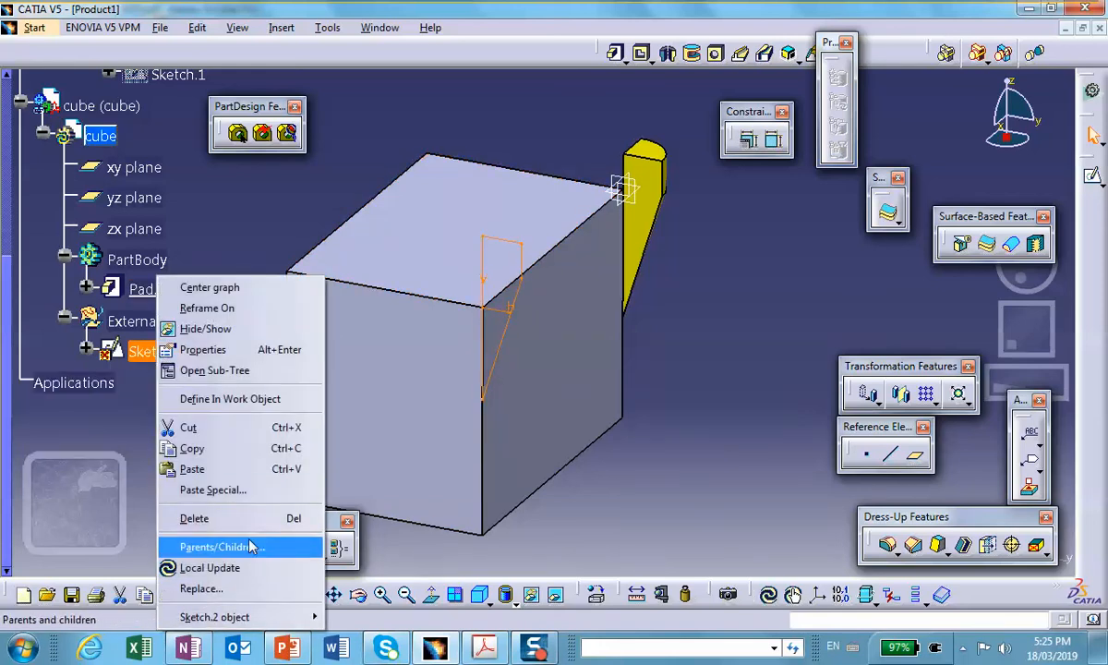
pyautogui.click(246, 573)
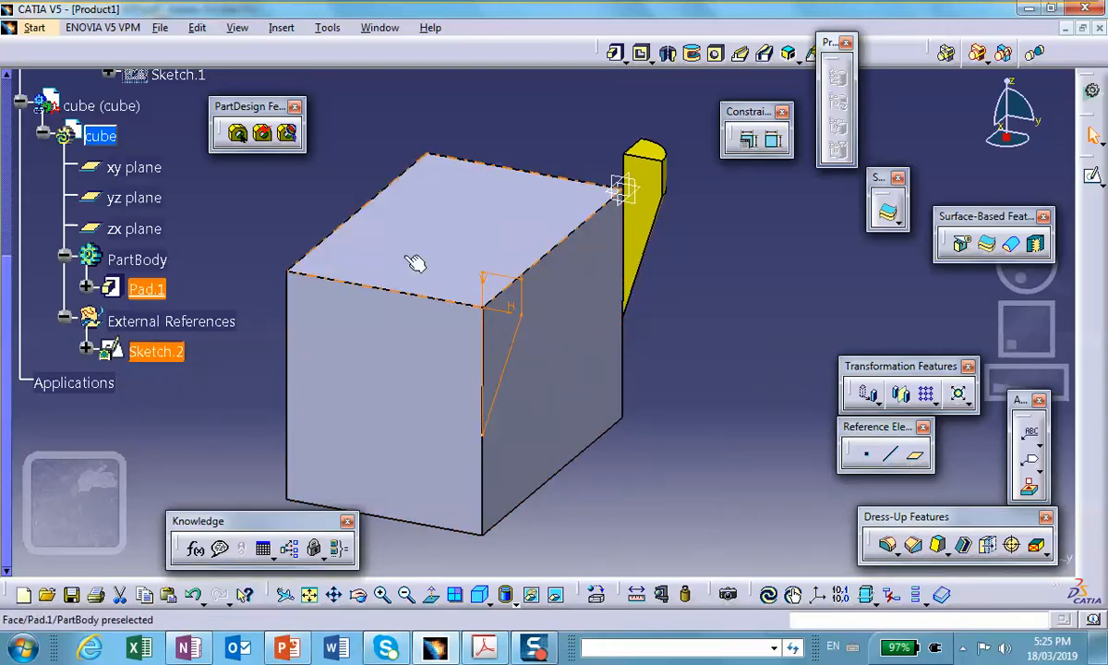
pyautogui.click(732, 284)
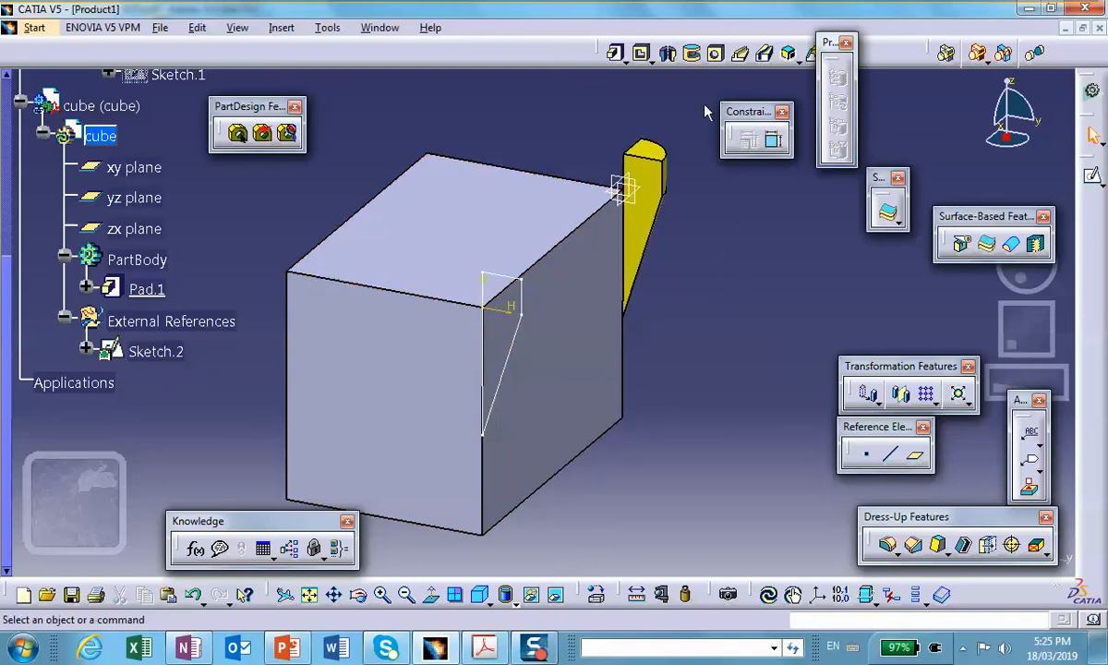
# Try to cut a 360-degree groove in the cube from Sketch.2 about the Z Axis.
pyautogui.click(671, 56)
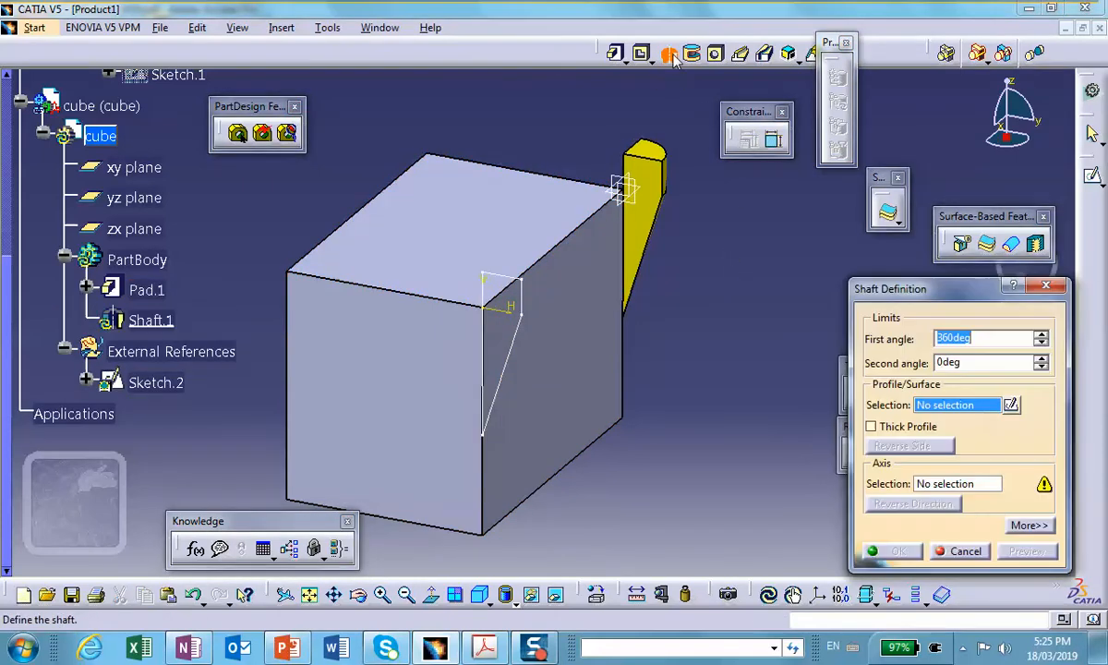
pyautogui.click(960, 551)
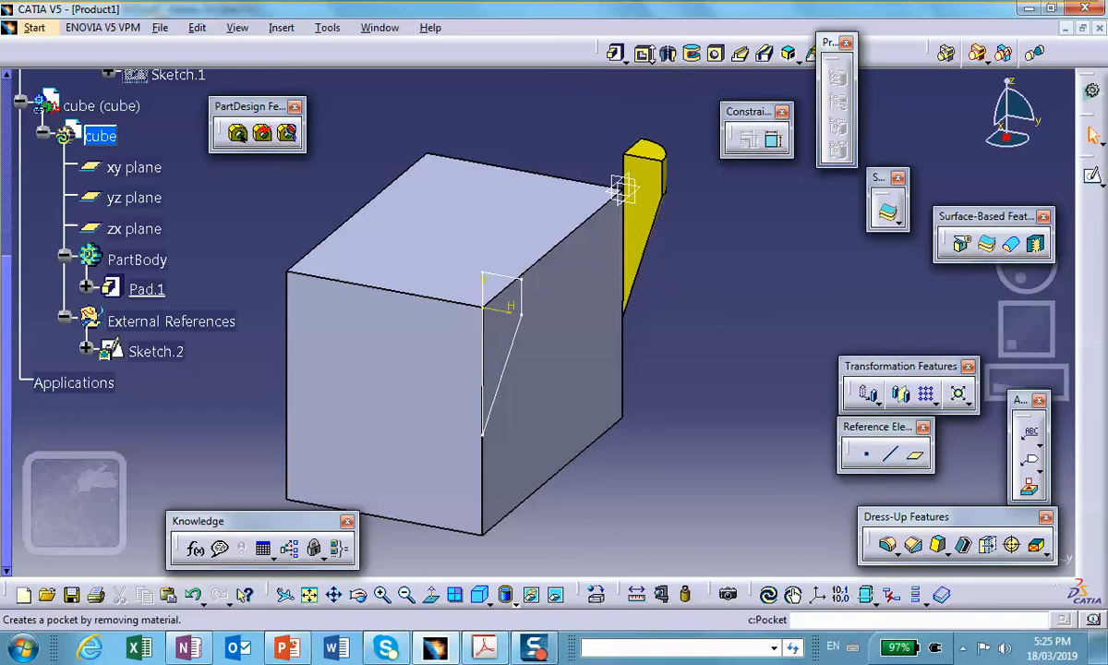
pyautogui.click(689, 58)
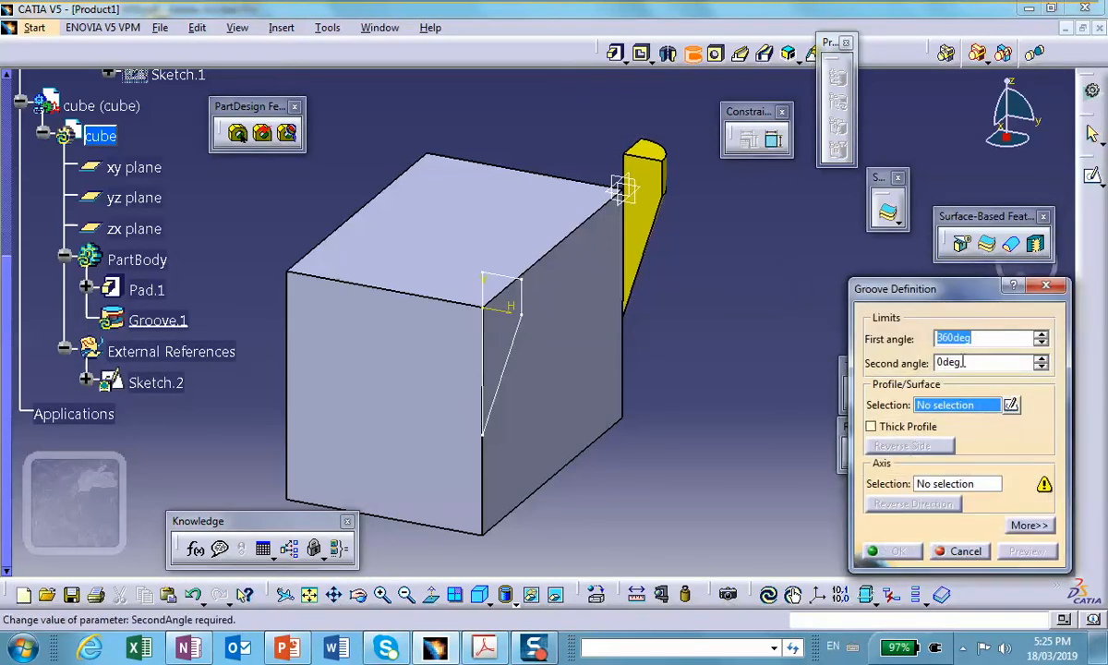
pyautogui.click(524, 305)
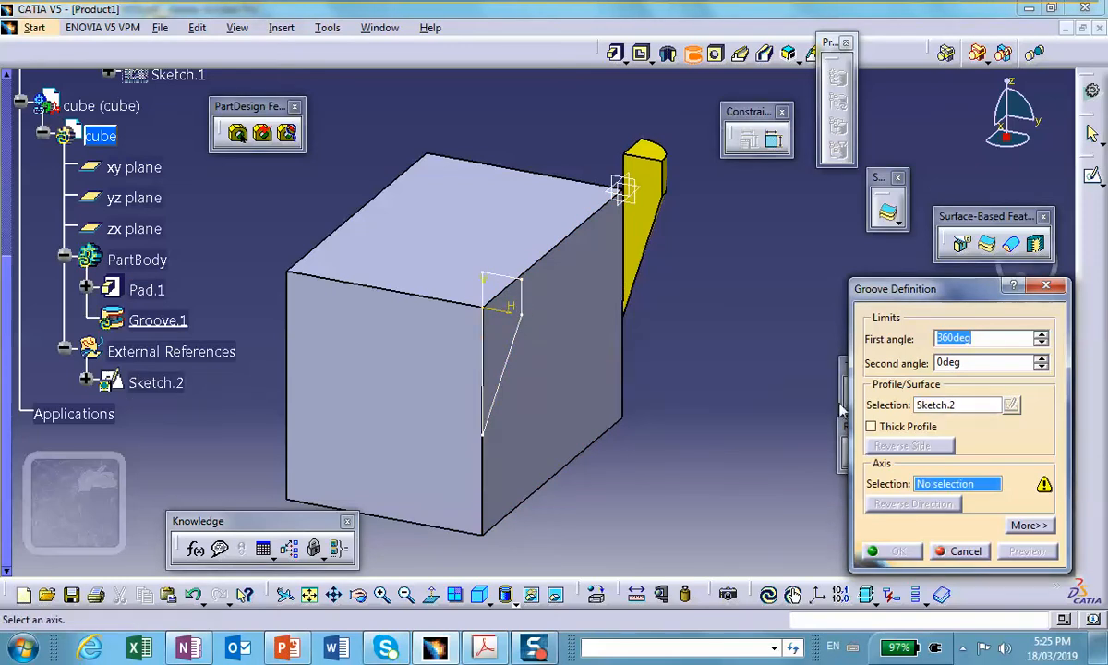
pyautogui.rightClick(948, 490)
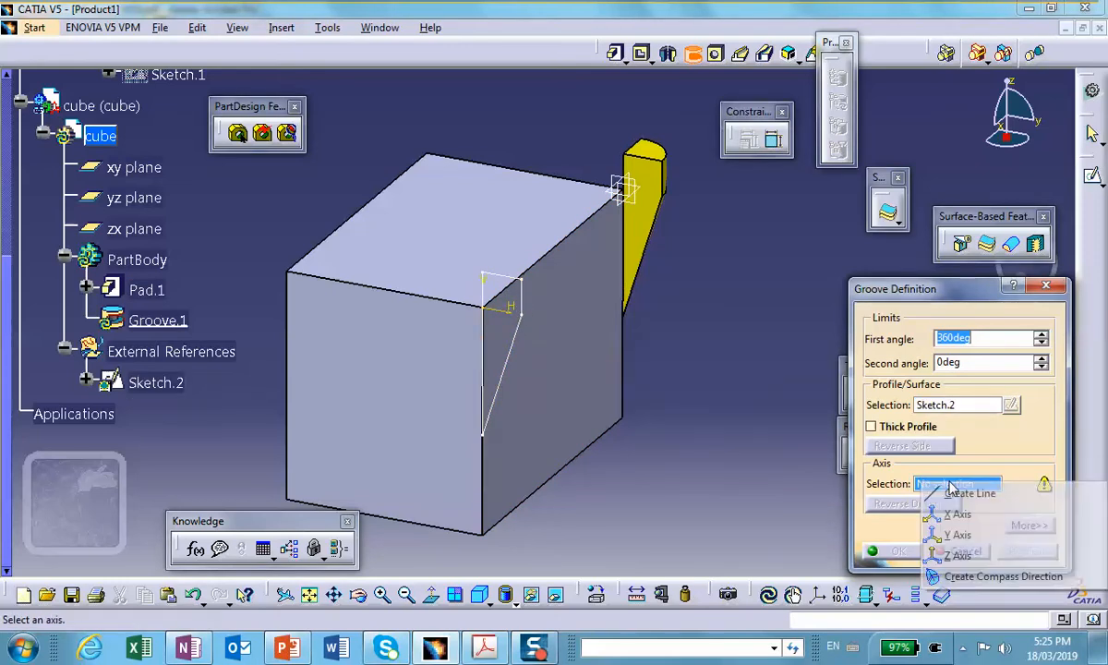
pyautogui.click(933, 553)
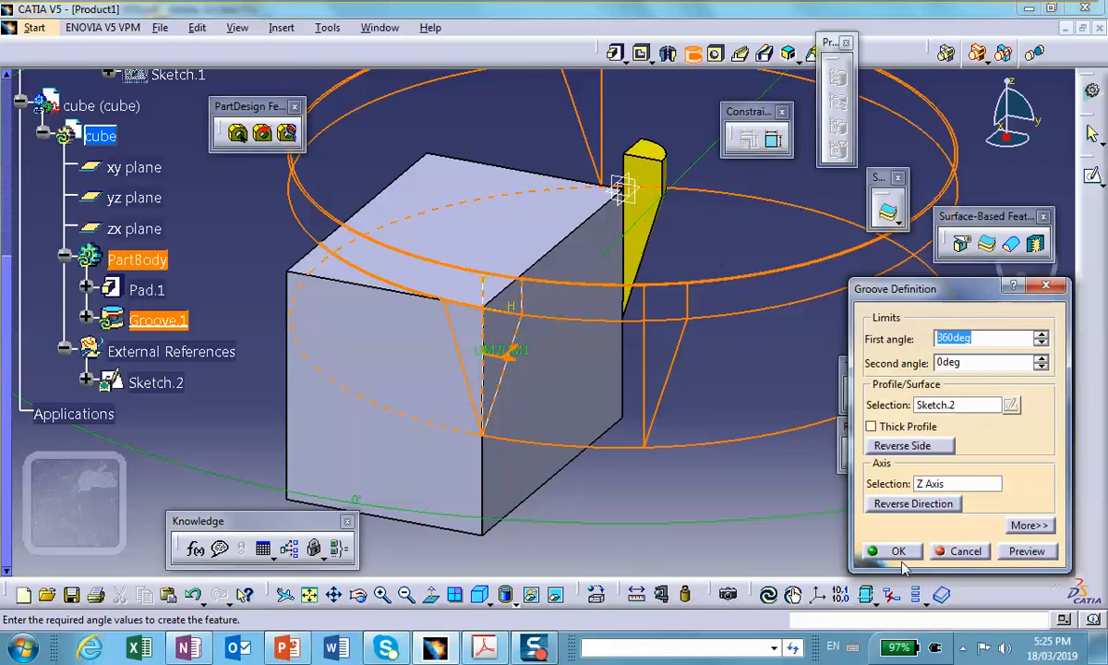
pyautogui.click(1023, 551)
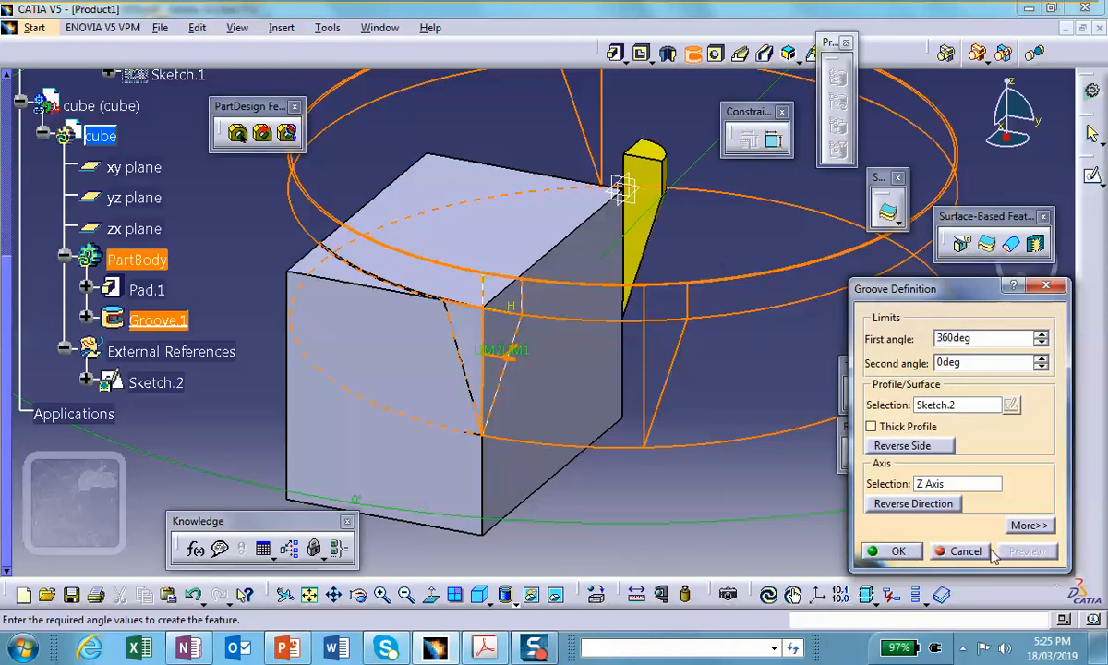
pyautogui.click(897, 551)
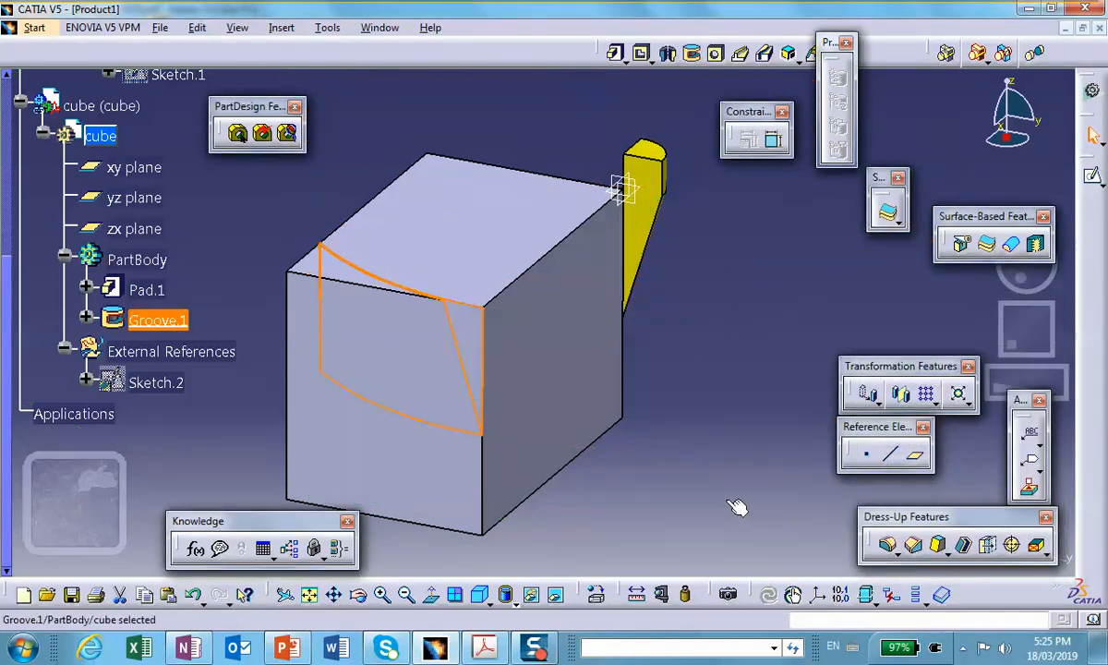
# Inspect the groove cut about the Z Axis and undo it.
pyautogui.moveTo(591, 397); pyautogui.dragTo(498, 473, button='middle')
pyautogui.scroll(-1, 489, 477)
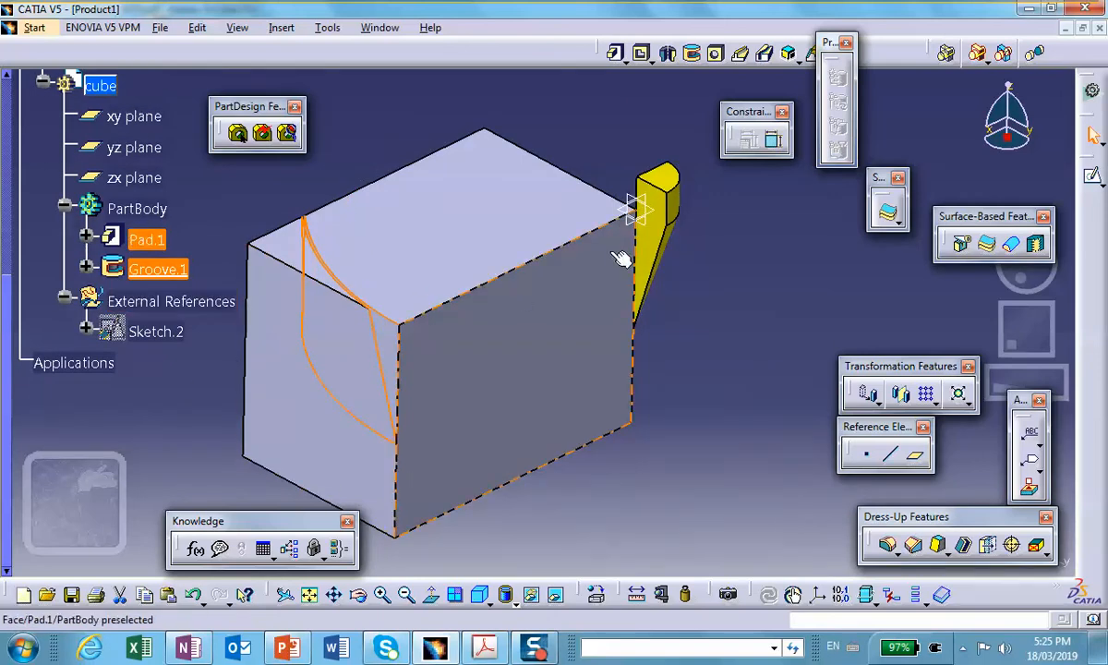
pyautogui.moveTo(732, 371); pyautogui.dragTo(791, 281, button='middle')
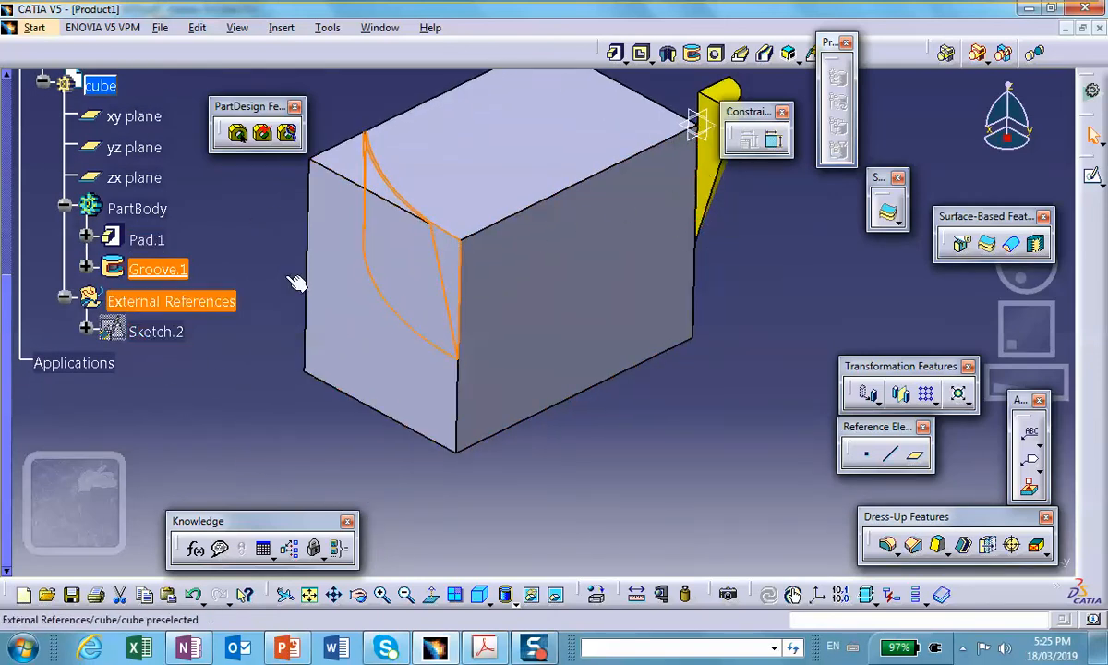
pyautogui.click(193, 595)
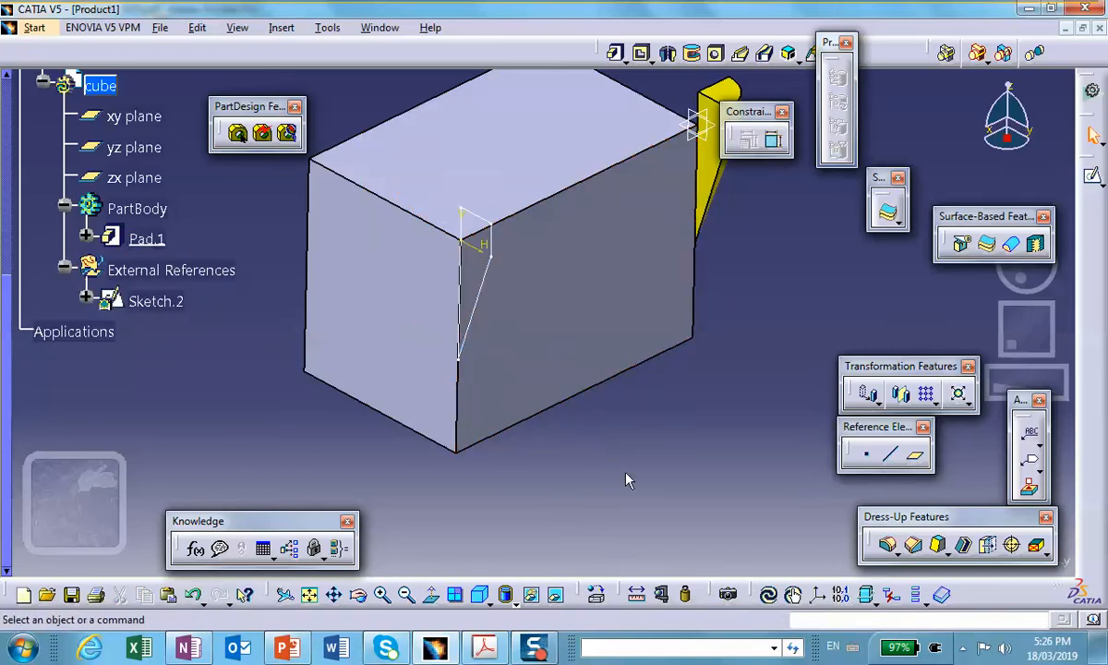
# Cut a 360-degree groove in the cube from Sketch.2, using the cube's vertical corner edge along the profile as the axis.
pyautogui.click(154, 301)
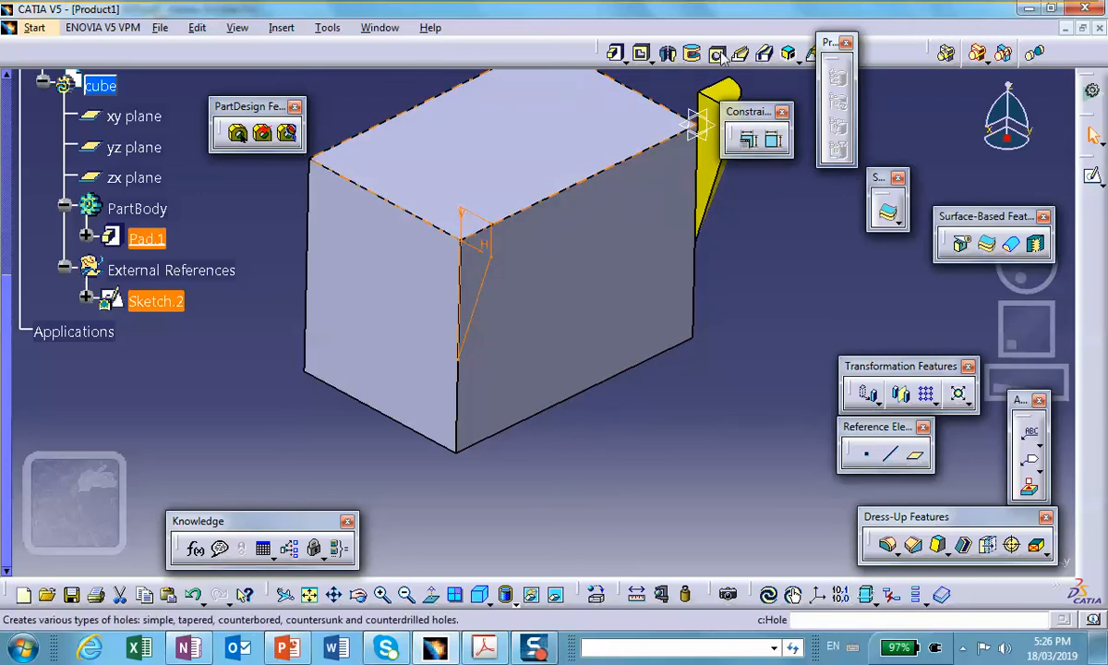
pyautogui.click(693, 55)
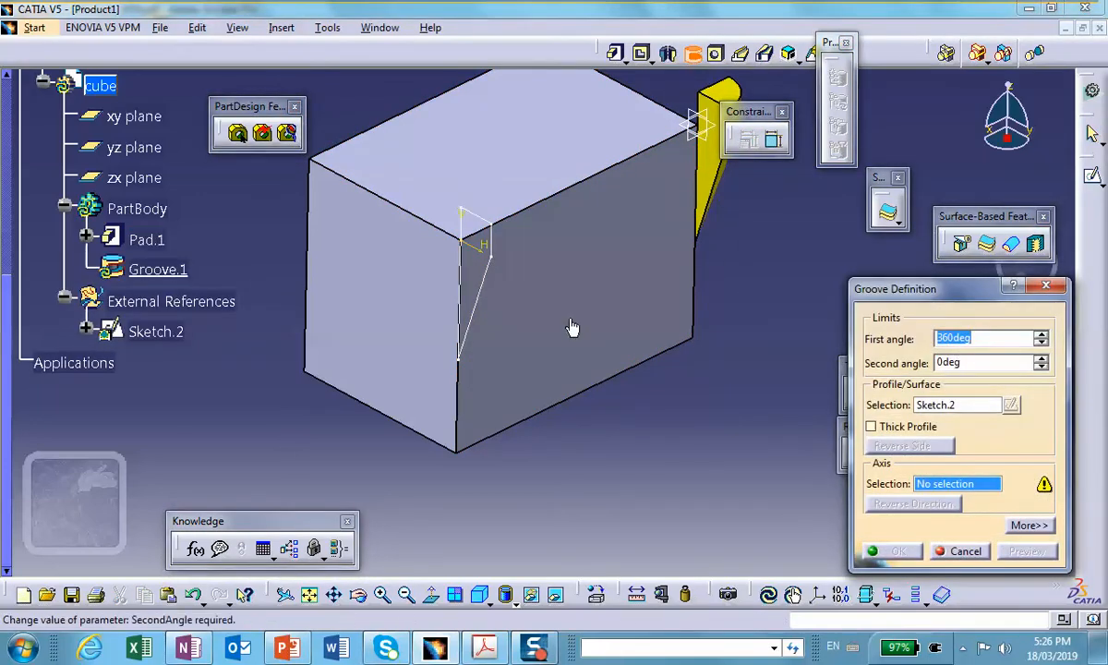
pyautogui.click(929, 488)
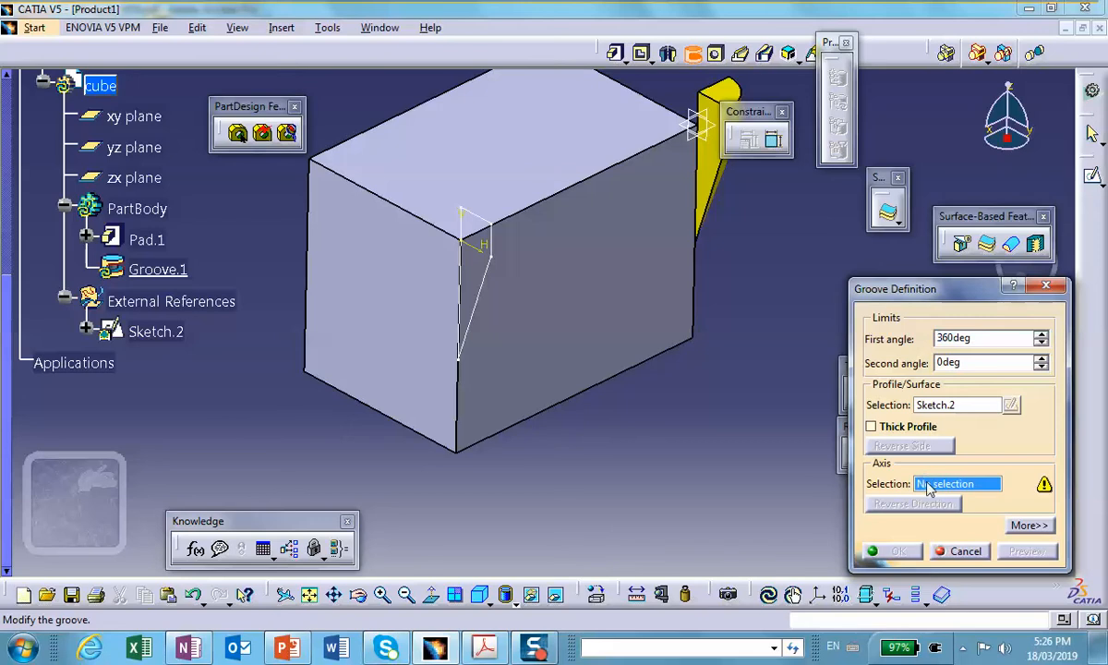
pyautogui.click(467, 384)
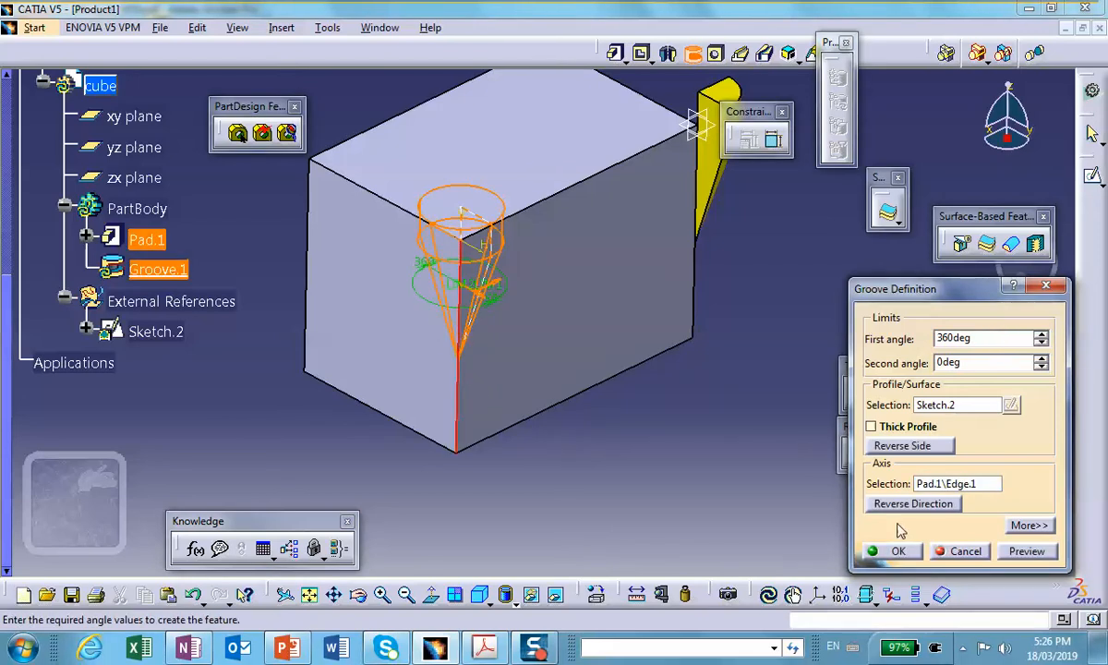
pyautogui.click(897, 551)
pyautogui.moveTo(680, 470); pyautogui.dragTo(662, 518, button='middle')
pyautogui.scroll(-1, 136, 212)
# Activate Product1 for assembly-level editing with both parts in view.
pyautogui.scroll(10, 136, 213)
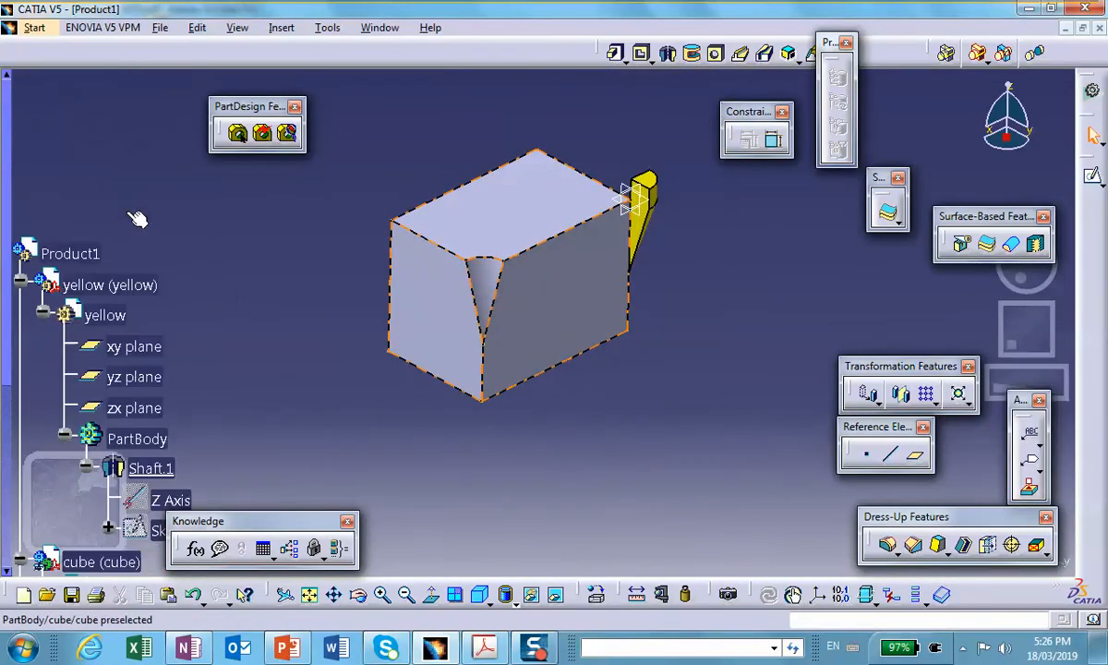
pyautogui.doubleClick(41, 252)
pyautogui.moveTo(721, 384); pyautogui.dragTo(737, 328, button='middle')
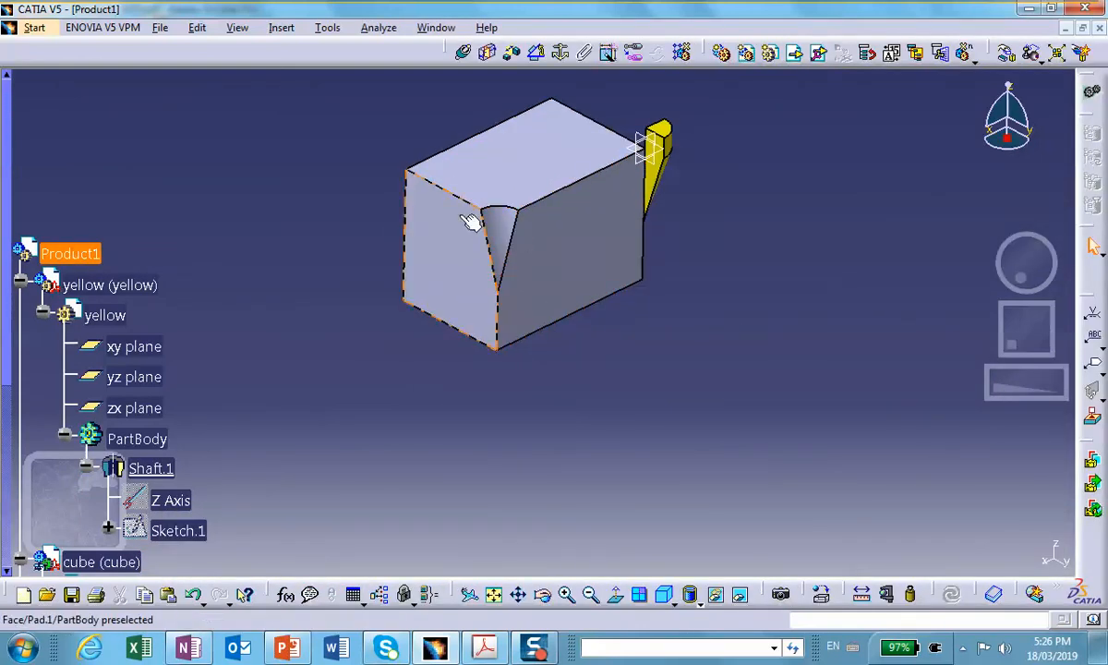
pyautogui.click(666, 155)
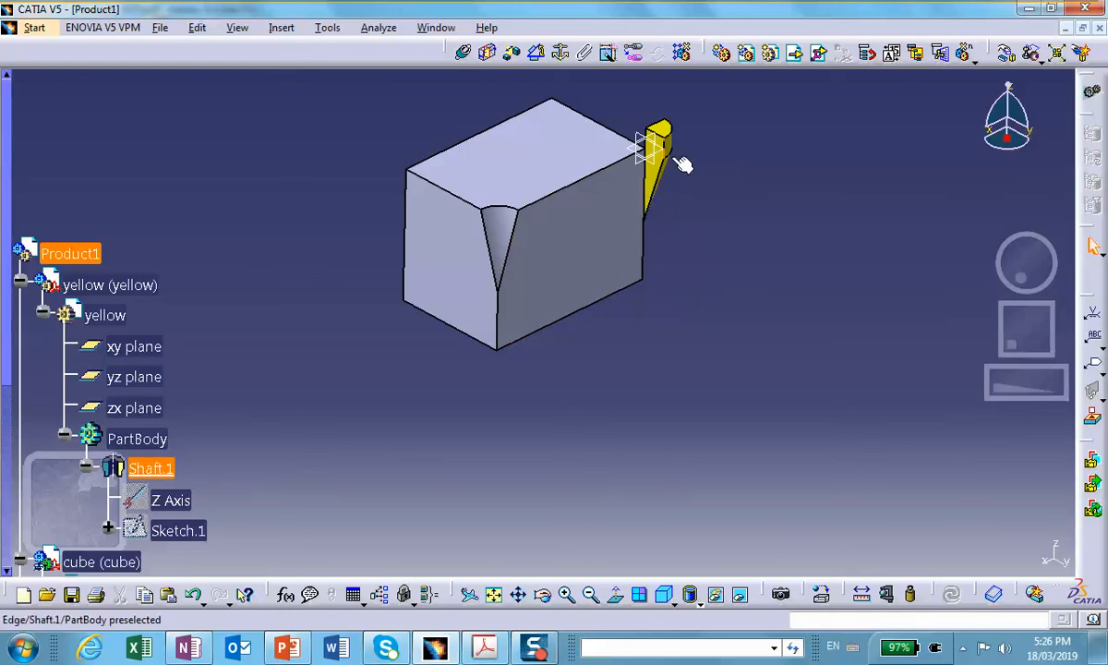
pyautogui.scroll(-10, 214, 286)
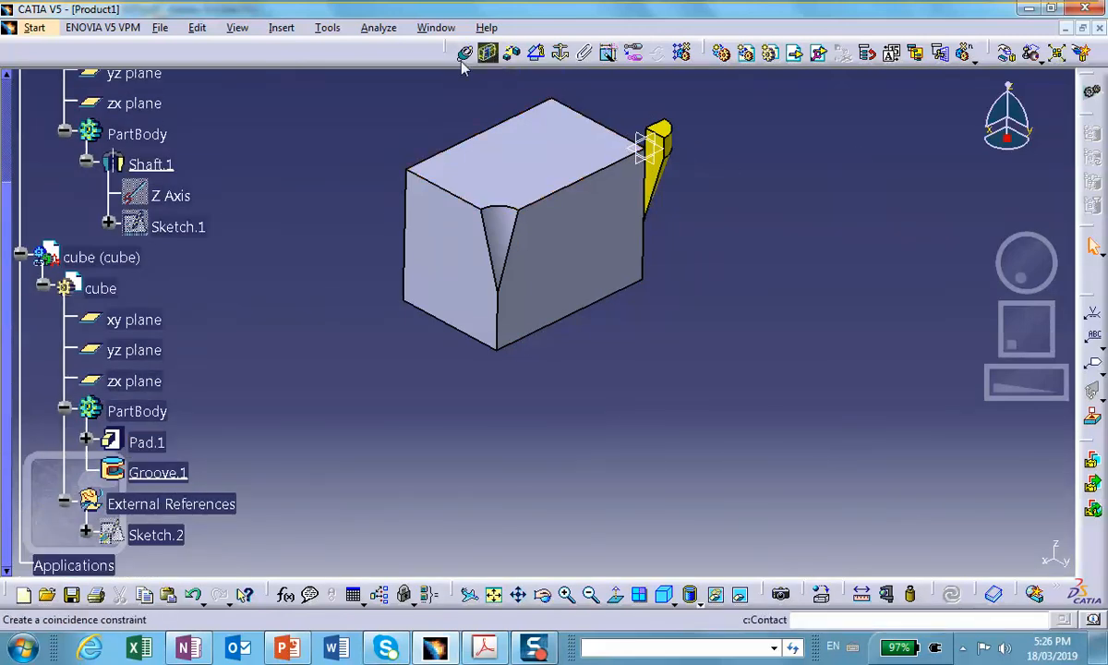
# Create a user parameter of type Length in Product1, named W, with a value of 1 in.
pyautogui.scroll(-2, 309, 286)
pyautogui.scroll(-5, 309, 287)
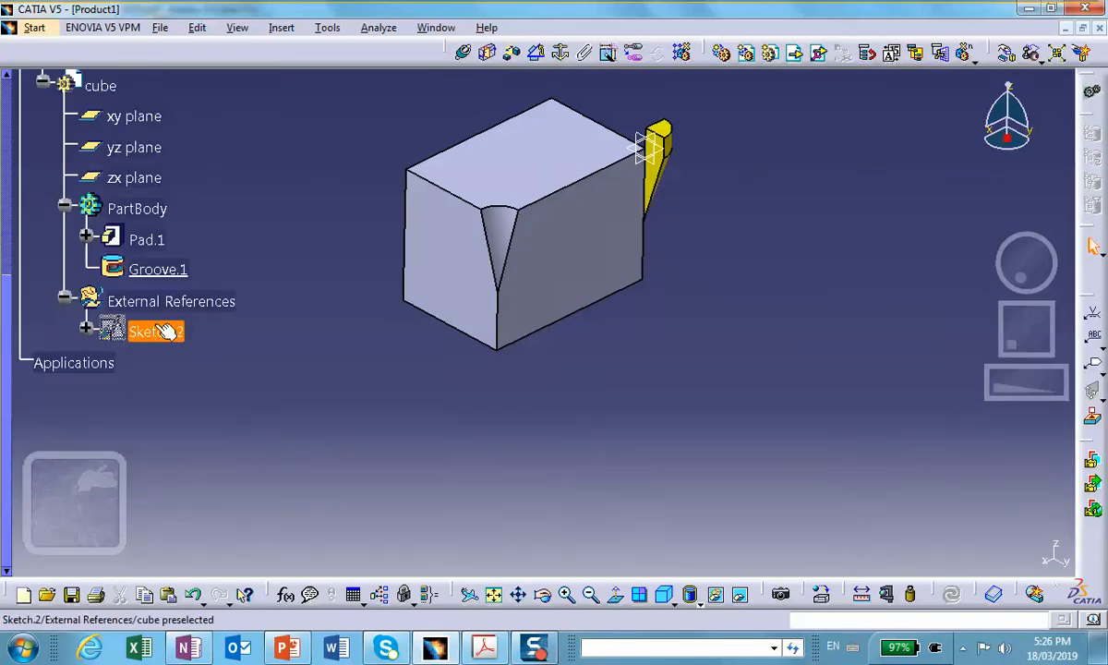
pyautogui.scroll(3, 280, 454)
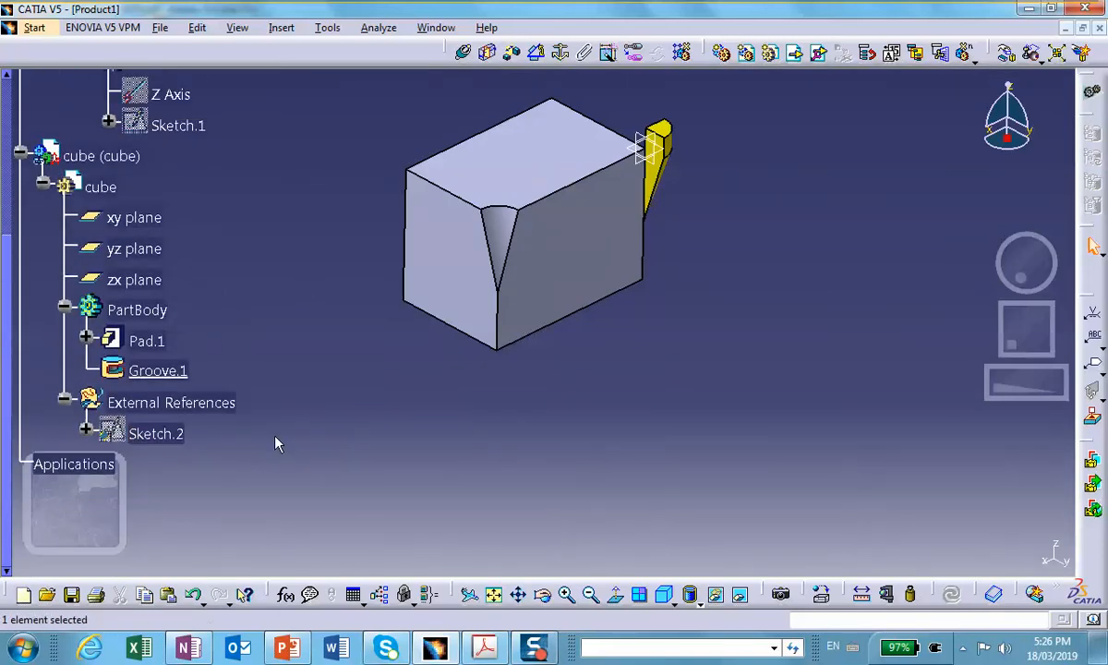
pyautogui.scroll(-8, 277, 442)
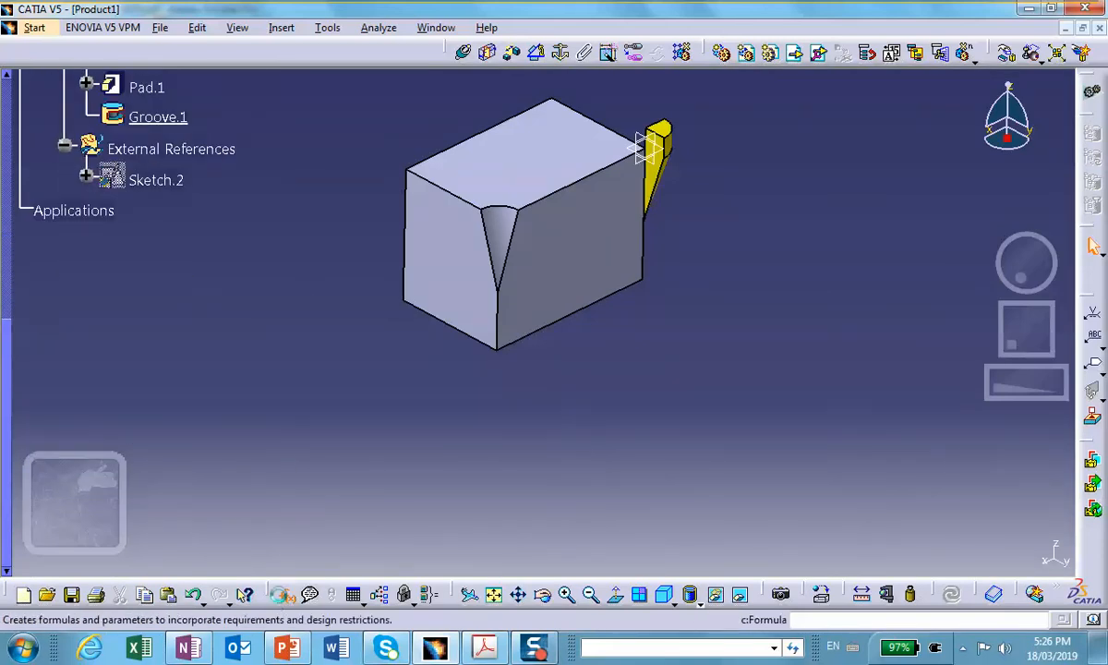
pyautogui.click(286, 595)
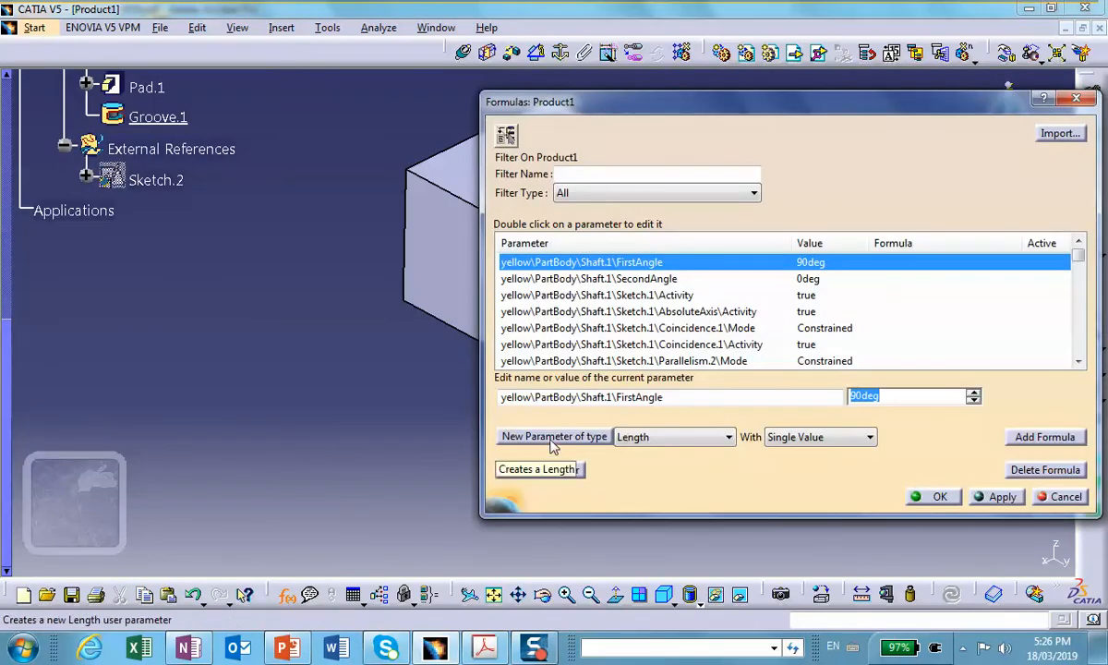
pyautogui.click(550, 441)
pyautogui.doubleClick(568, 396)
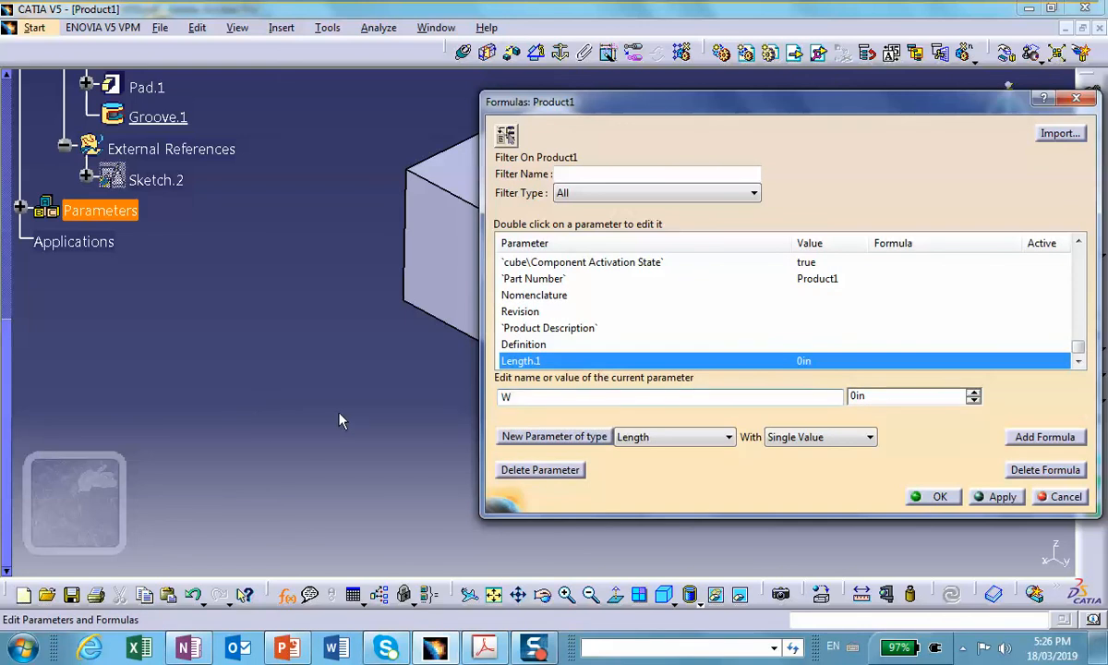
pyautogui.press('Tab')
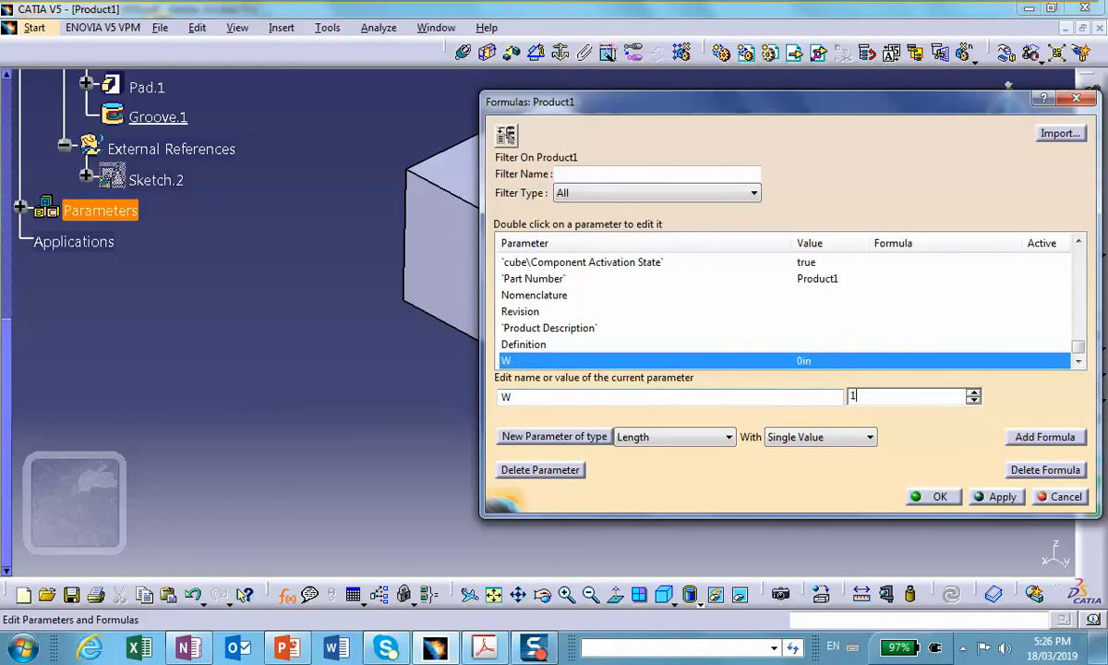
pyautogui.write('1')
pyautogui.click(1000, 497)
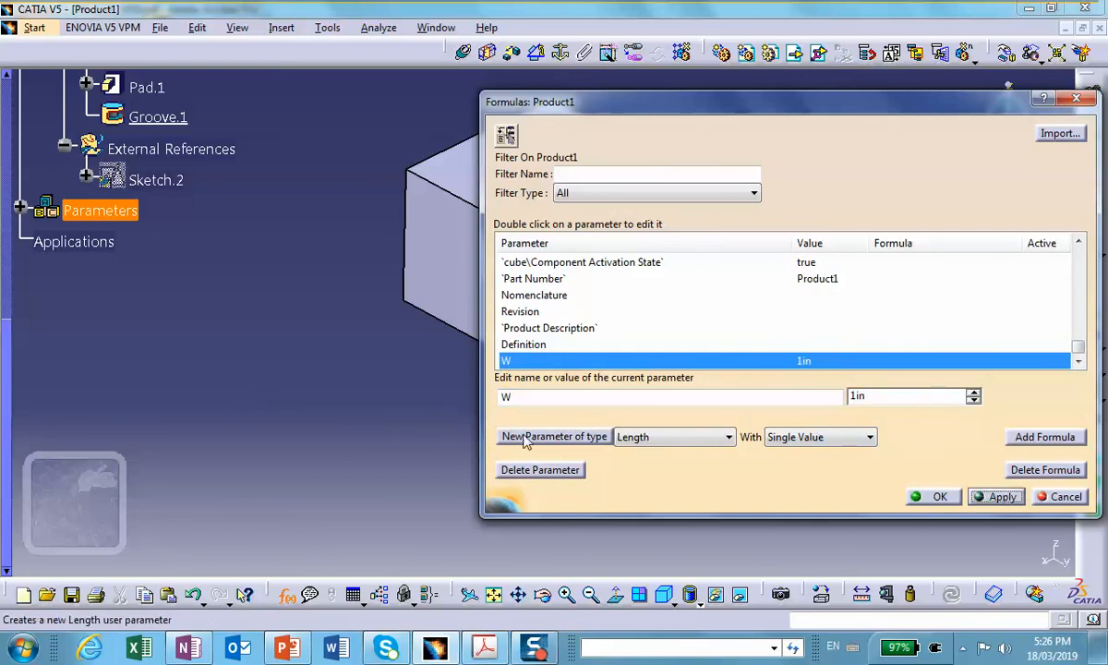
# Add a second Length parameter named H with a value of 1 in.
pyautogui.click(531, 442)
pyautogui.doubleClick(522, 396)
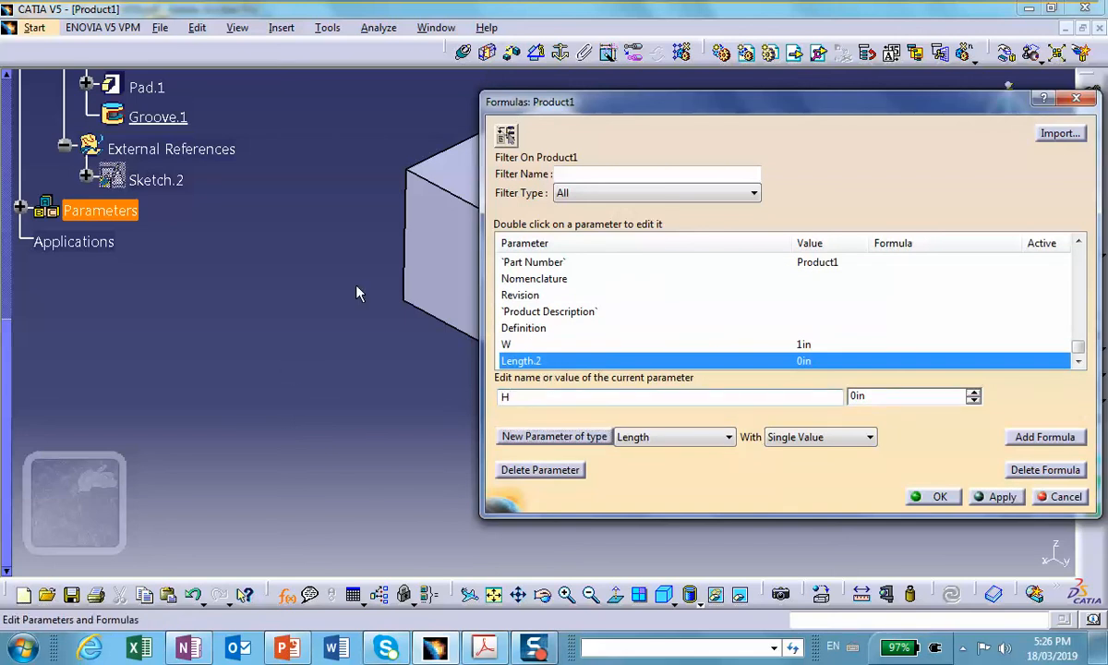
pyautogui.write('H')
pyautogui.press('Tab')
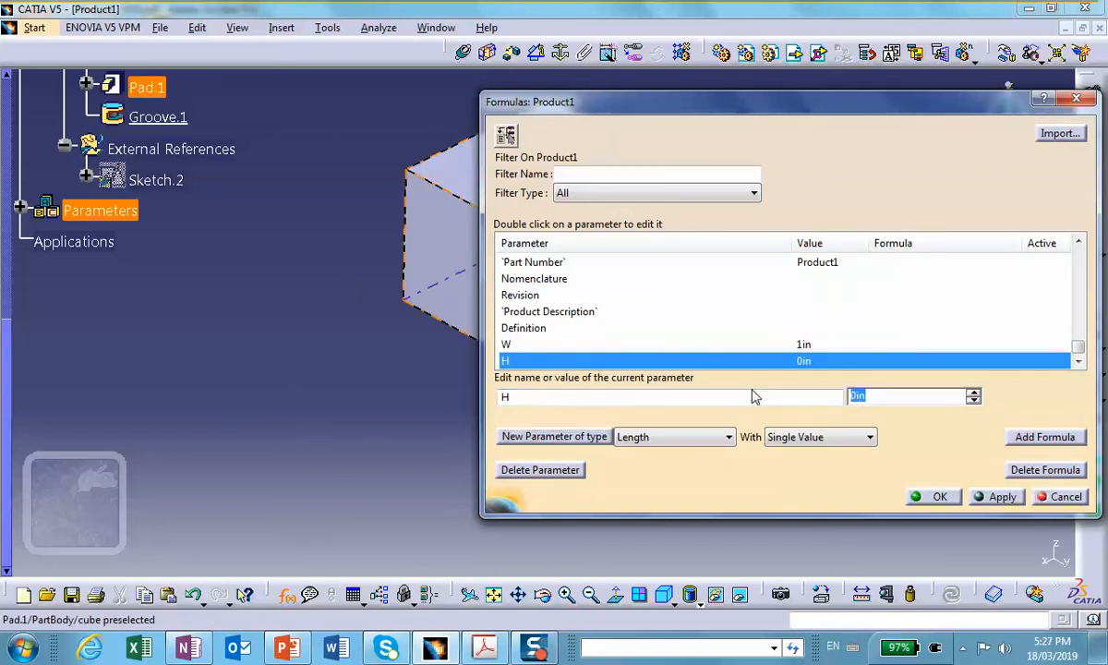
# Add a third Length parameter named L with a value of 5 in.
pyautogui.click(561, 437)
pyautogui.doubleClick(554, 397)
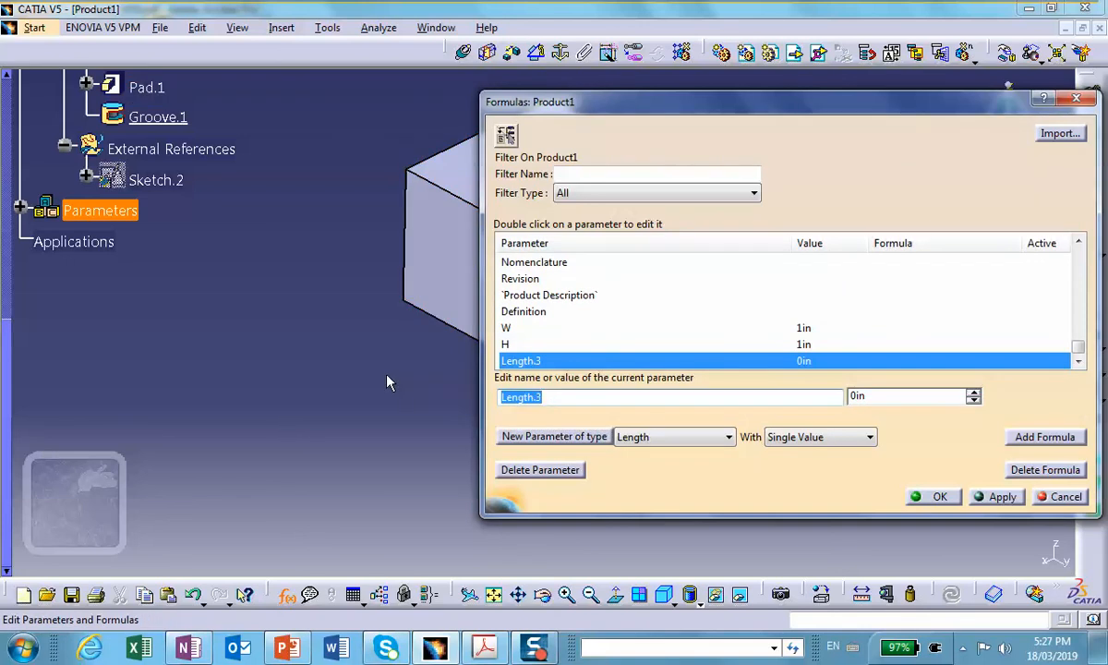
pyautogui.write('L')
pyautogui.click(886, 399)
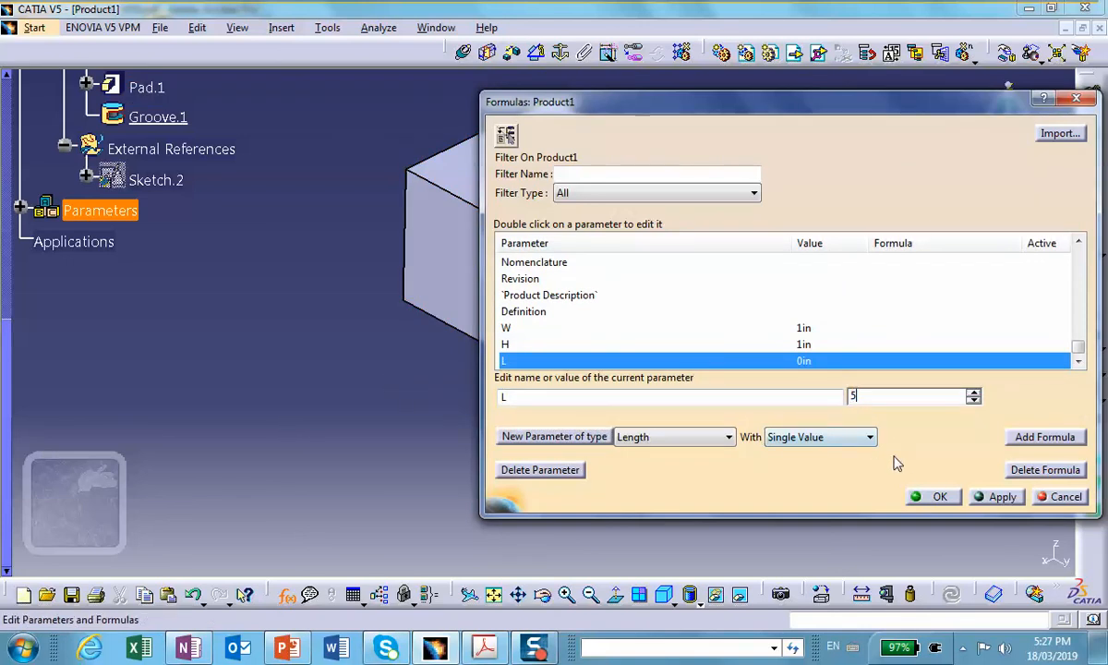
pyautogui.click(995, 498)
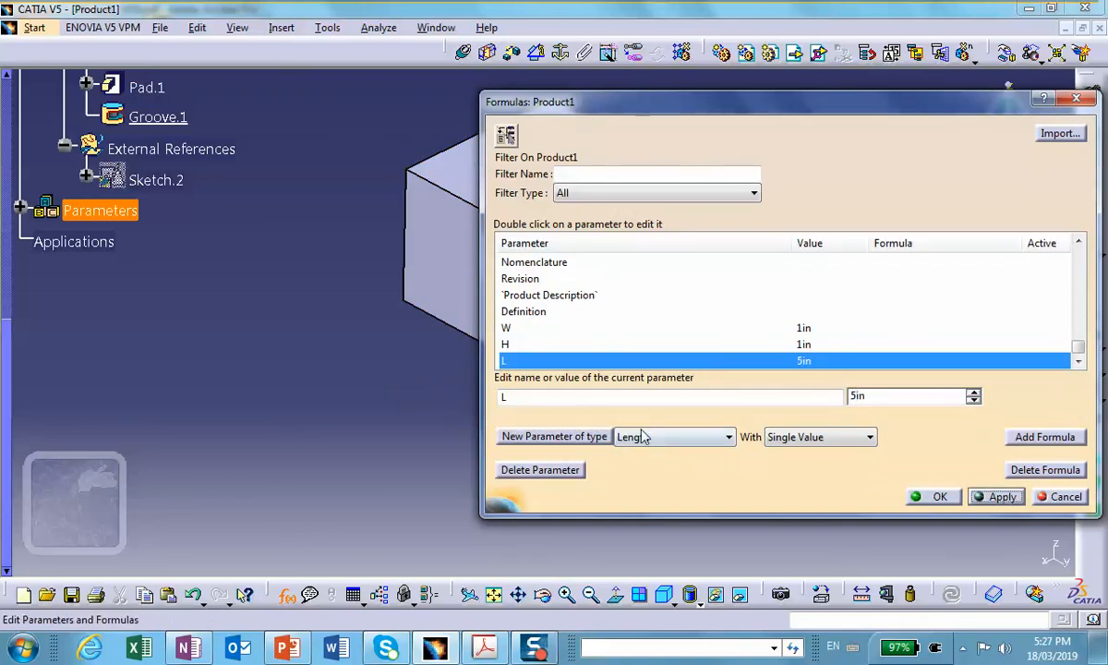
# Add an Angle parameter named beta with a value of 45 deg.
pyautogui.click(637, 436)
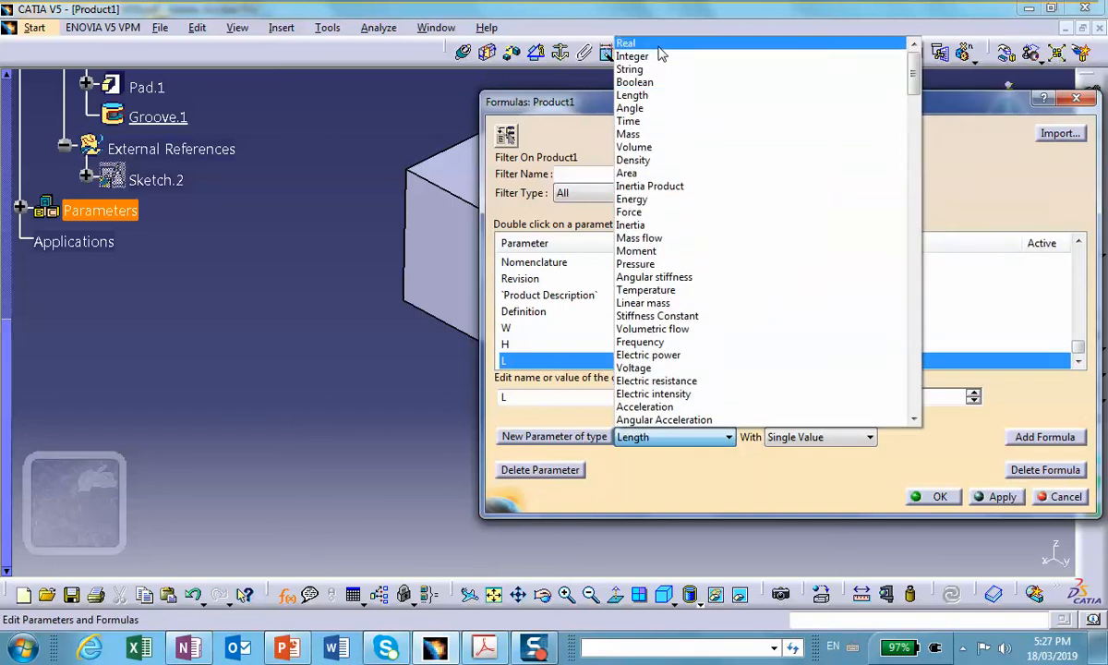
pyautogui.click(648, 108)
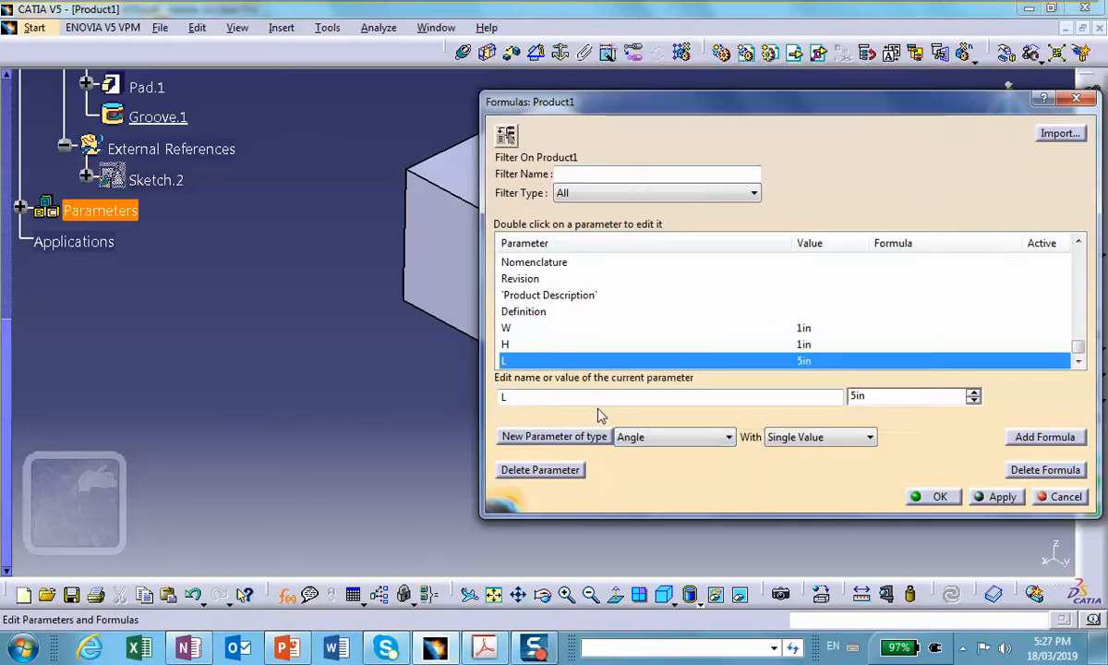
pyautogui.click(554, 437)
pyautogui.write('beta')
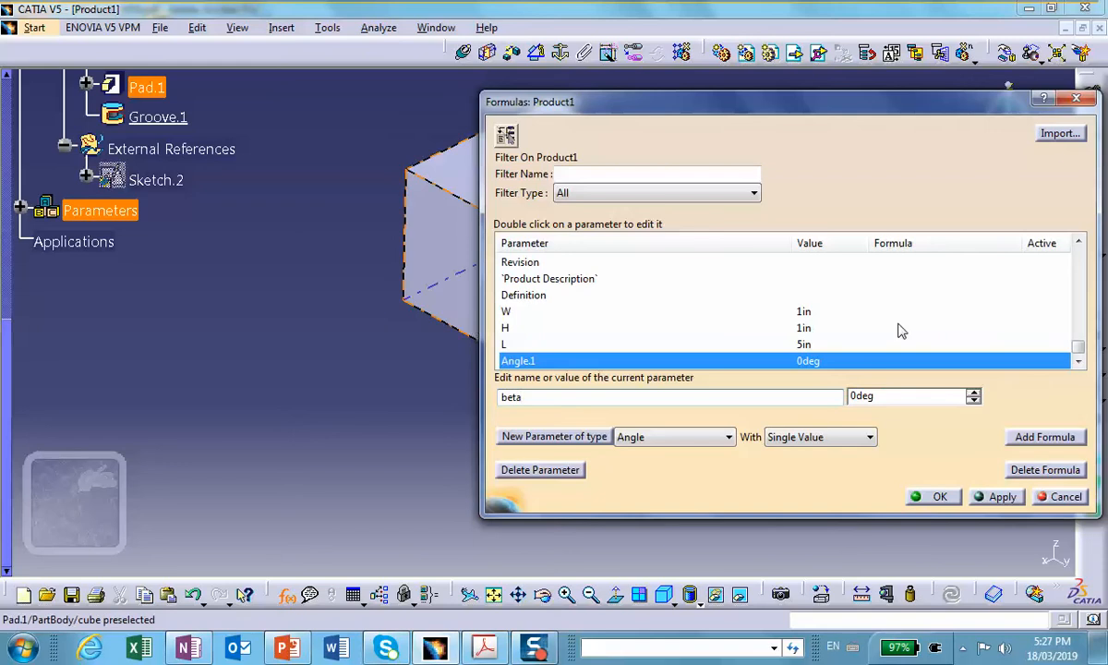
pyautogui.click(879, 395)
pyautogui.write('45')
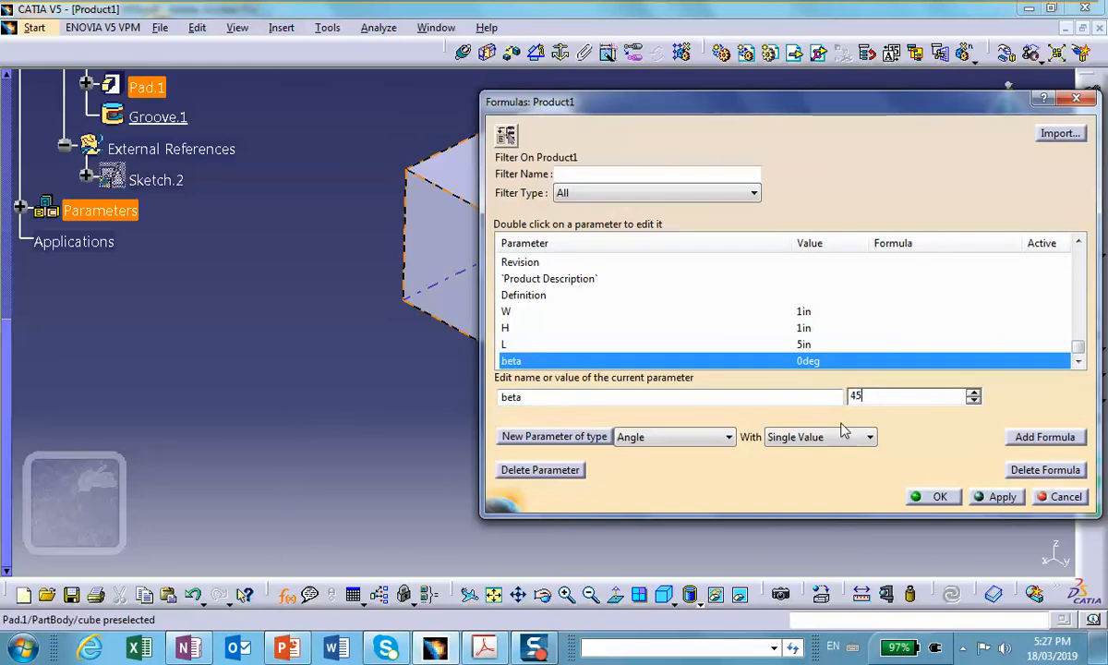
pyautogui.click(986, 499)
# Drive the vertical sketch dimension of the cube's Pad.1 (Length.5) with a formula equal to parameter L.
pyautogui.moveTo(324, 326); pyautogui.dragTo(203, 394, button='middle')
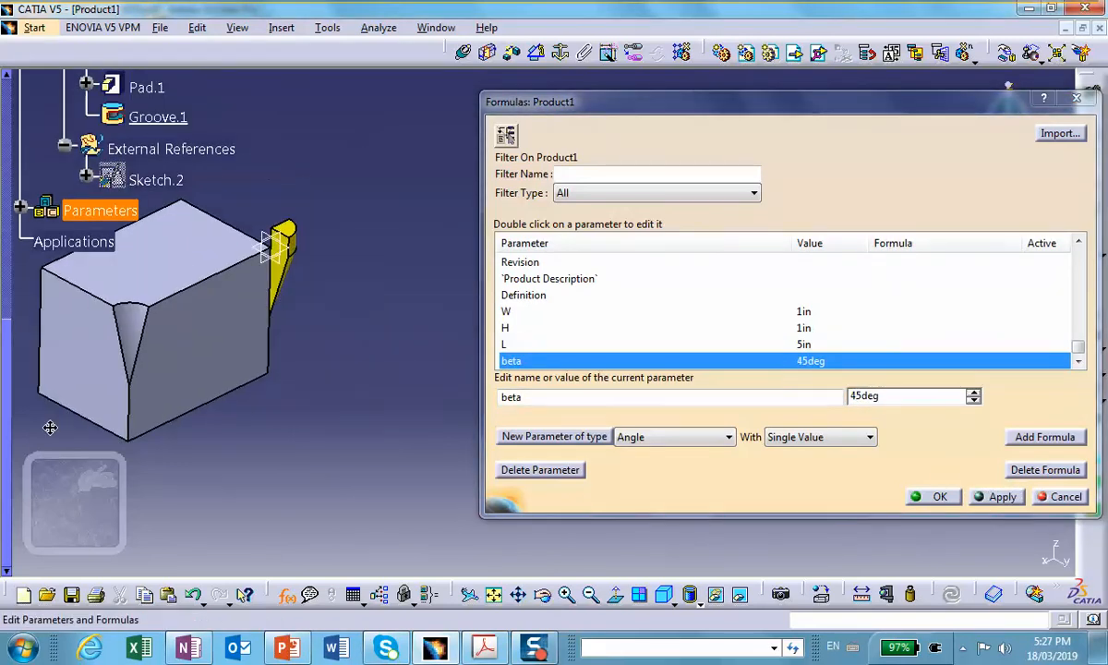
pyautogui.click(297, 330)
pyautogui.scroll(1, 272, 436)
pyautogui.moveTo(272, 436); pyautogui.dragTo(175, 426, button='middle')
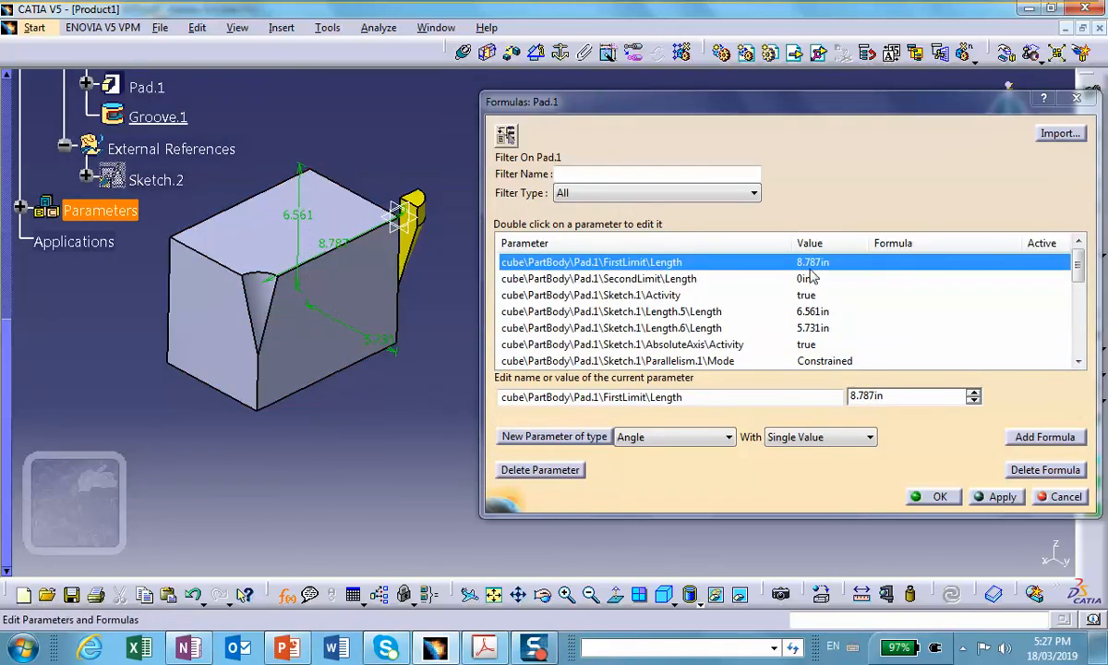
pyautogui.click(314, 226)
pyautogui.click(1043, 437)
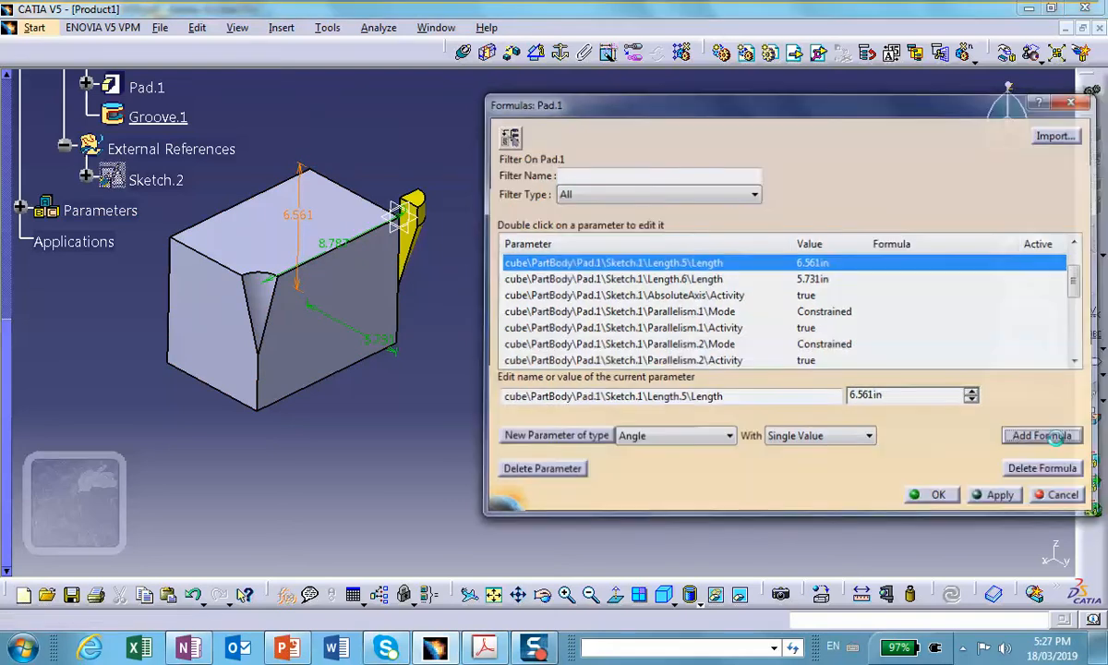
pyautogui.click(781, 420)
pyautogui.doubleClick(851, 433)
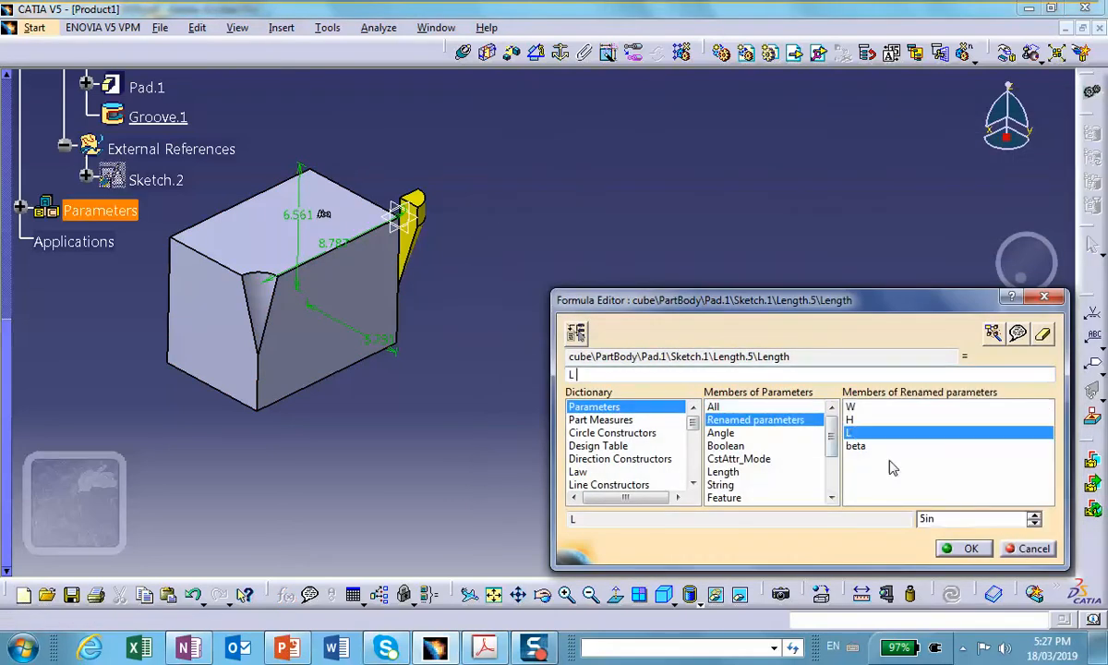
pyautogui.click(964, 550)
# Drive the horizontal sketch dimension of the cube's Pad.1 (Length.6) with a formula equal to parameter L.
pyautogui.click(380, 342)
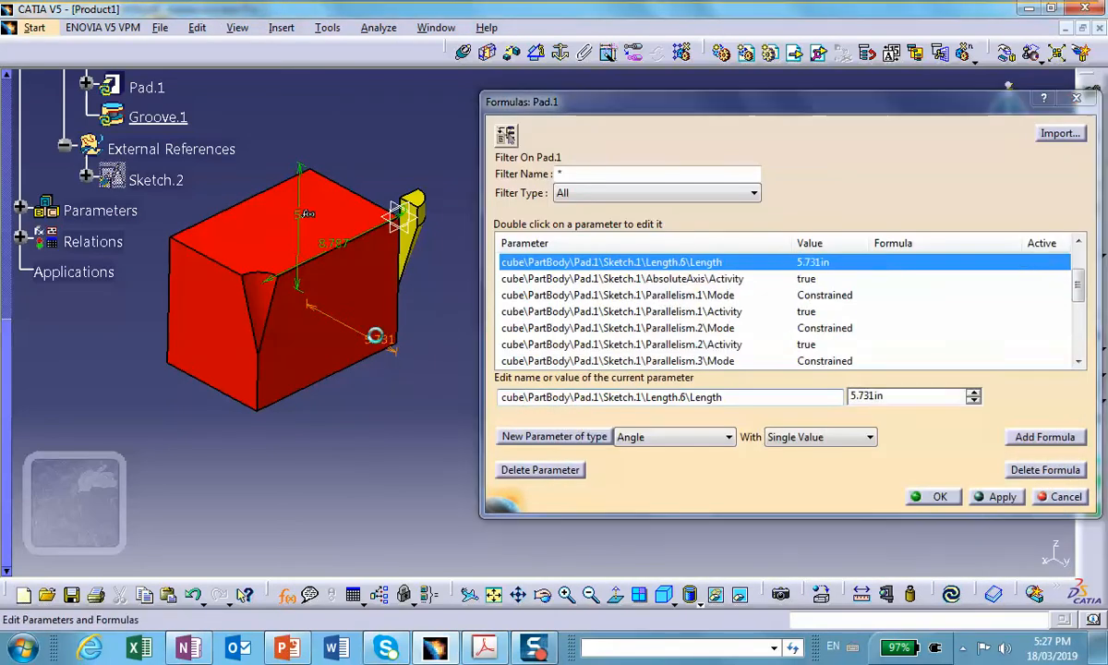
pyautogui.click(1044, 437)
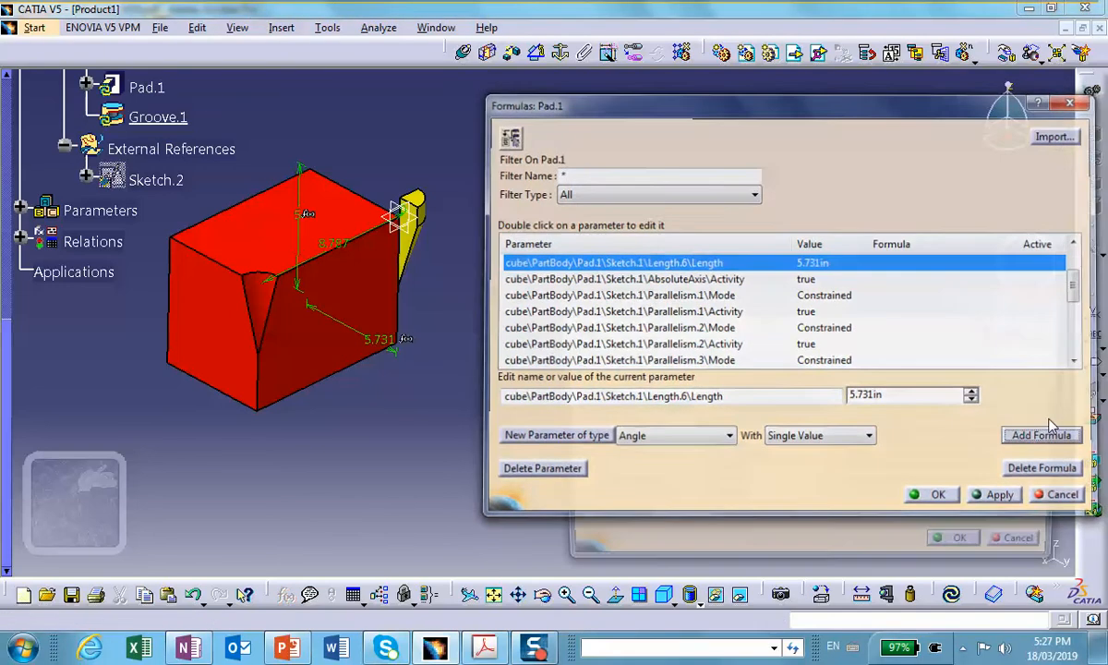
pyautogui.click(755, 420)
pyautogui.doubleClick(851, 432)
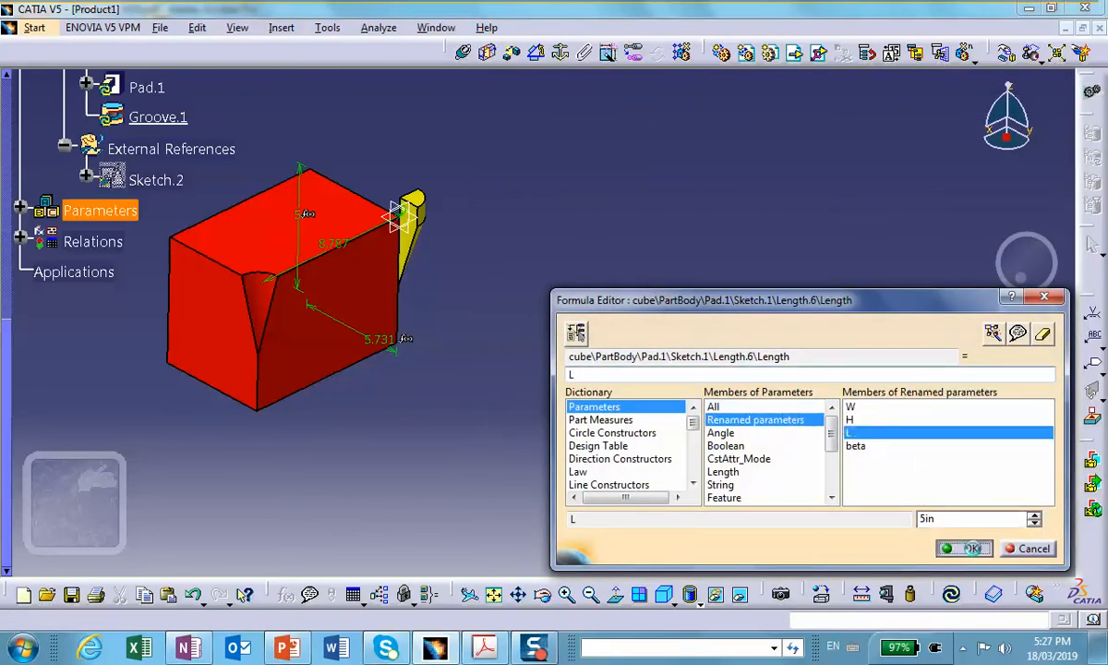
pyautogui.click(971, 548)
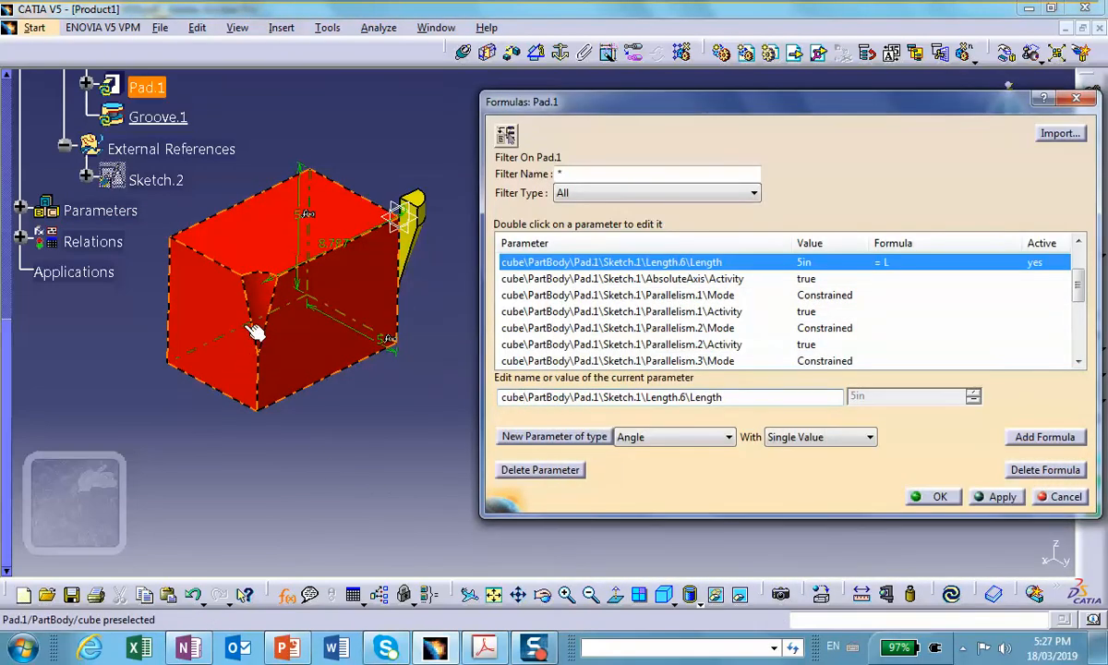
# Drive the first limit length of the cube's Pad.1 with a formula equal to parameter L.
pyautogui.click(334, 248)
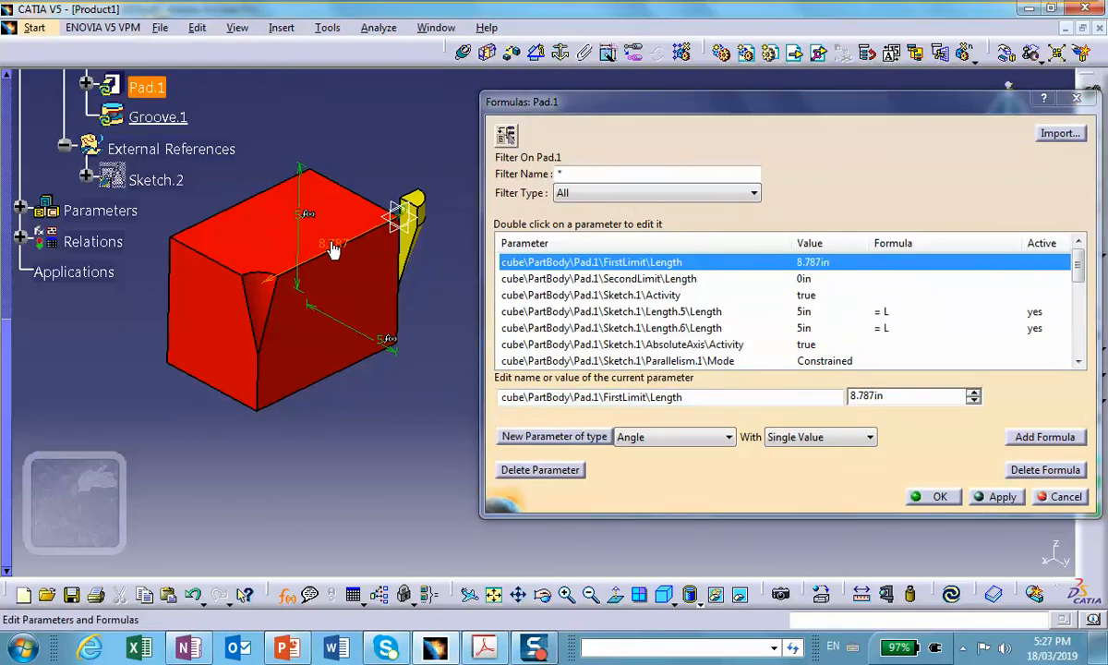
pyautogui.click(1041, 437)
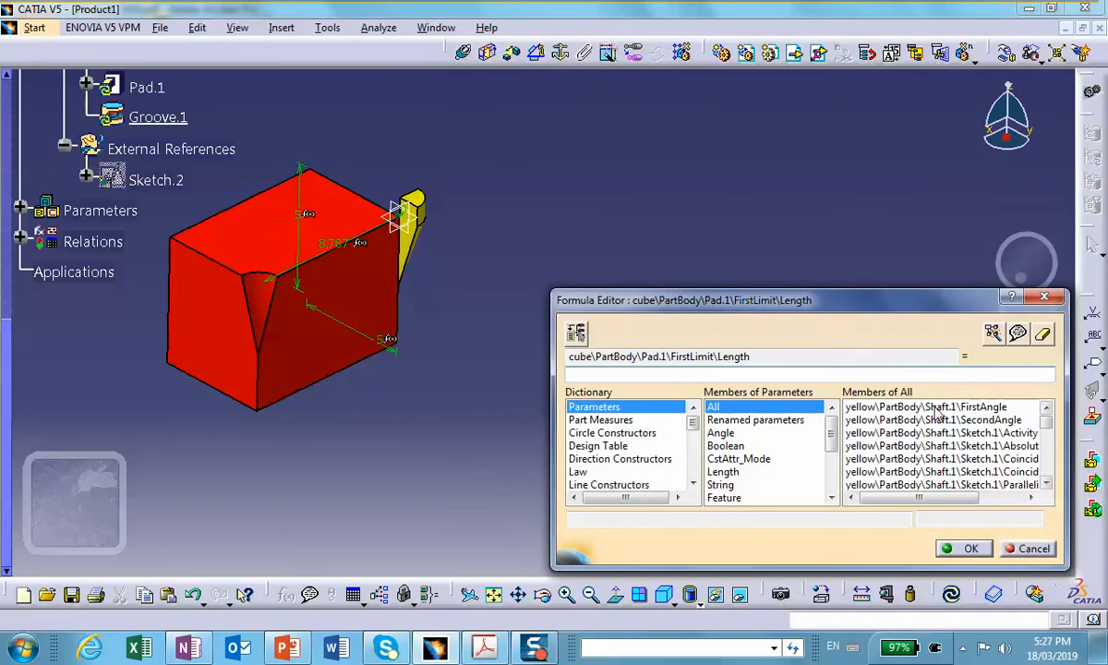
pyautogui.click(780, 423)
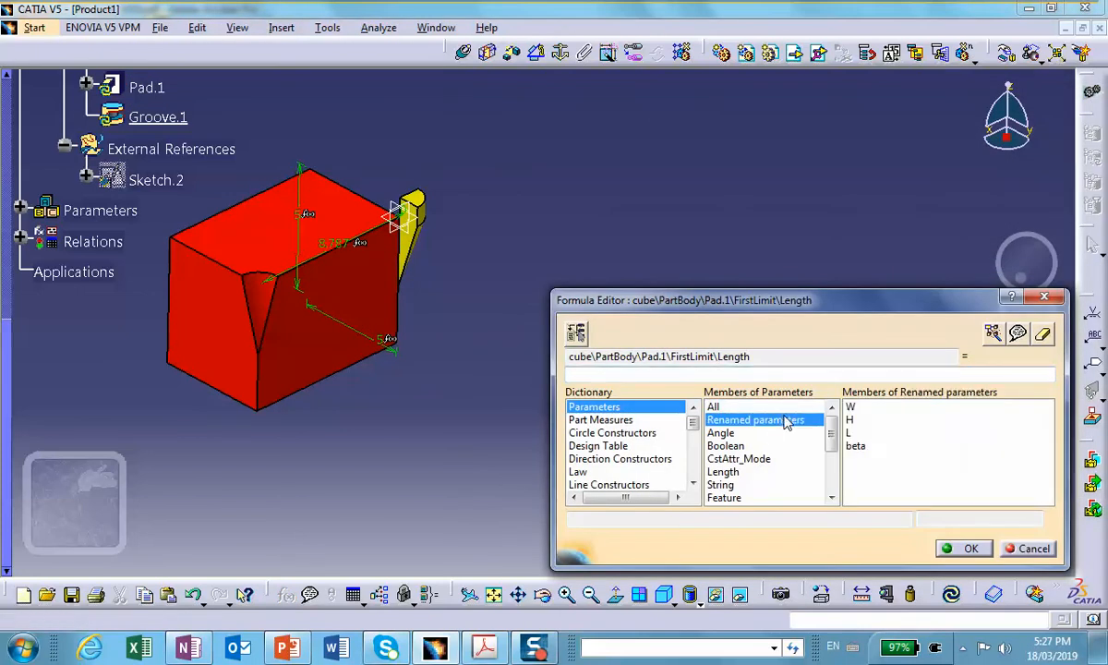
pyautogui.doubleClick(858, 432)
pyautogui.click(964, 548)
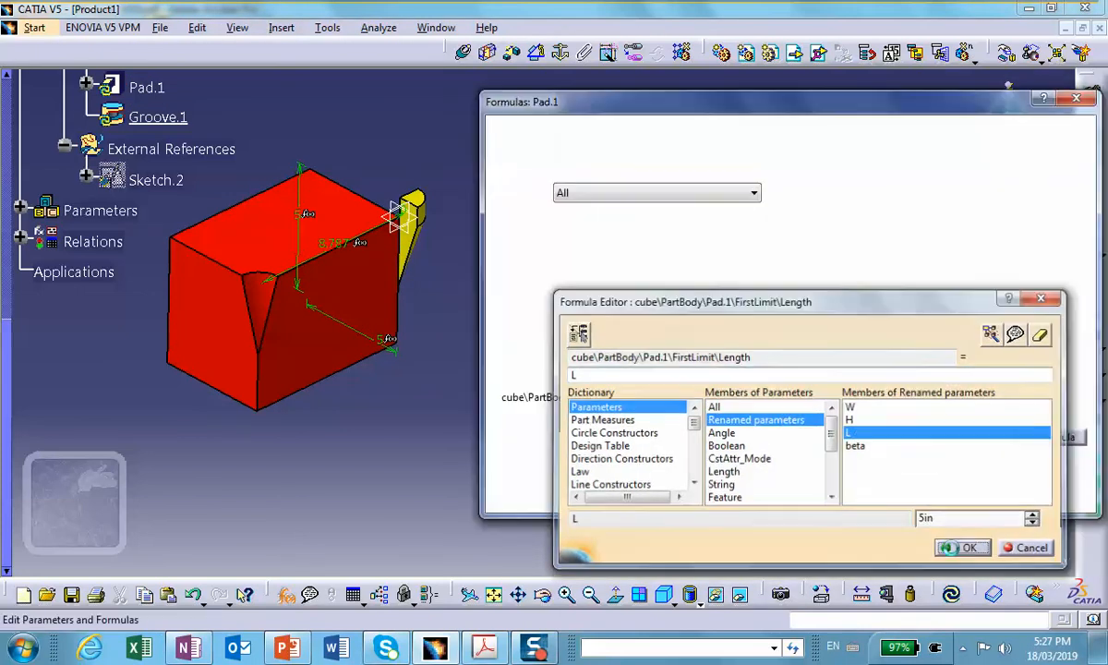
# Drive the tapered portion's height in the yellow Shaft.1 sketch (Offset.9) with a formula equal to parameter H.
pyautogui.moveTo(438, 399); pyautogui.dragTo(405, 526, button='middle')
pyautogui.scroll(-1, 405, 526)
pyautogui.middleClick(231, 261)
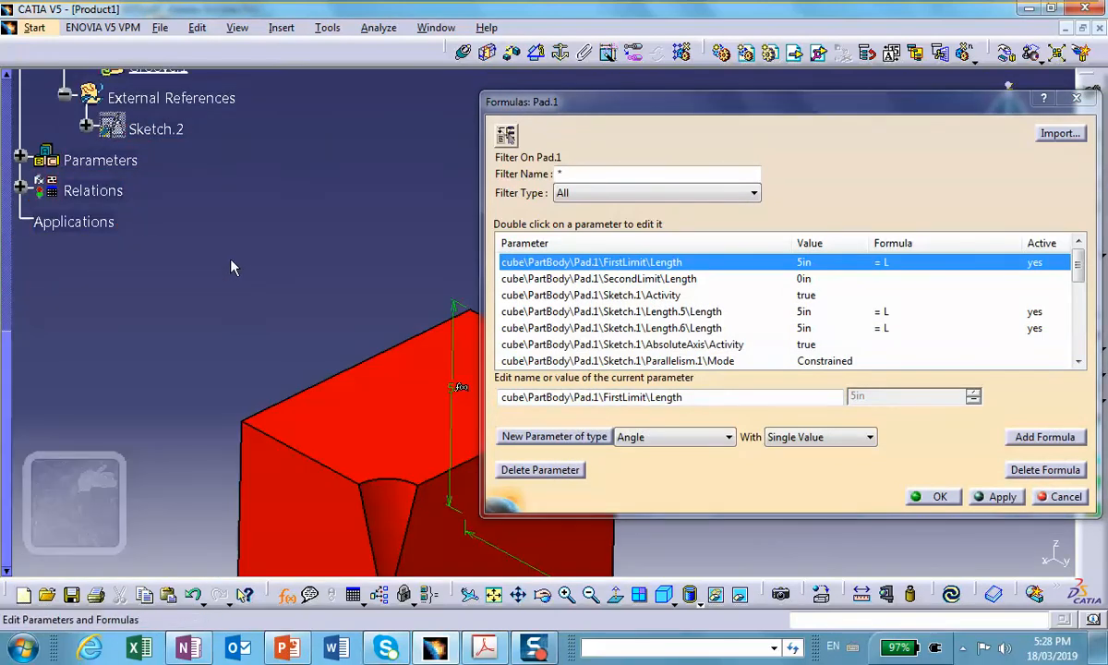
pyautogui.moveTo(397, 343); pyautogui.dragTo(55, 327, button='middle')
pyautogui.click(313, 337)
pyautogui.middleClick(318, 332)
pyautogui.moveTo(327, 326); pyautogui.dragTo(405, 256, button='middle')
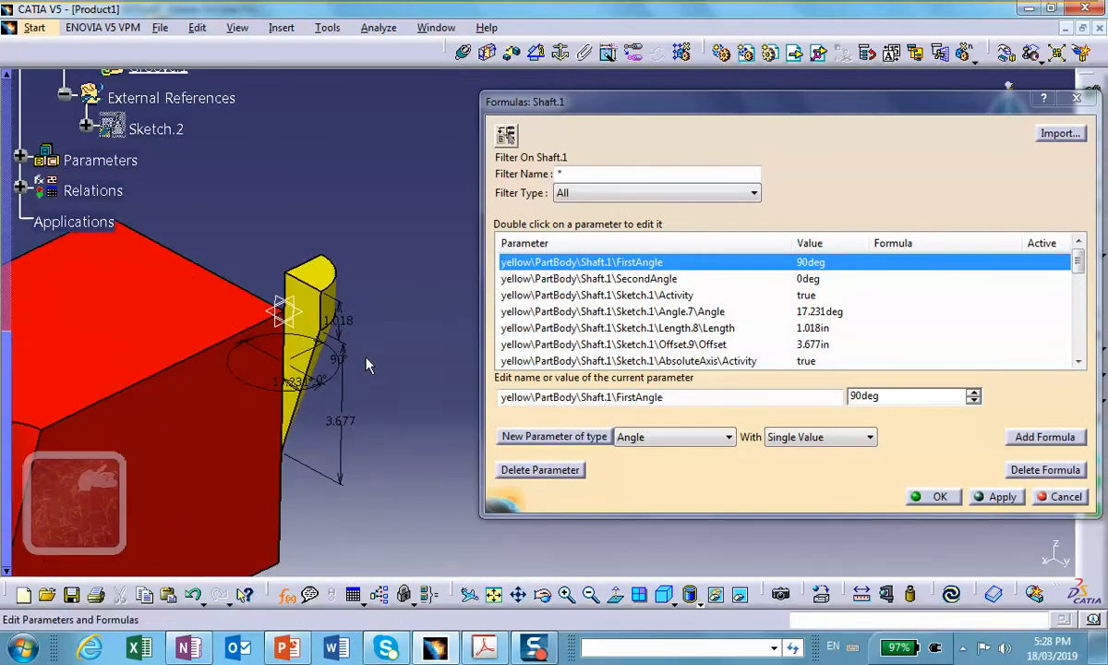
pyautogui.click(340, 431)
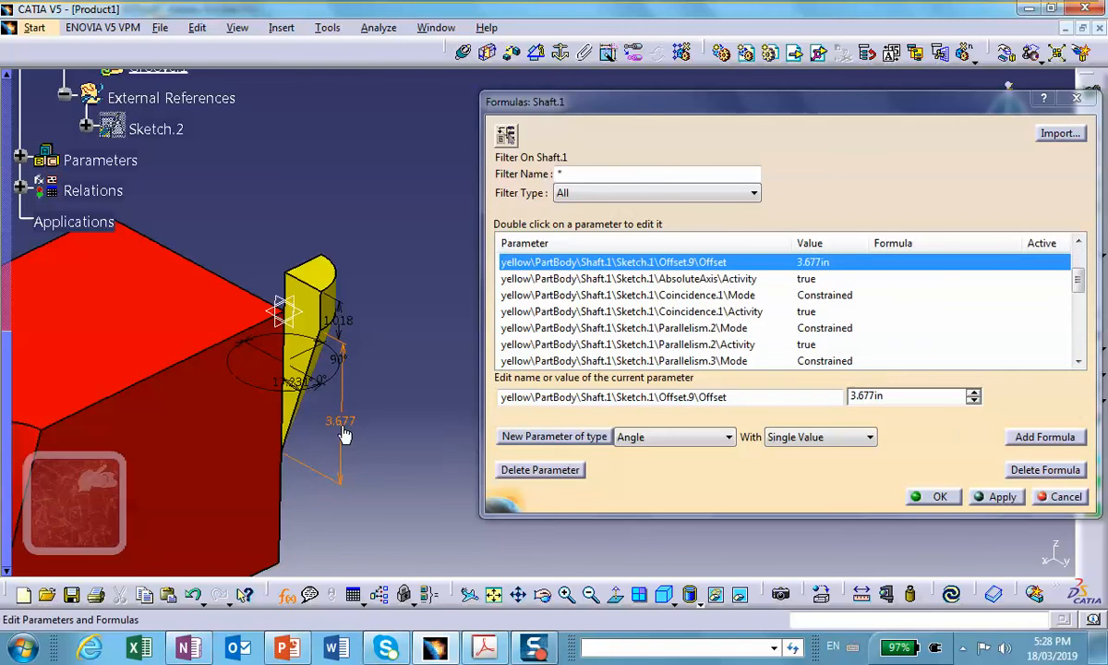
pyautogui.click(1039, 438)
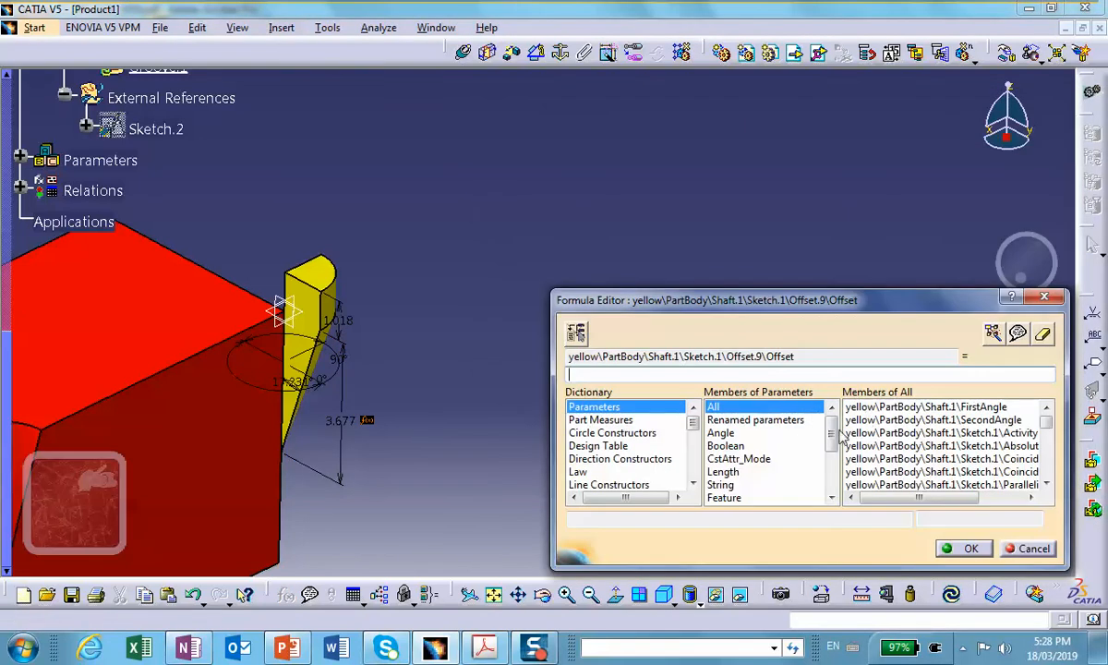
pyautogui.click(802, 421)
pyautogui.doubleClick(859, 421)
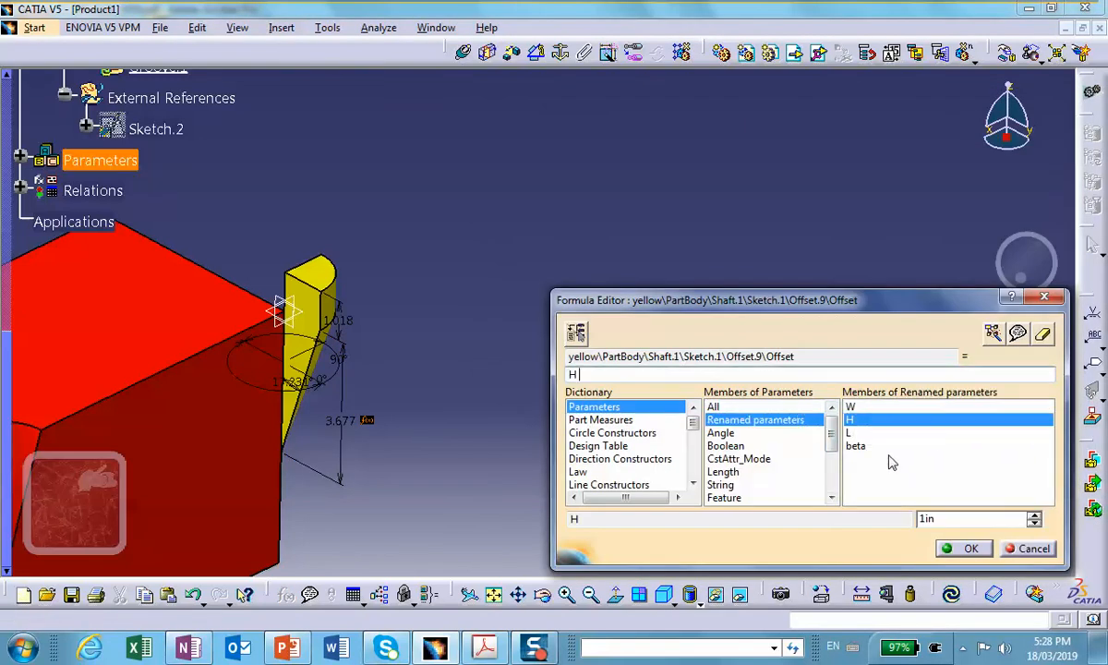
pyautogui.click(970, 548)
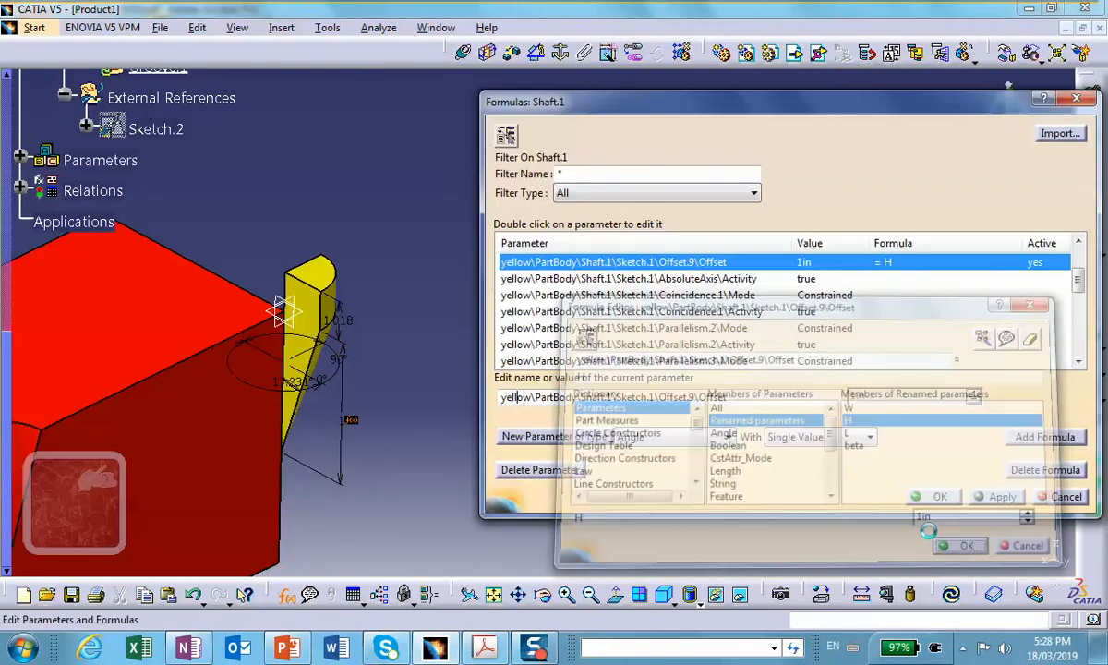
# Drive the straight upper portion's height in the yellow Shaft.1 sketch (Length.8) with a formula equal to parameter W.
pyautogui.click(351, 319)
pyautogui.click(1039, 437)
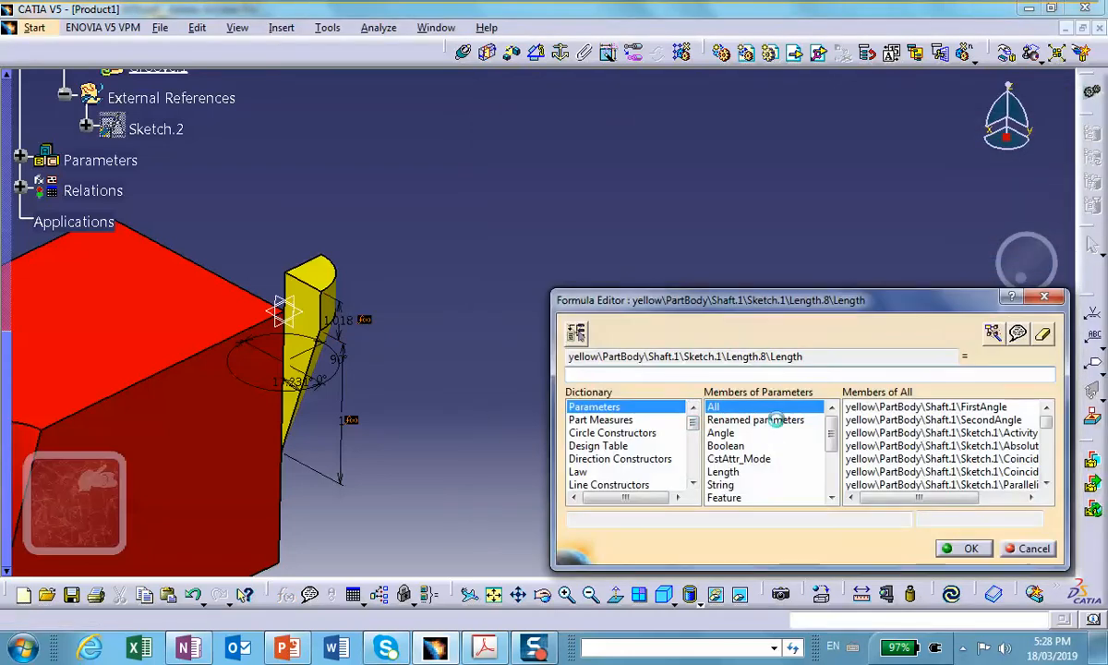
pyautogui.click(775, 421)
pyautogui.doubleClick(850, 407)
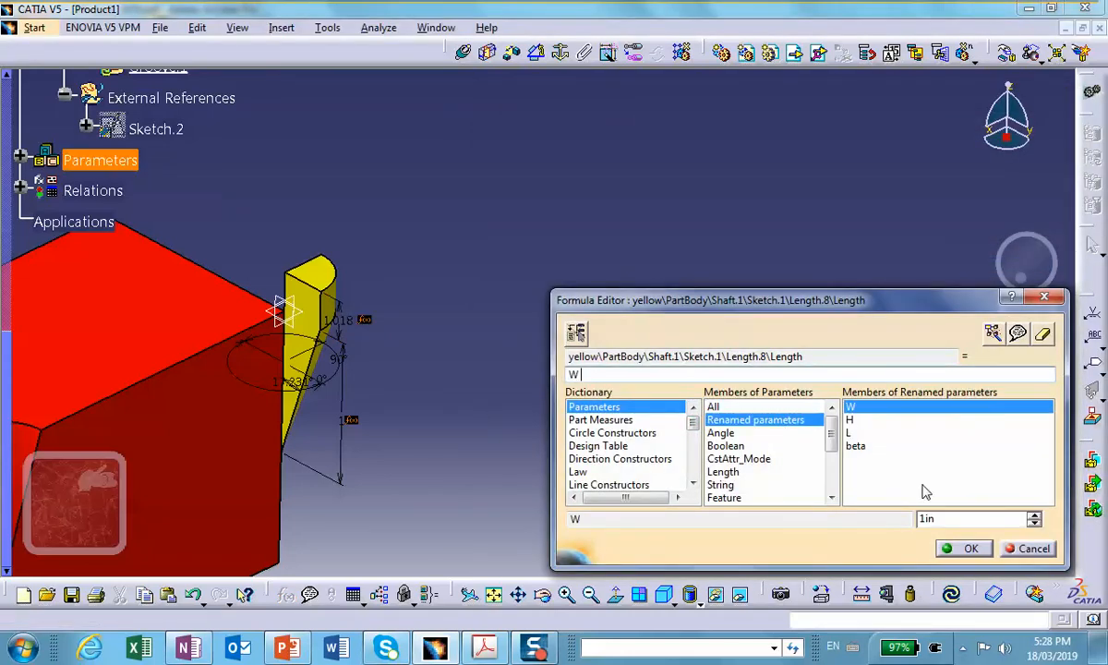
pyautogui.click(962, 547)
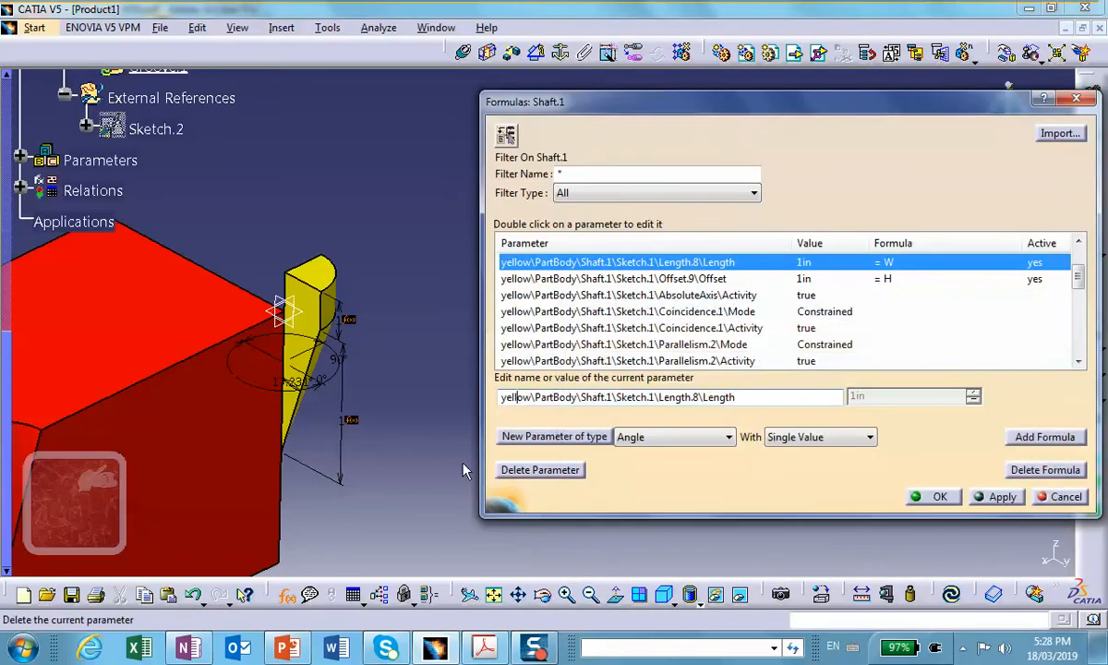
# Drive the taper angle in the yellow Shaft.1 sketch (Angle.7) with a formula equal to parameter beta and accept the formulas.
pyautogui.click(295, 386)
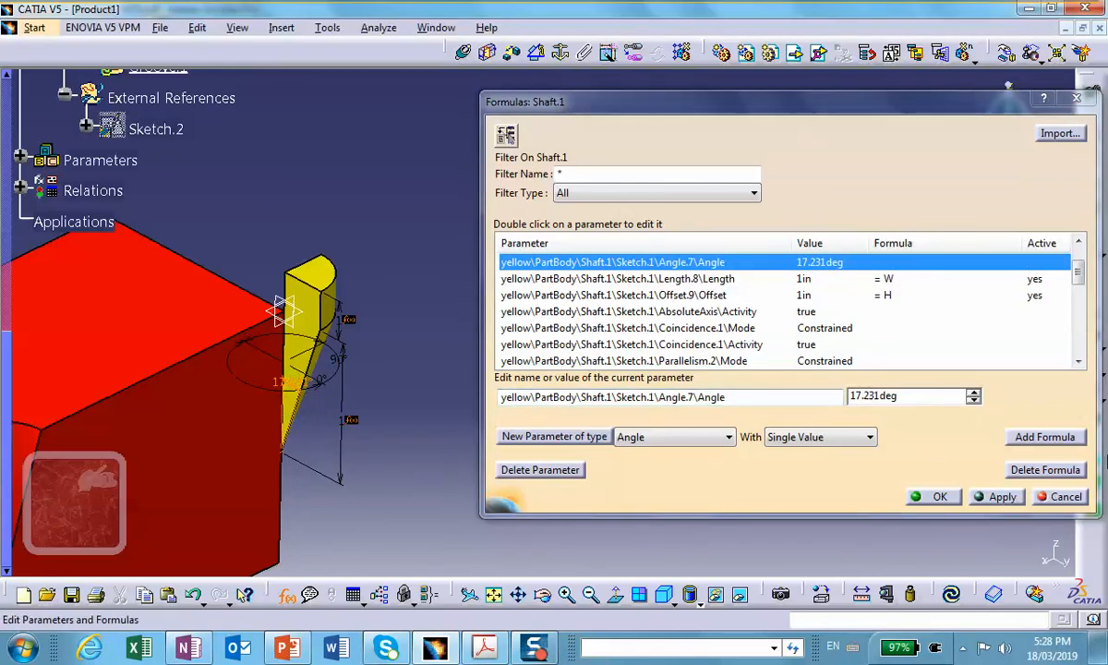
pyautogui.click(1041, 443)
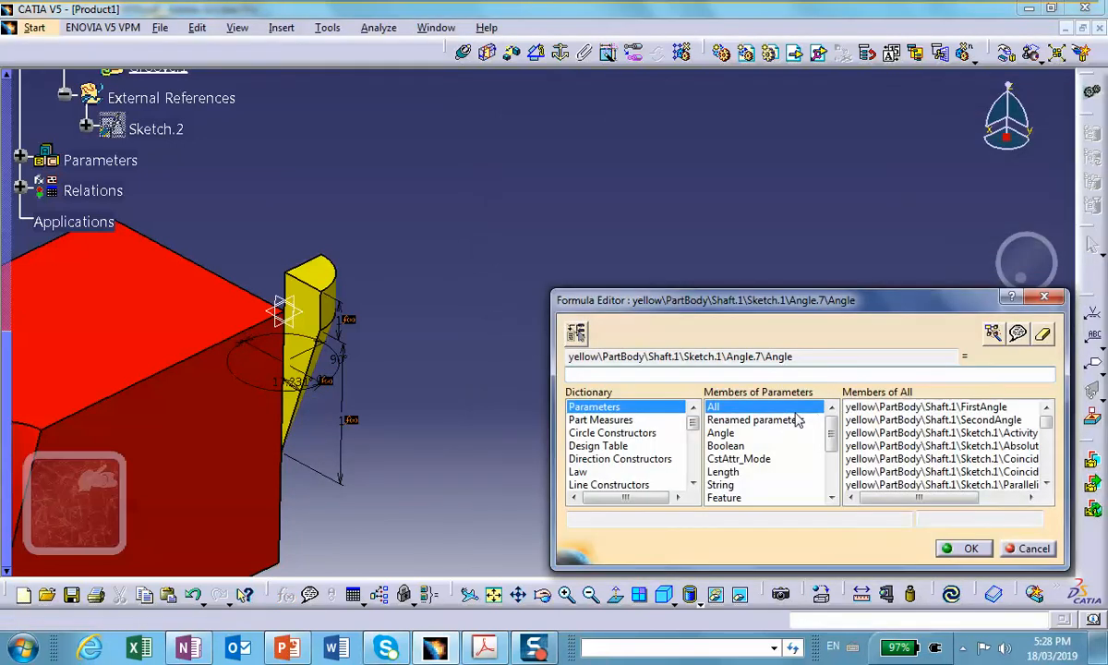
pyautogui.click(796, 420)
pyautogui.doubleClick(856, 446)
pyautogui.click(964, 549)
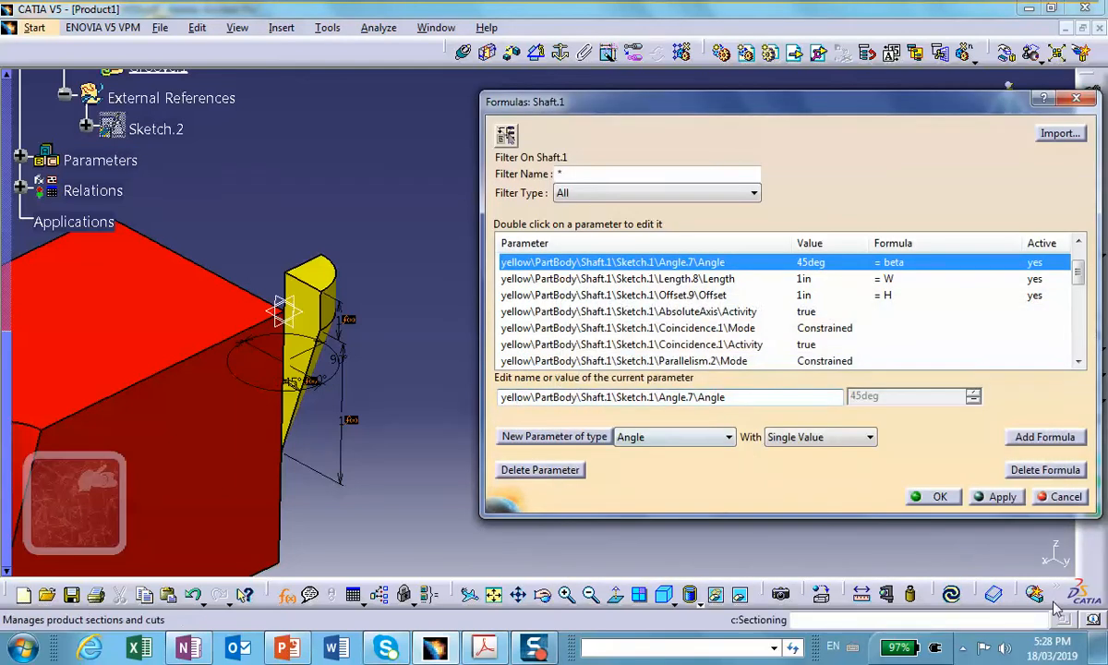
pyautogui.click(931, 497)
# Move the yellow shaft along the Y axis away from the cube and update the whole assembly.
pyautogui.moveTo(528, 389); pyautogui.dragTo(759, 420, button='middle')
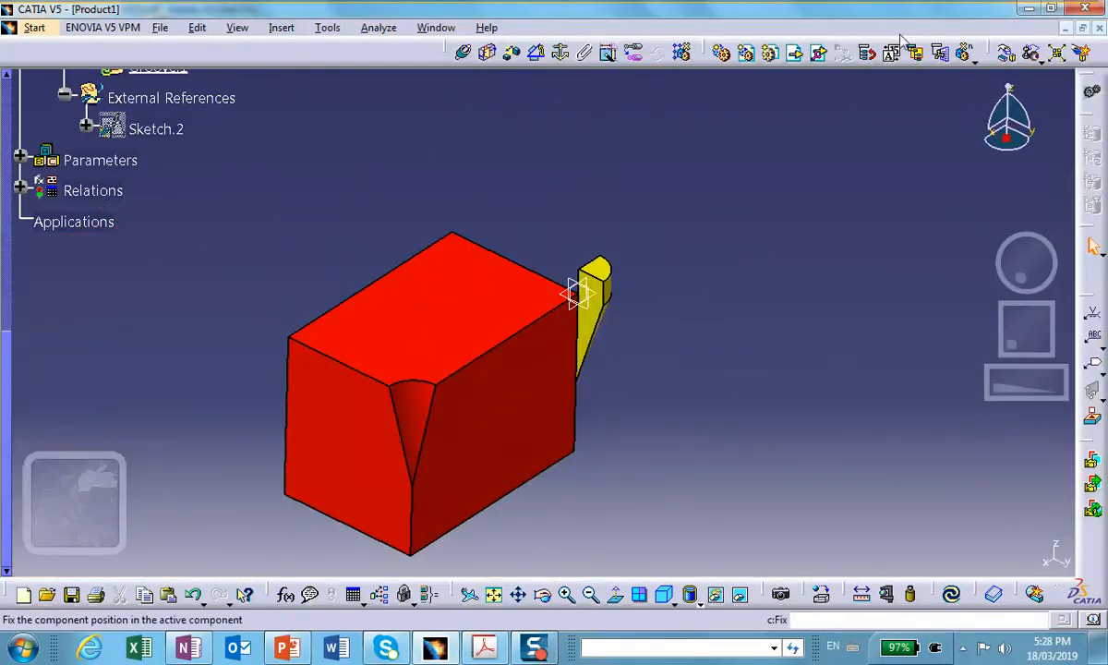
pyautogui.click(1000, 56)
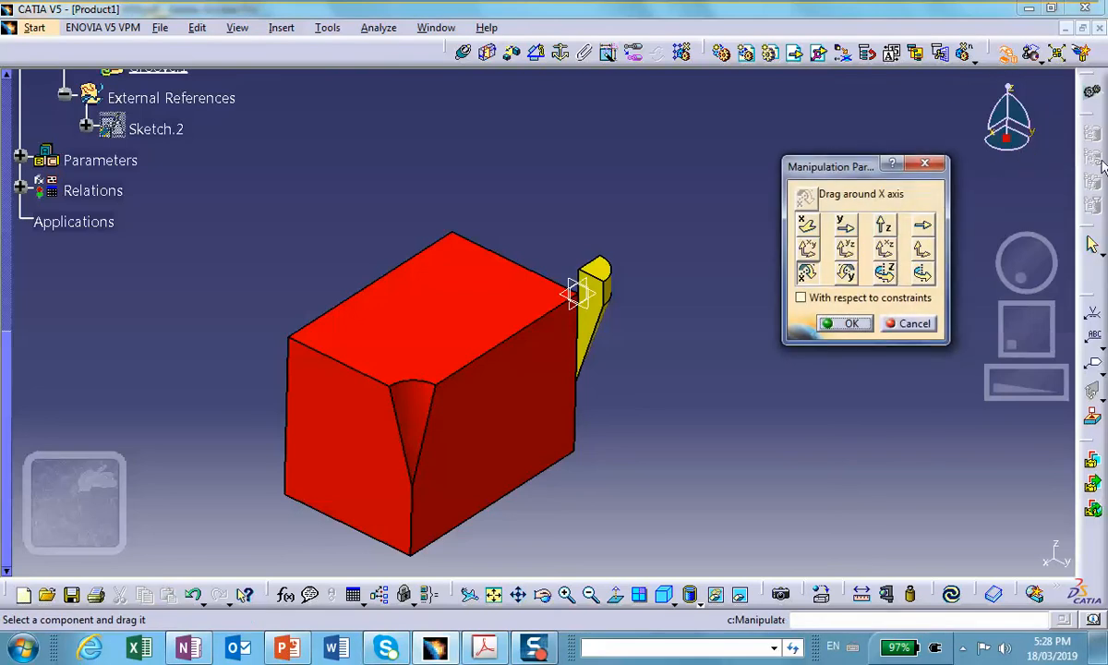
pyautogui.click(845, 224)
pyautogui.moveTo(608, 290); pyautogui.dragTo(674, 314)
pyautogui.click(852, 324)
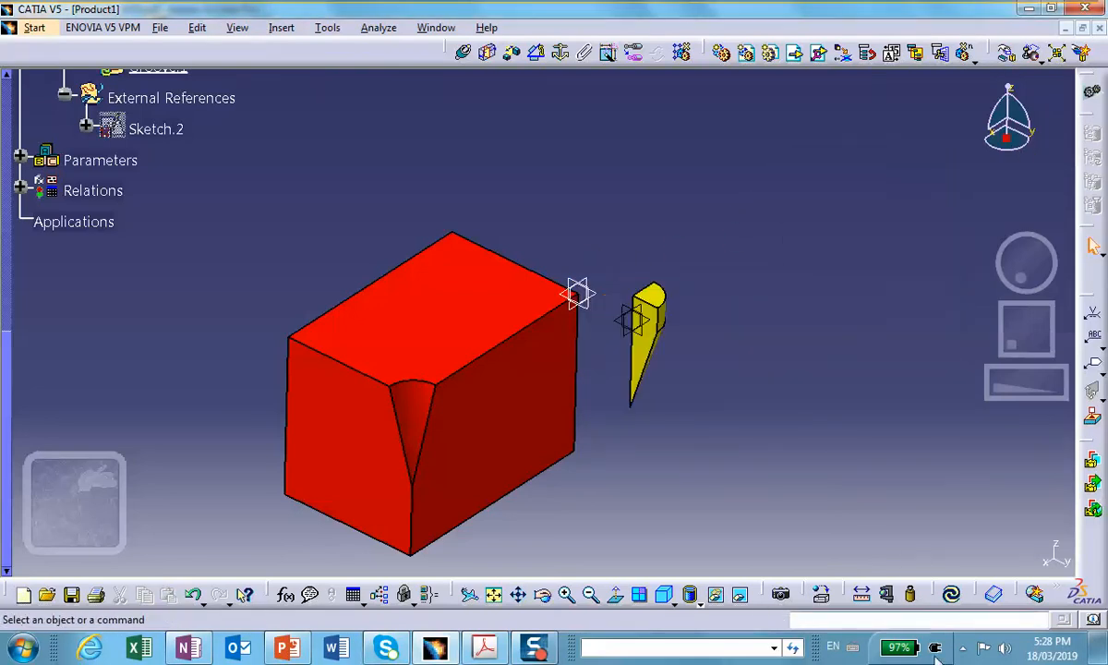
pyautogui.click(952, 594)
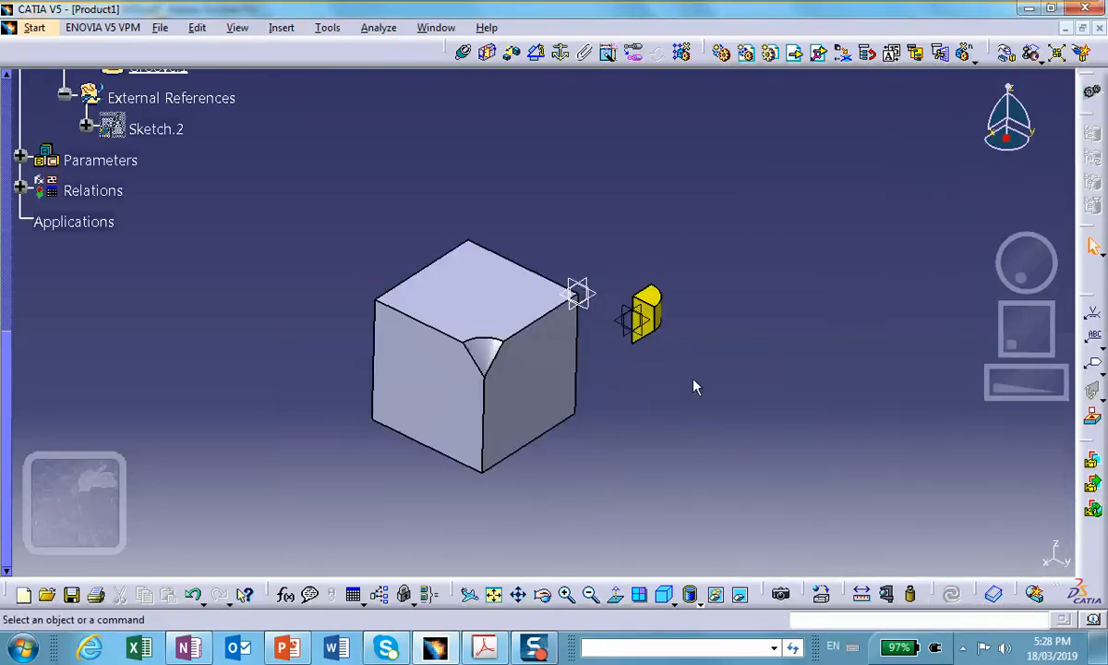
# Expand the product's parameters in the tree and set W to 0.5 in.
pyautogui.moveTo(680, 358); pyautogui.dragTo(662, 330, button='middle')
pyautogui.scroll(3, 14, 347)
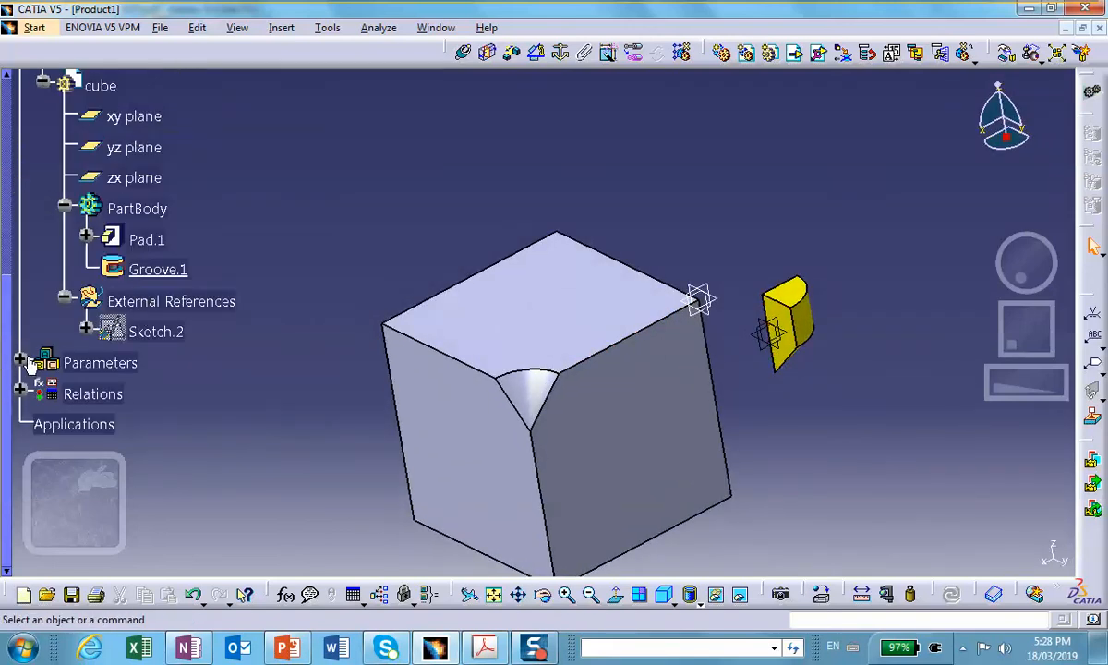
pyautogui.click(21, 362)
pyautogui.scroll(-3, 162, 304)
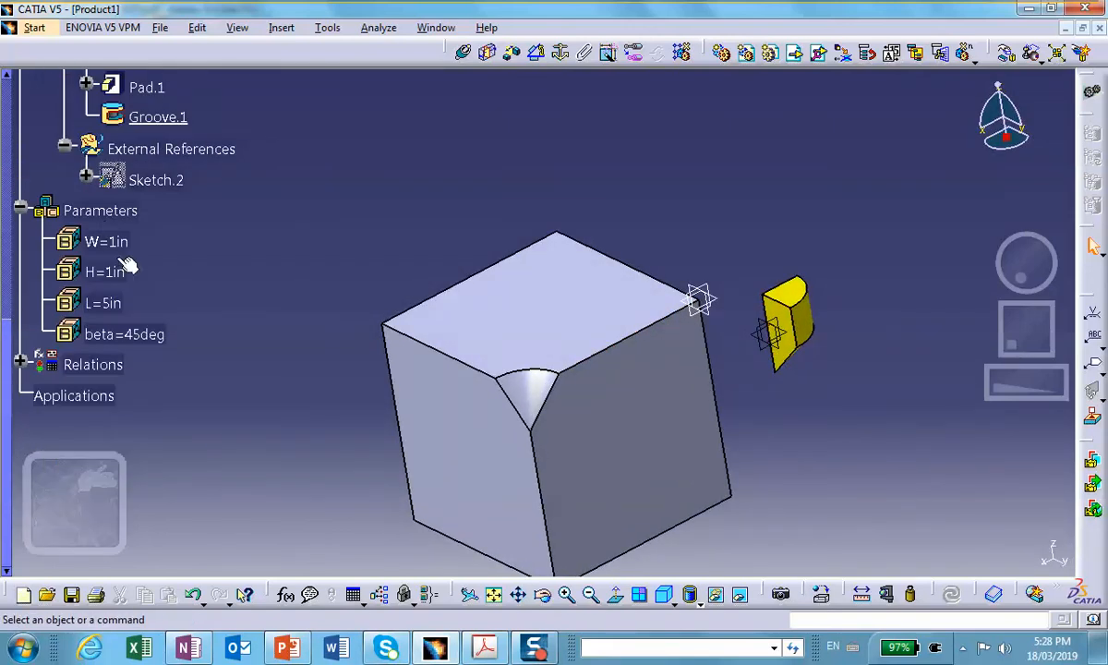
pyautogui.doubleClick(109, 242)
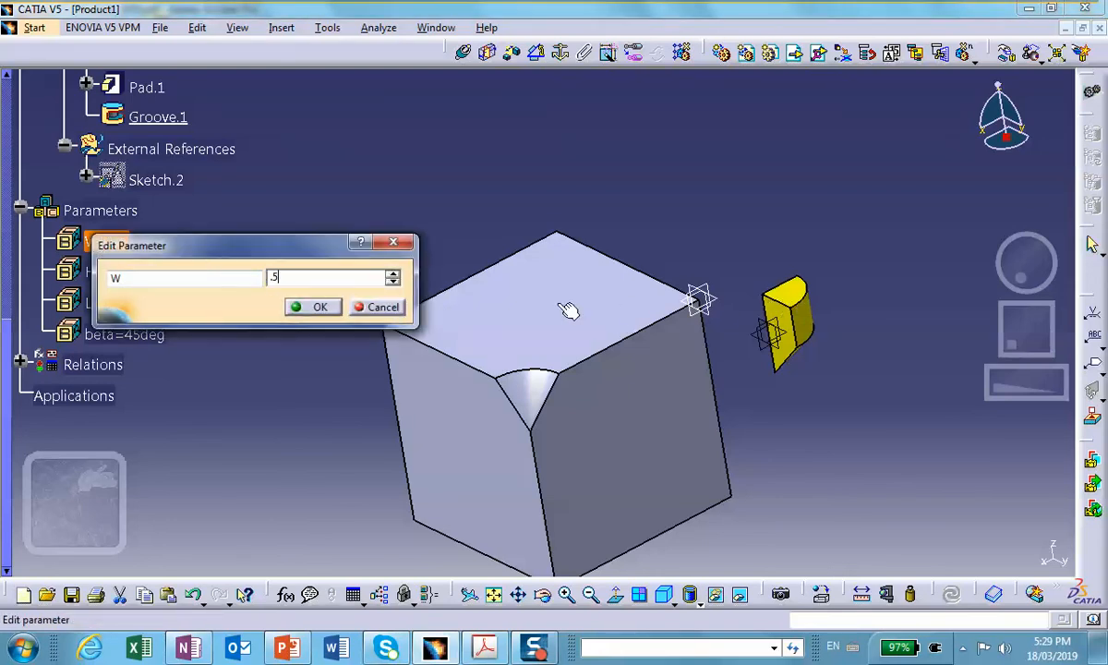
pyautogui.click(312, 307)
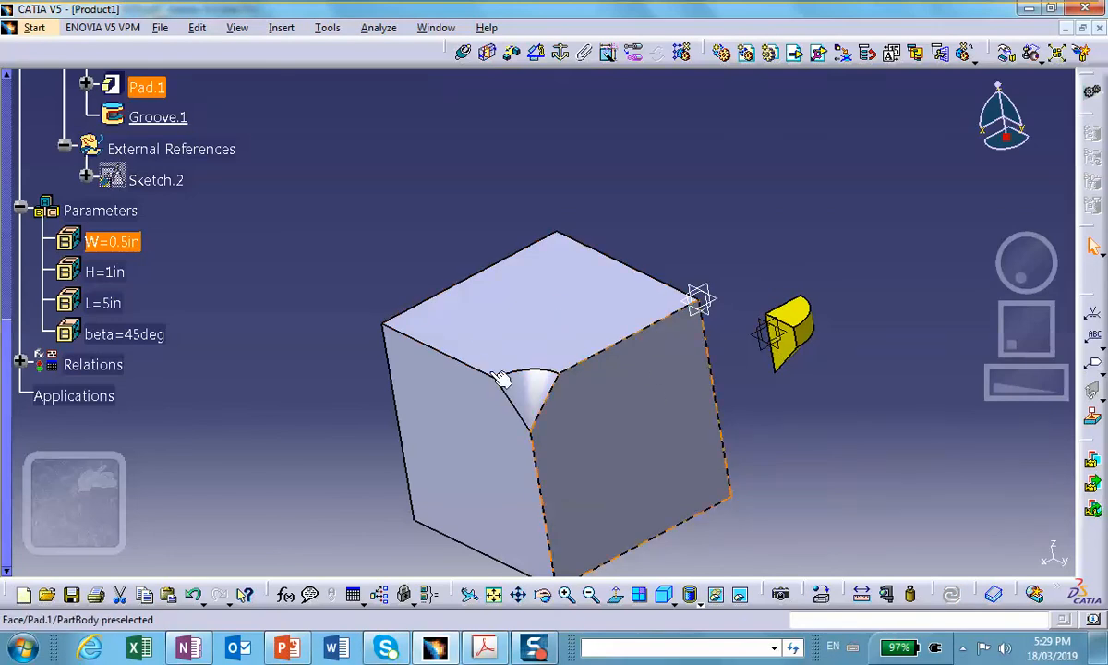
# Set parameter L to 4 in.
pyautogui.doubleClick(97, 304)
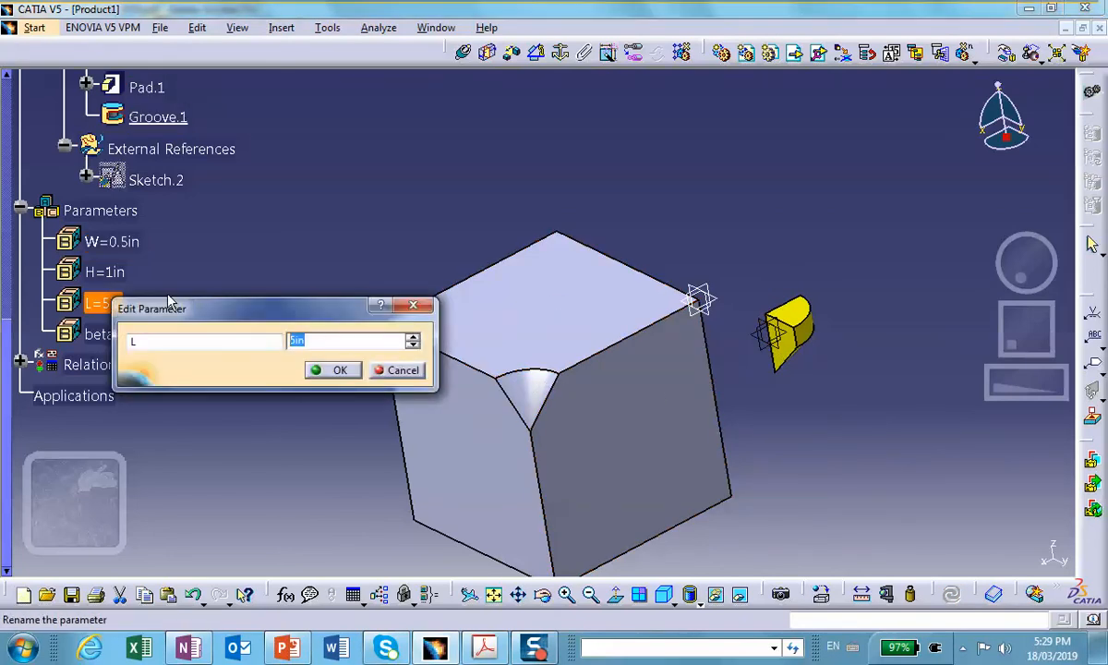
pyautogui.write('4')
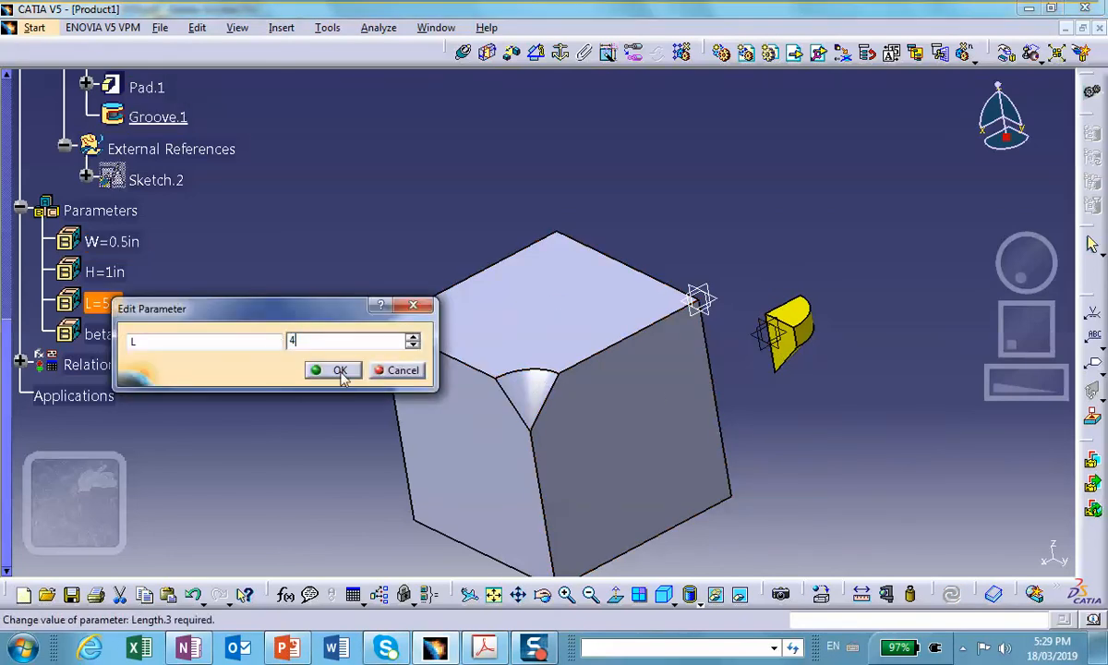
pyautogui.click(339, 370)
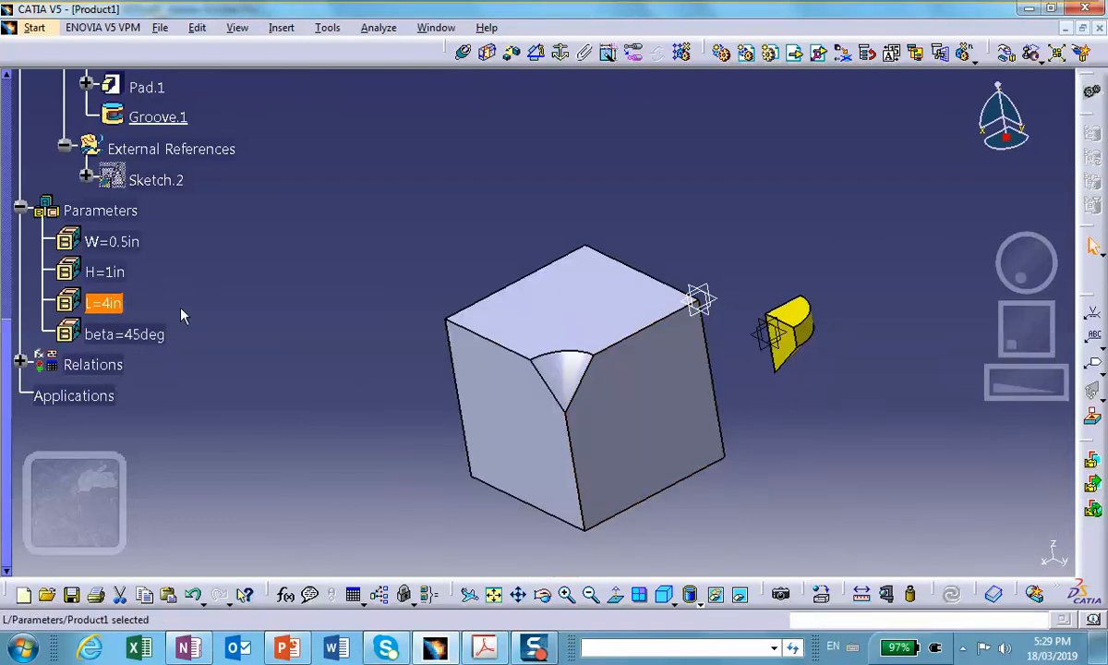
# Set parameter beta to 20 deg and update the assembly.
pyautogui.doubleClick(157, 343)
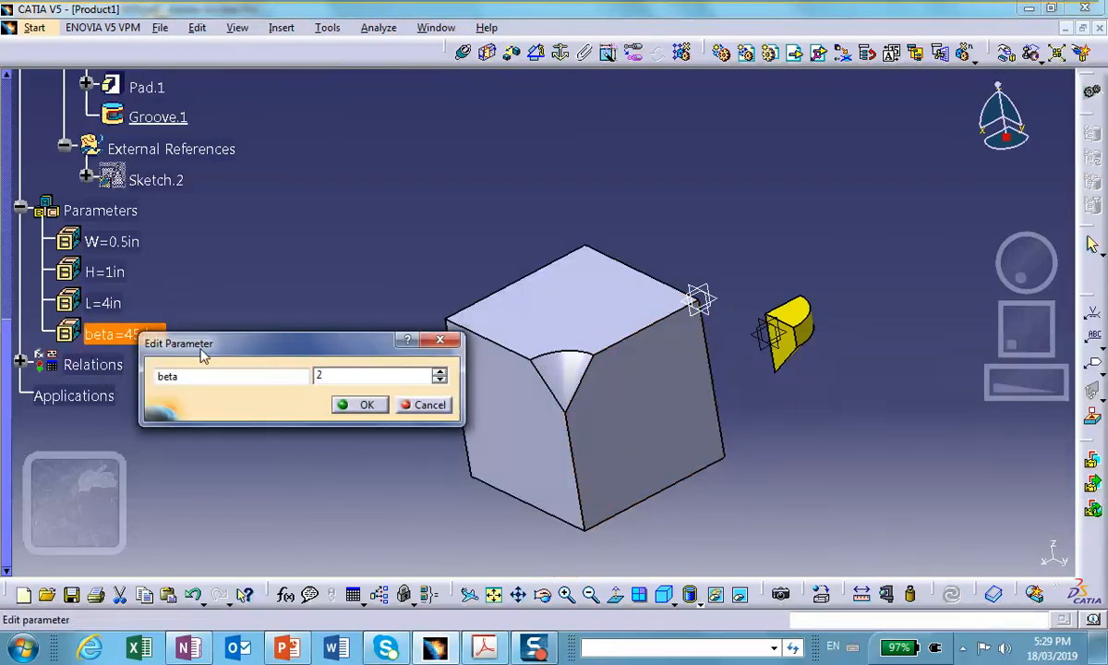
pyautogui.write('20')
pyautogui.click(366, 406)
pyautogui.click(949, 589)
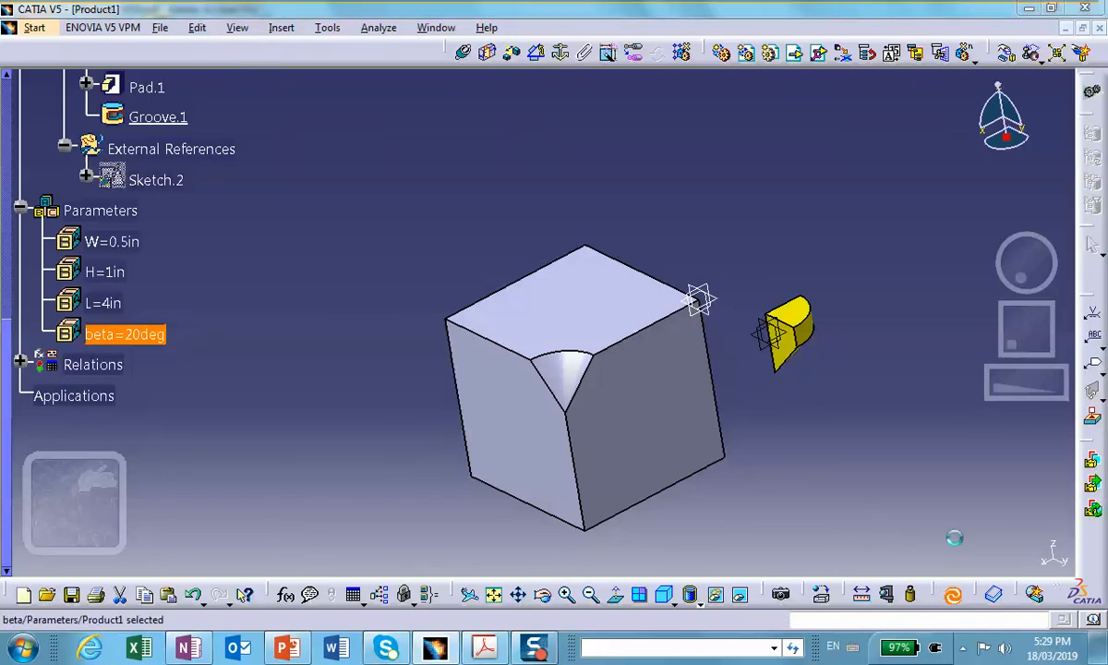
# Set parameter H to 5 in and update the assembly.
pyautogui.keyDown('ctrl'); pyautogui.moveTo(688, 452); pyautogui.dragTo(673, 329, button='middle'); pyautogui.keyUp('ctrl')
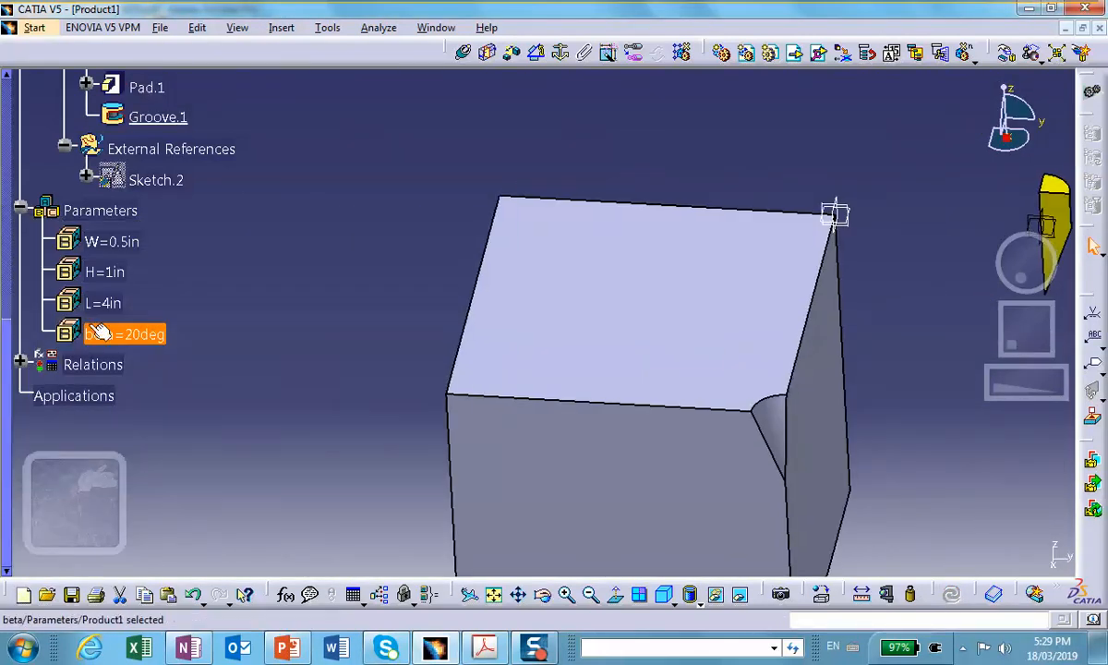
pyautogui.doubleClick(104, 271)
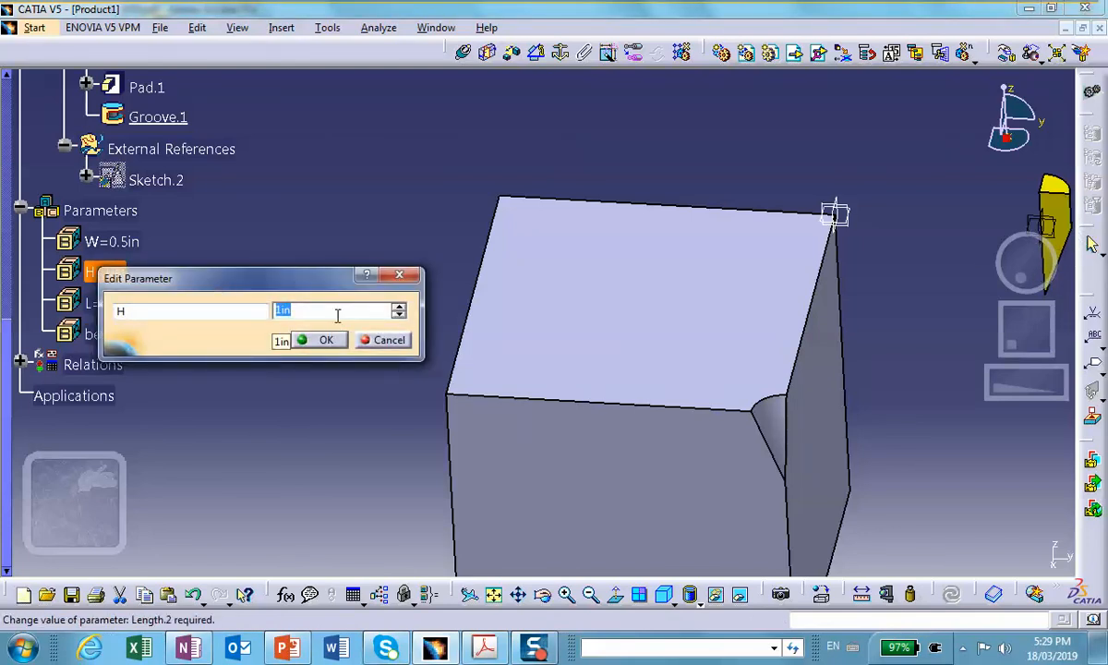
pyautogui.write('5in')
pyautogui.click(319, 340)
pyautogui.click(951, 598)
# Set parameter L to 6 in and update the assembly.
pyautogui.moveTo(806, 479); pyautogui.dragTo(723, 431, button='middle')
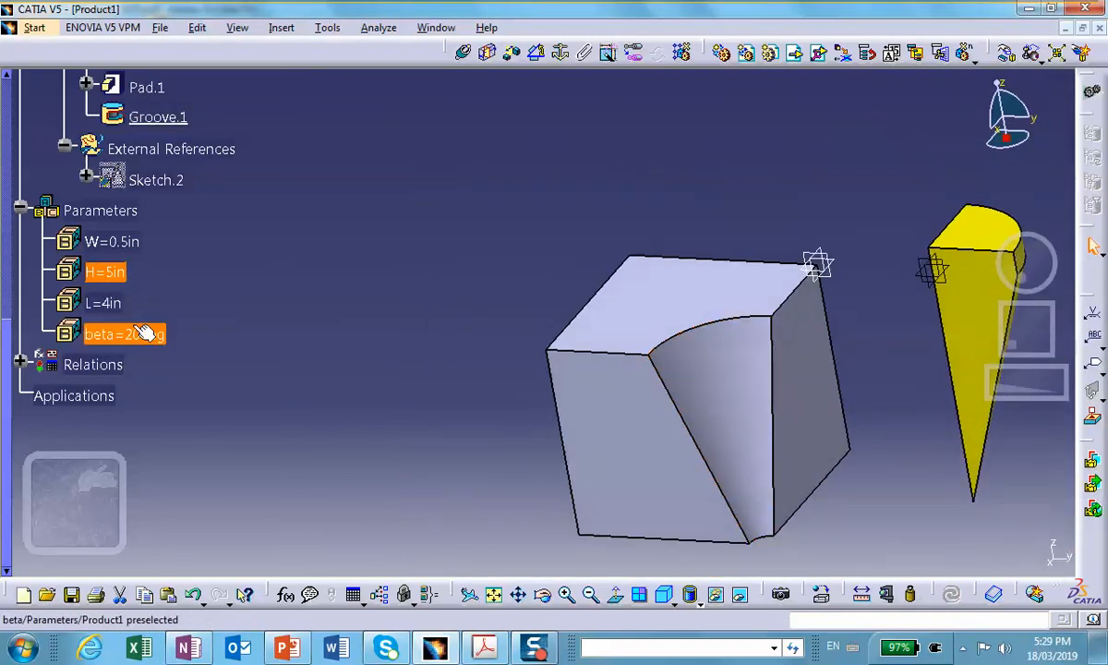
pyautogui.doubleClick(103, 303)
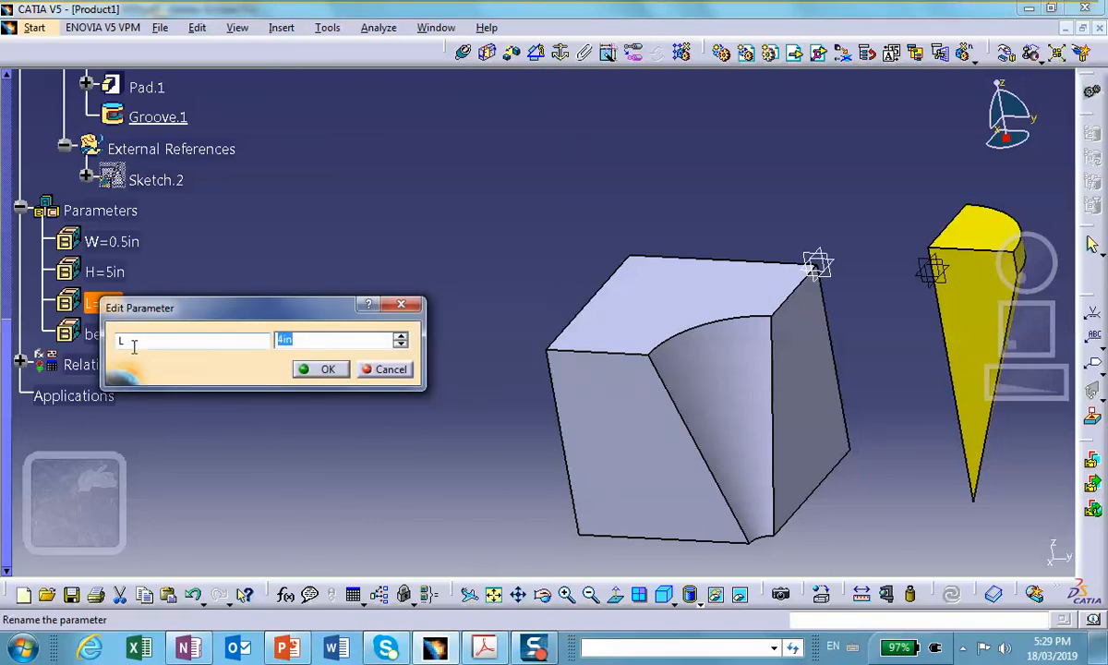
pyautogui.write('6')
pyautogui.click(327, 369)
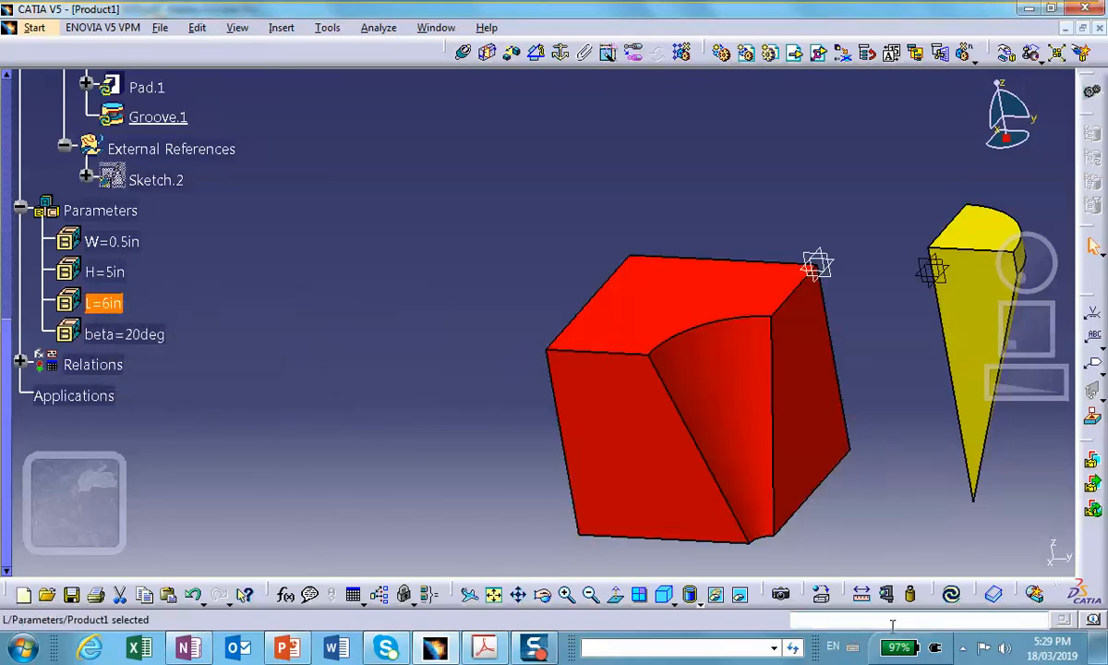
pyautogui.click(952, 594)
# Add a coincidence constraint between the yellow shaft's flat face and the cube's parallel side face beside the groove.
pyautogui.moveTo(908, 554); pyautogui.dragTo(762, 366, button='middle')
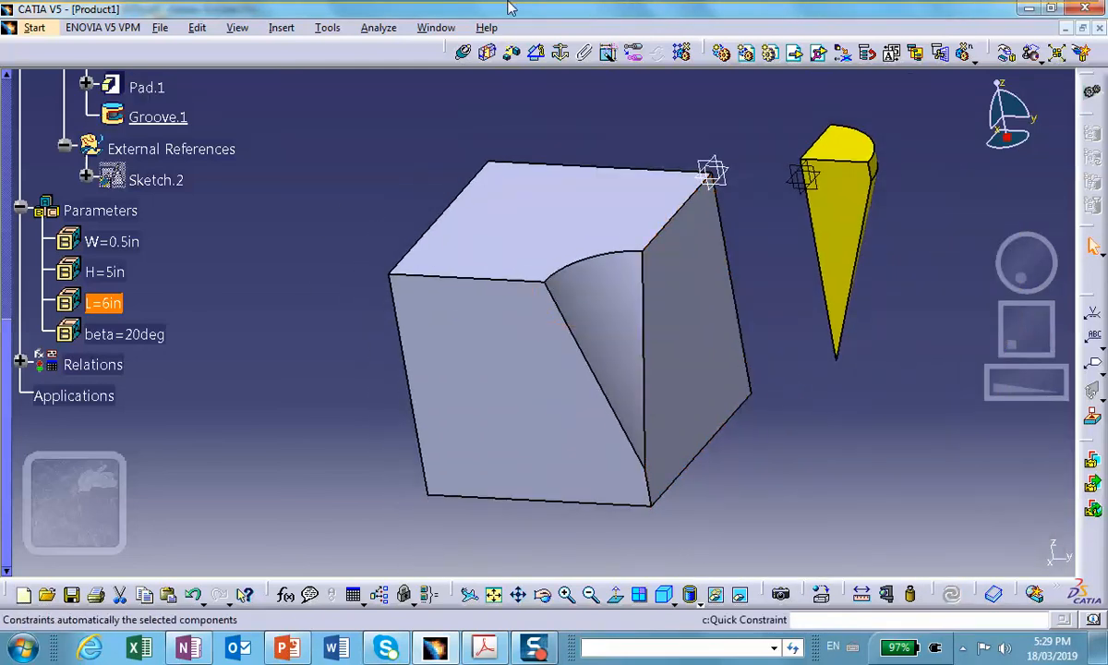
pyautogui.click(466, 56)
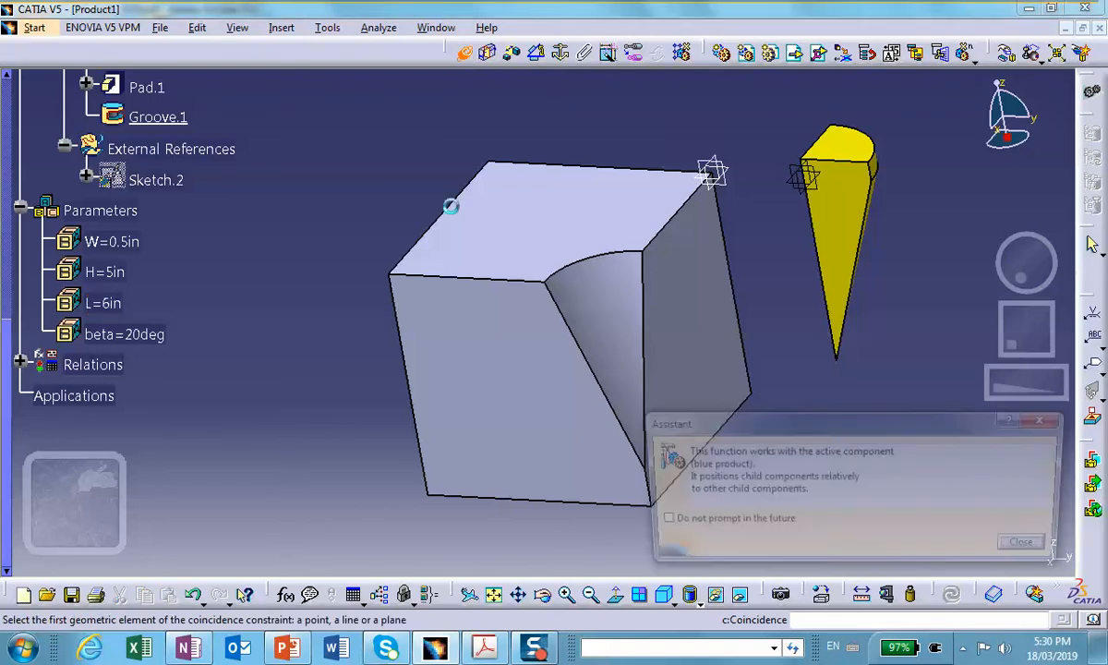
pyautogui.moveTo(864, 296); pyautogui.dragTo(804, 354, button='middle')
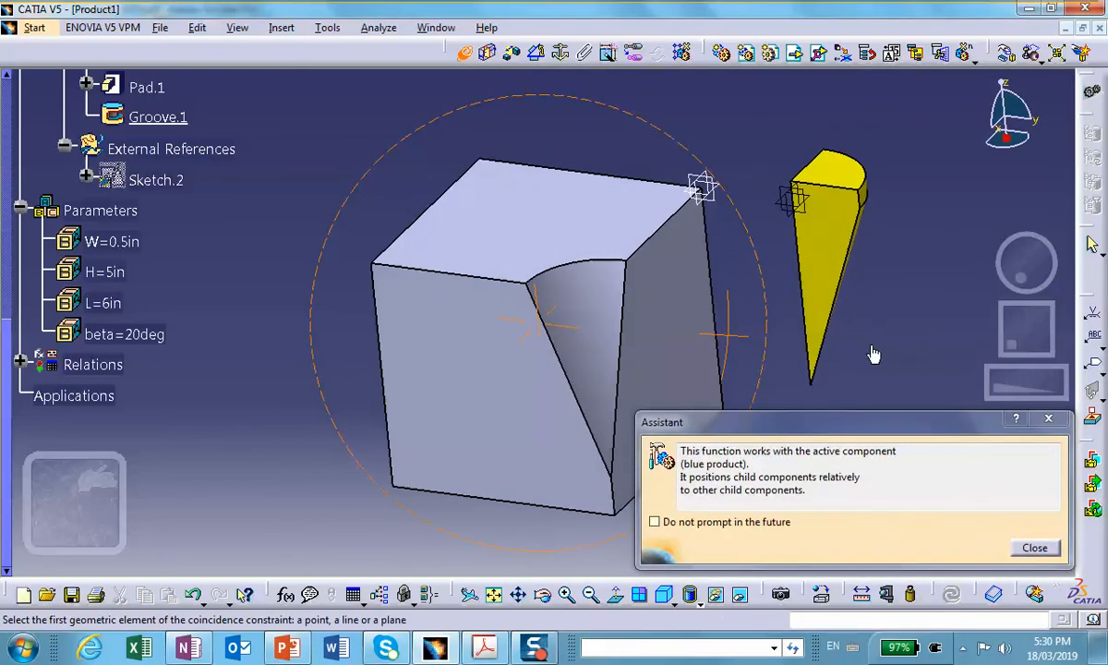
pyautogui.moveTo(836, 290); pyautogui.dragTo(1000, 251, button='middle')
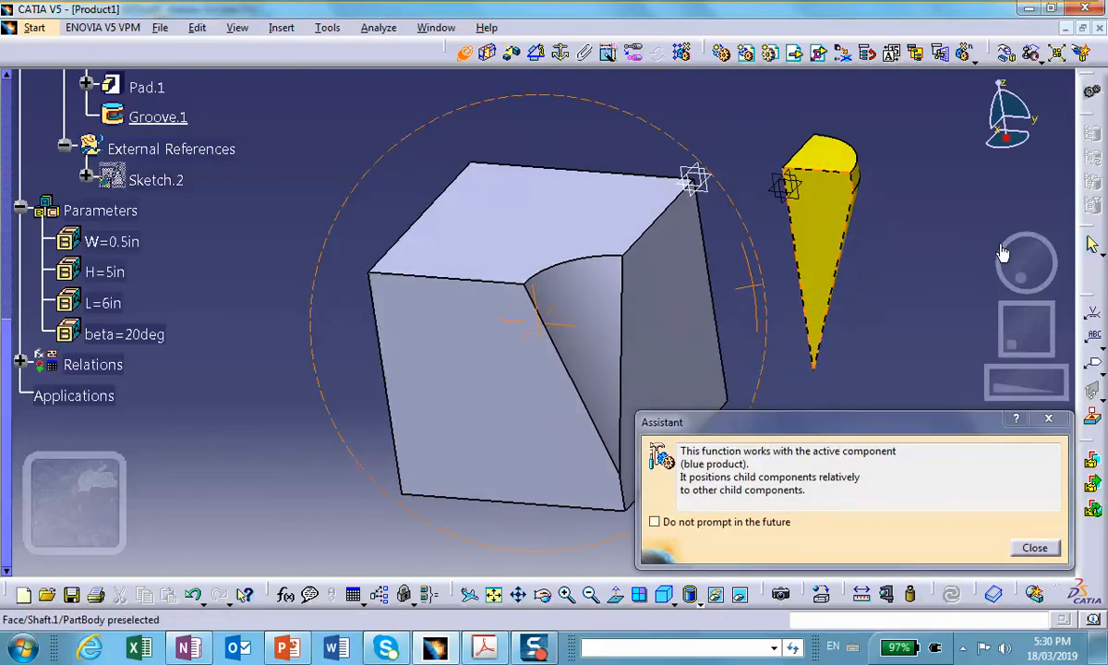
pyautogui.click(818, 245)
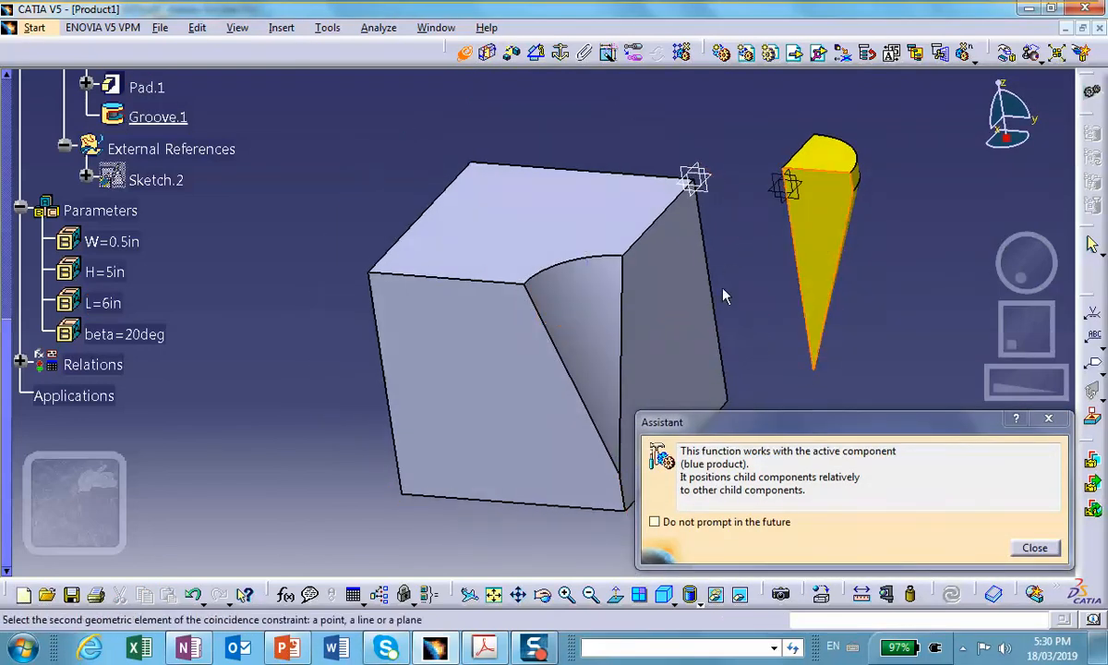
pyautogui.click(667, 317)
pyautogui.click(649, 406)
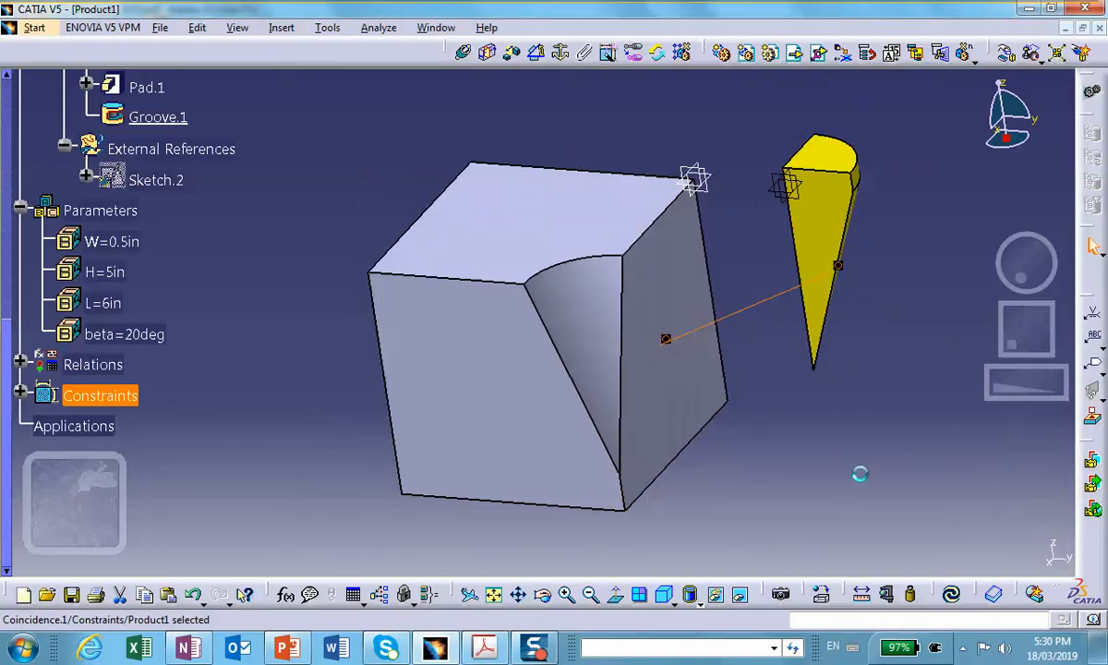
# Update the assembly to apply the face coincidence between the yellow shaft and the cube.
pyautogui.moveTo(833, 354); pyautogui.dragTo(1028, 348, button='middle')
pyautogui.click(474, 428)
pyautogui.moveTo(475, 428); pyautogui.dragTo(656, 257, button='middle')
pyautogui.moveTo(511, 366); pyautogui.dragTo(633, 325, button='middle')
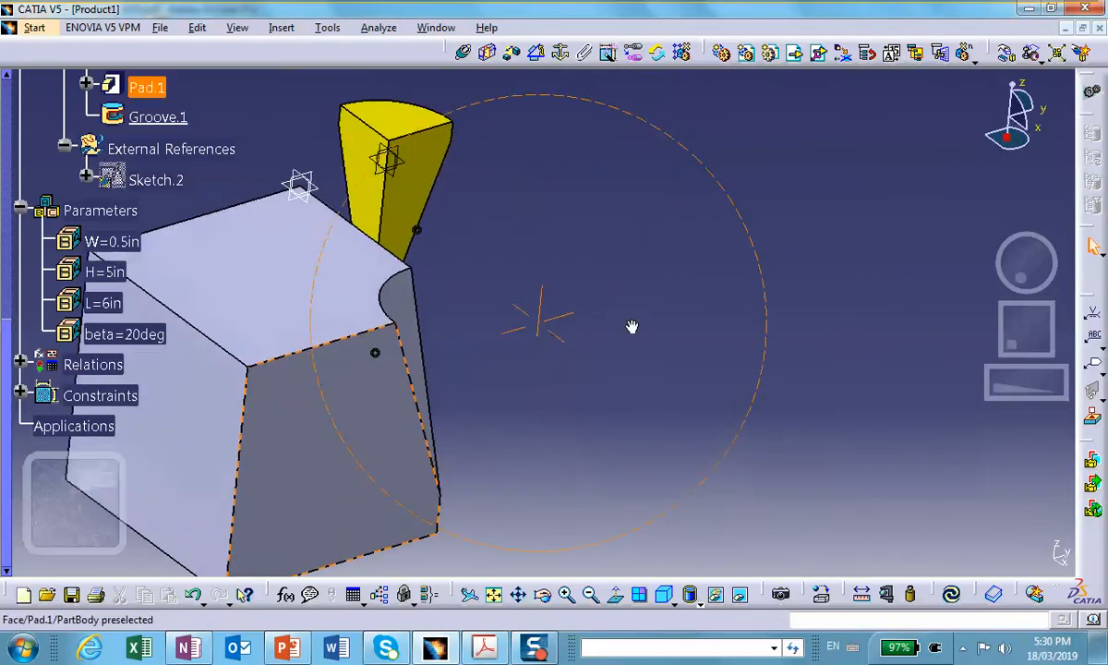
pyautogui.click(353, 140)
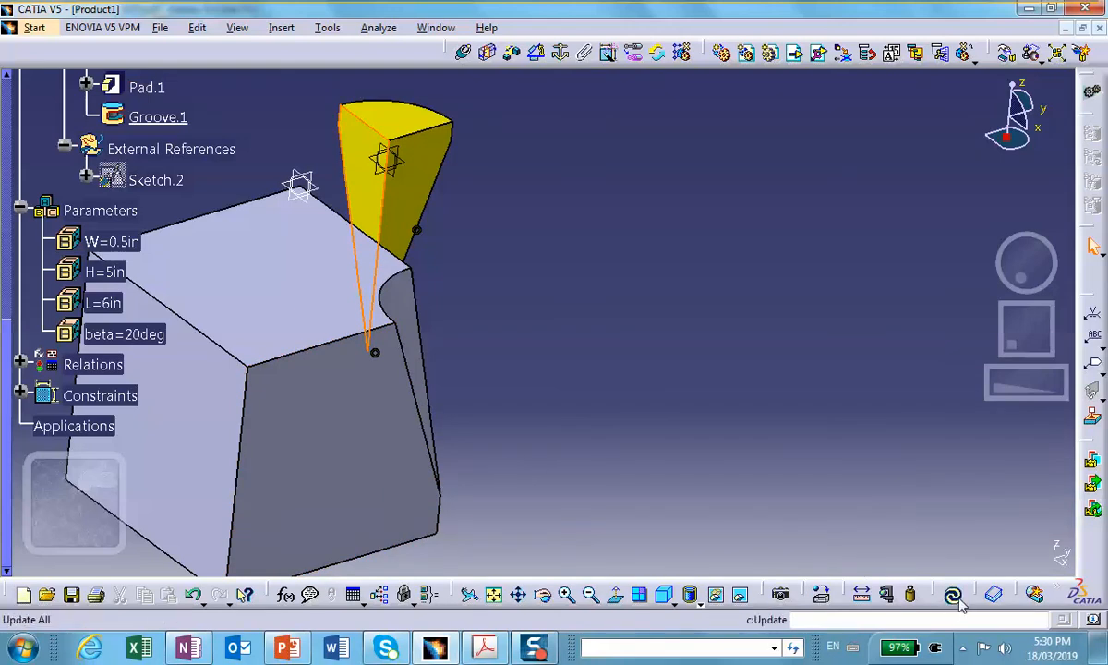
pyautogui.moveTo(821, 475)
pyautogui.mouseDown(button='middle')
pyautogui.moveTo(495, 514)
pyautogui.moveTo(716, 314)
pyautogui.moveTo(416, 229)
pyautogui.mouseUp(button='middle')
pyautogui.moveTo(944, 376); pyautogui.dragTo(424, 242, button='middle')
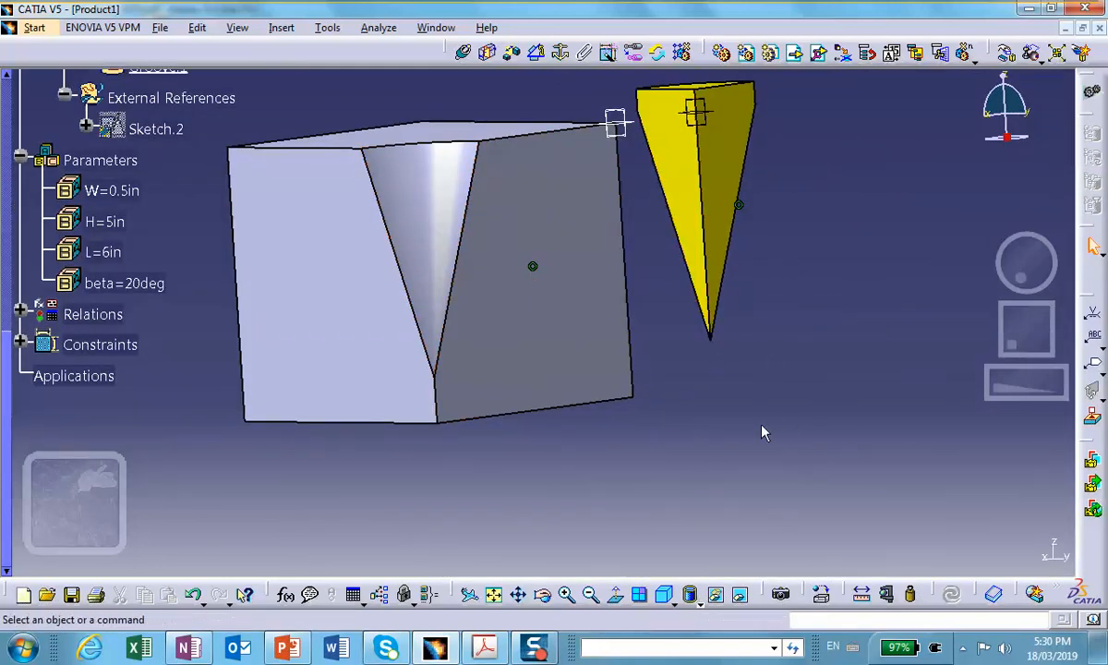
# Add a coincidence constraint between the yellow shaft's tip and the lowest vertex of the cube's groove, and update the assembly.
pyautogui.click(464, 54)
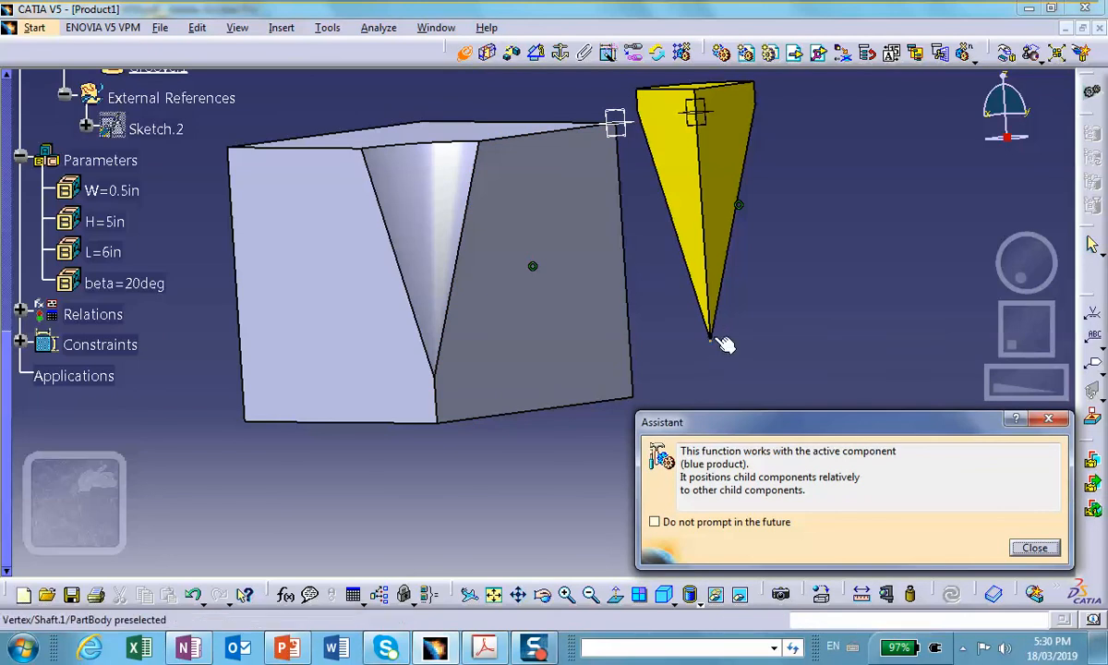
pyautogui.click(713, 339)
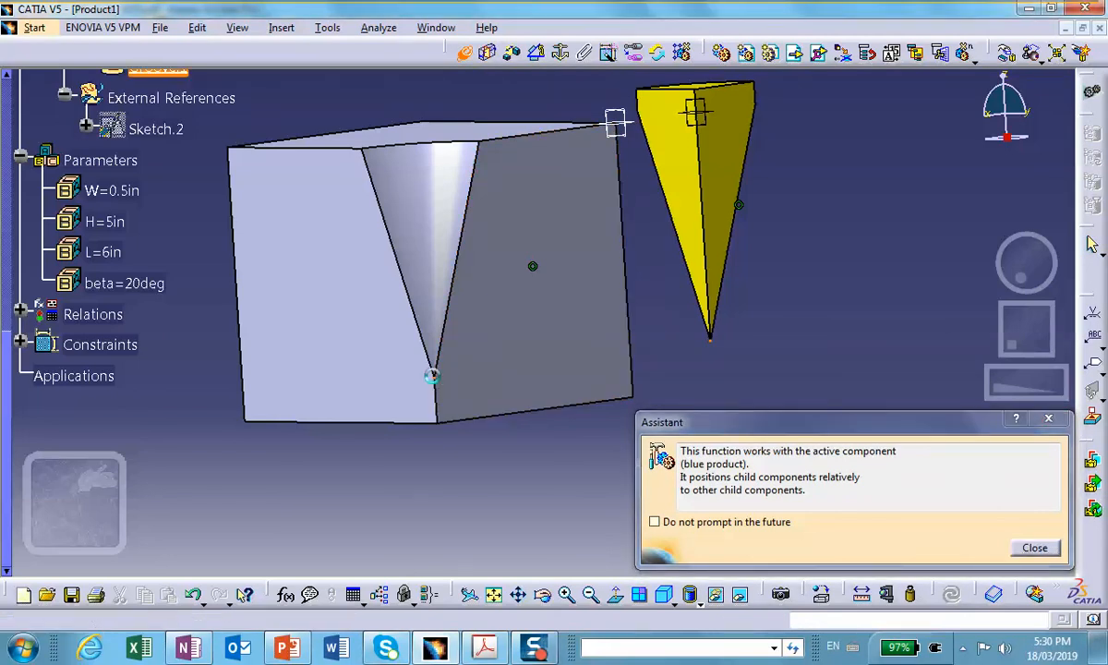
pyautogui.click(443, 384)
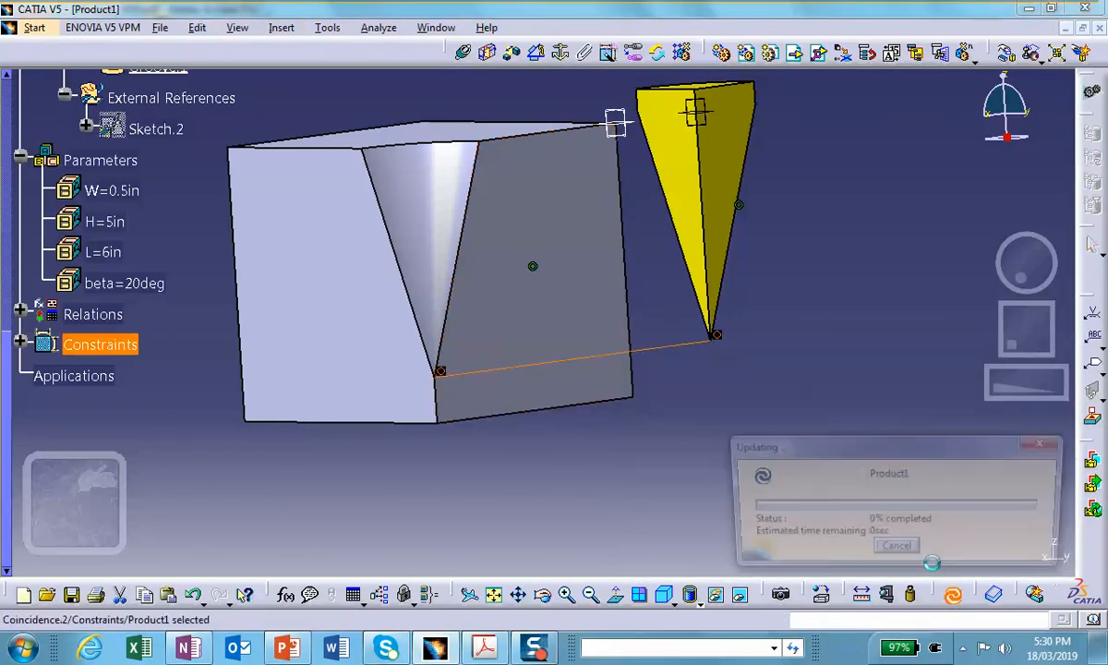
pyautogui.moveTo(739, 351); pyautogui.dragTo(672, 383, button='middle')
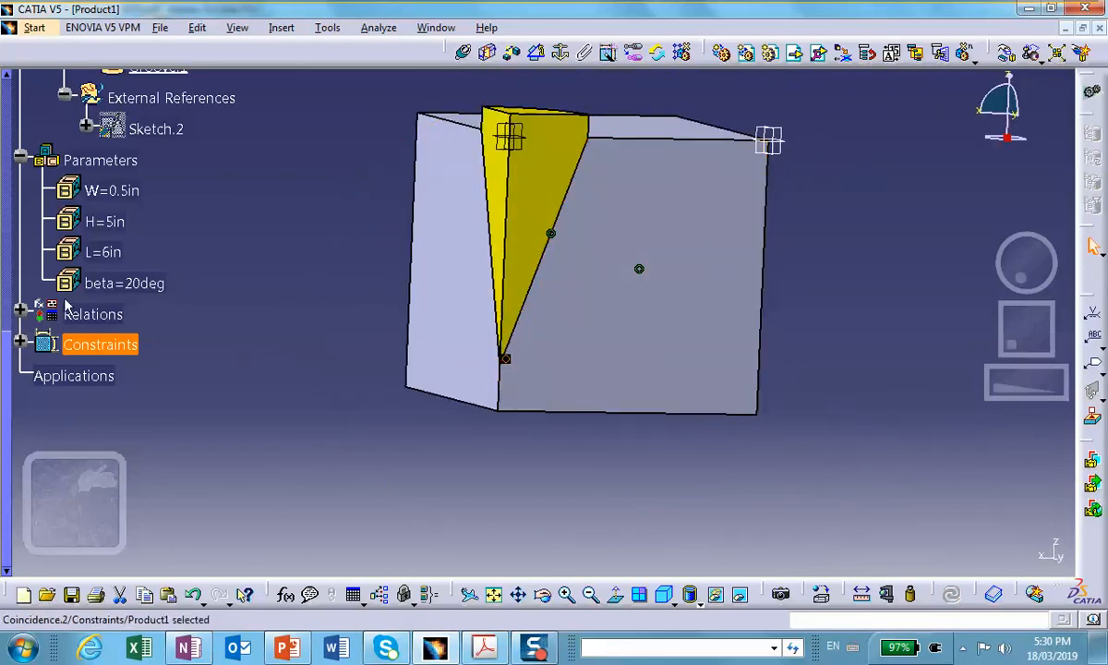
# Expand the product's relations in the tree and review the formulas driving the cube and the yellow shaft.
pyautogui.click(28, 312)
pyautogui.scroll(-3, 324, 295)
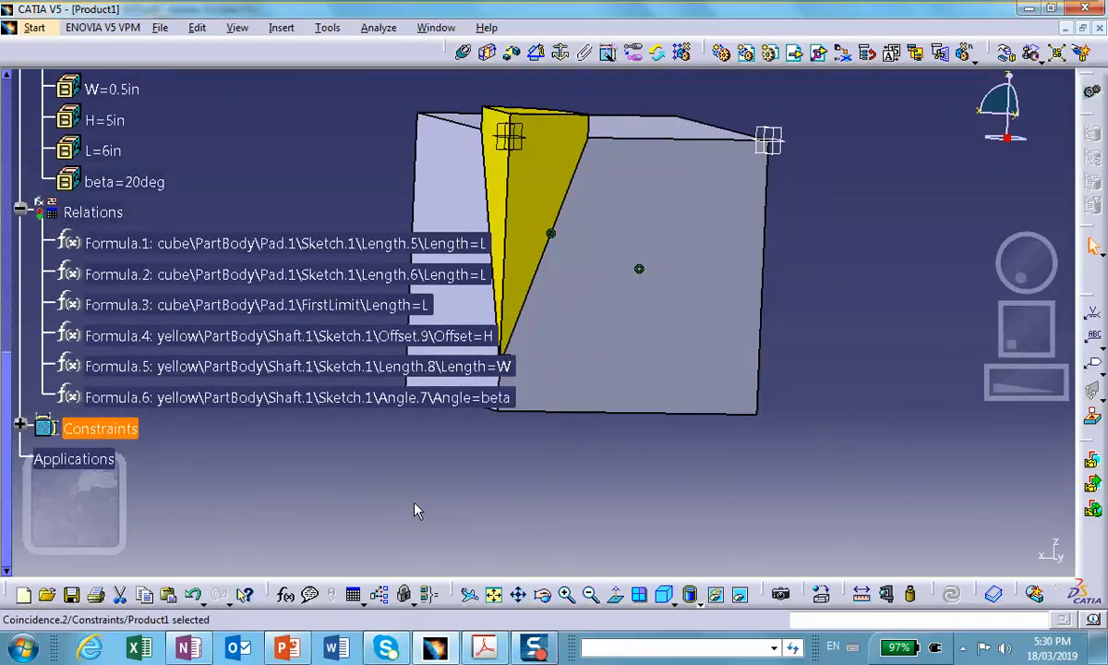
pyautogui.moveTo(535, 646)
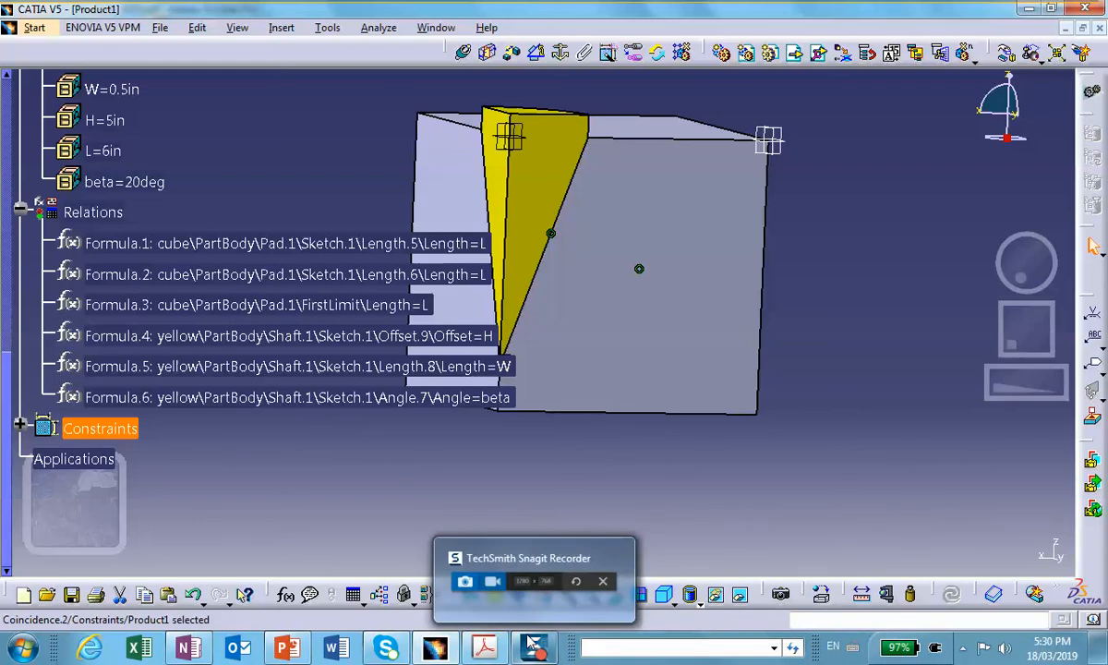